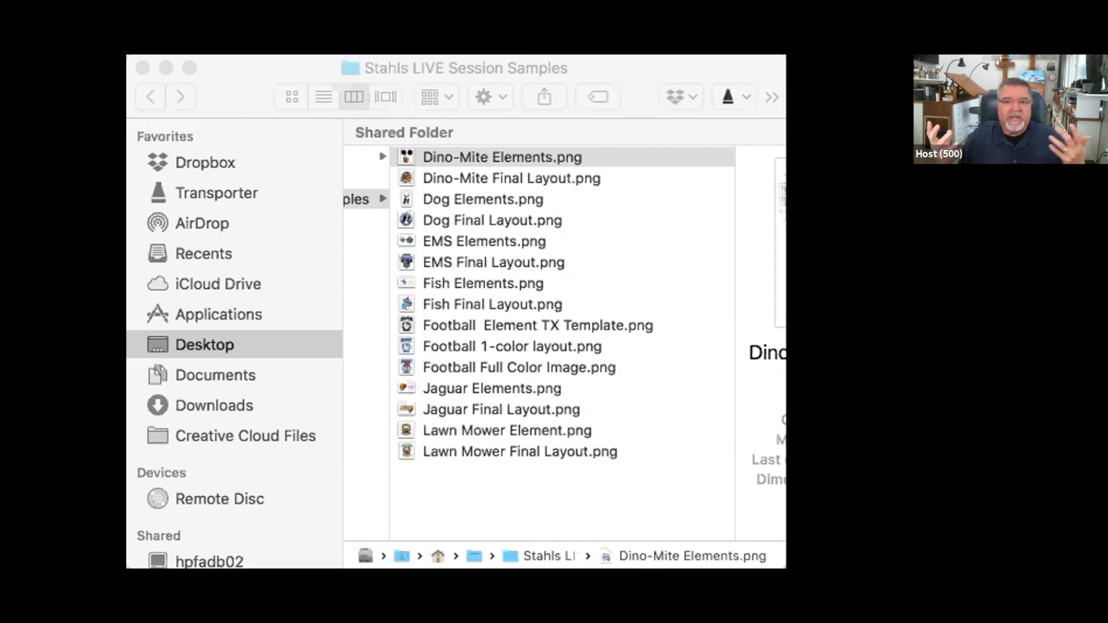
Step: Open a Quick Look preview of Dino-Mite Elements.png from the Stahls LIVE Session Samples folder
click(225, 81)
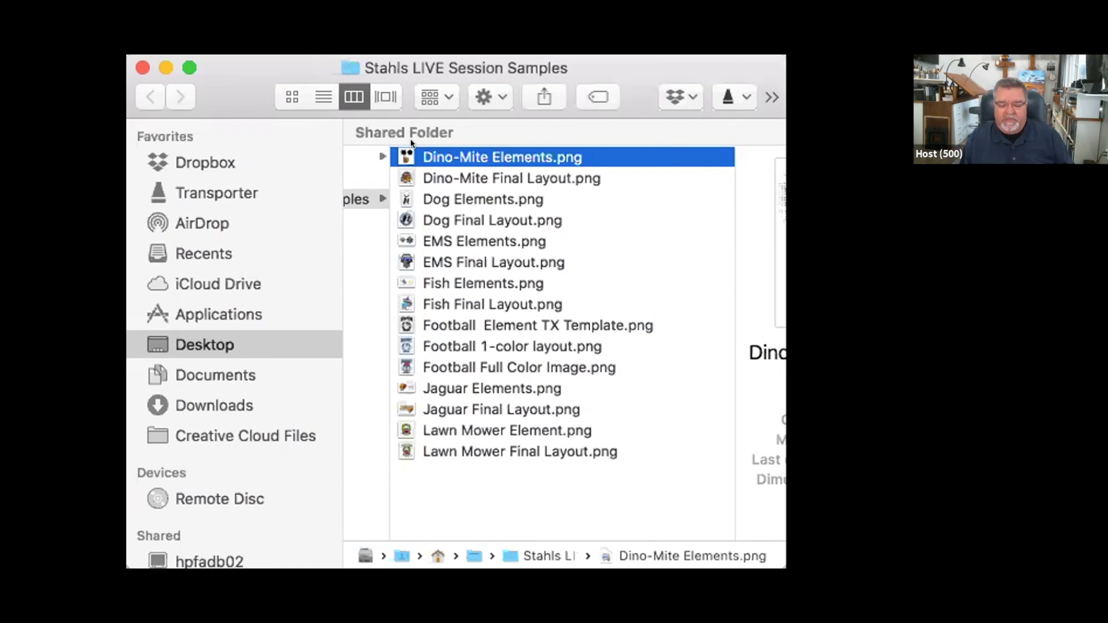
click(399, 159)
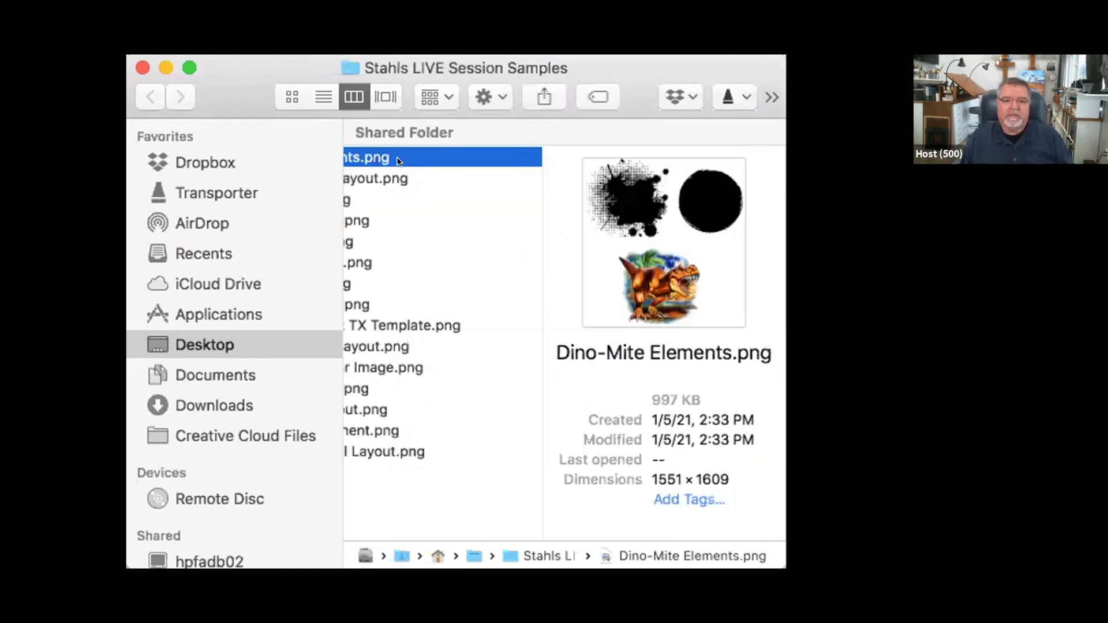
key(space)
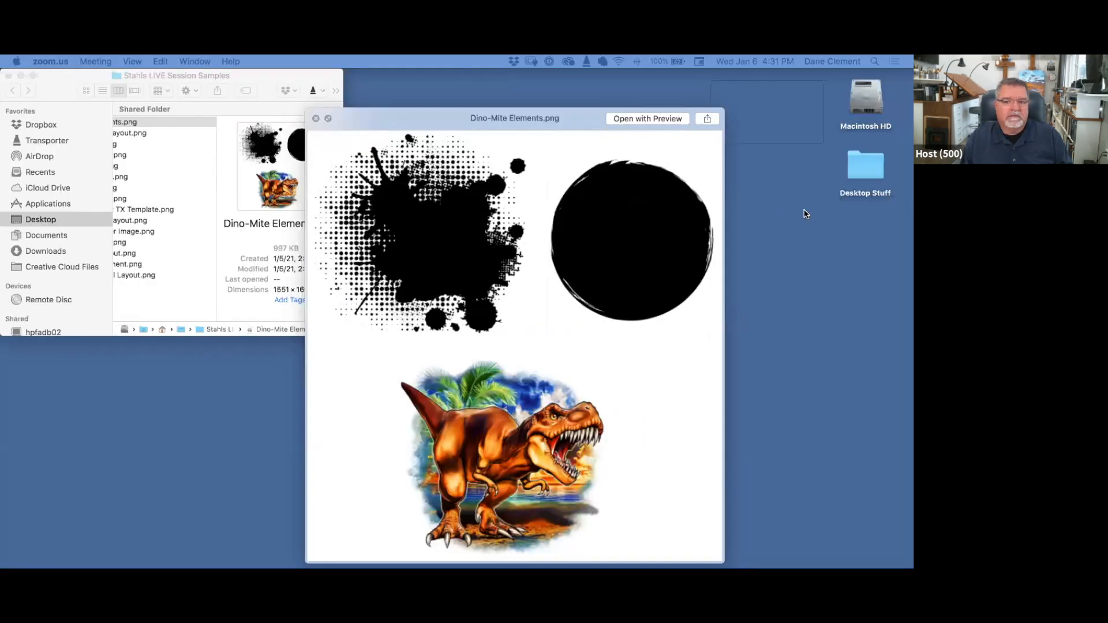
click(363, 132)
click(345, 371)
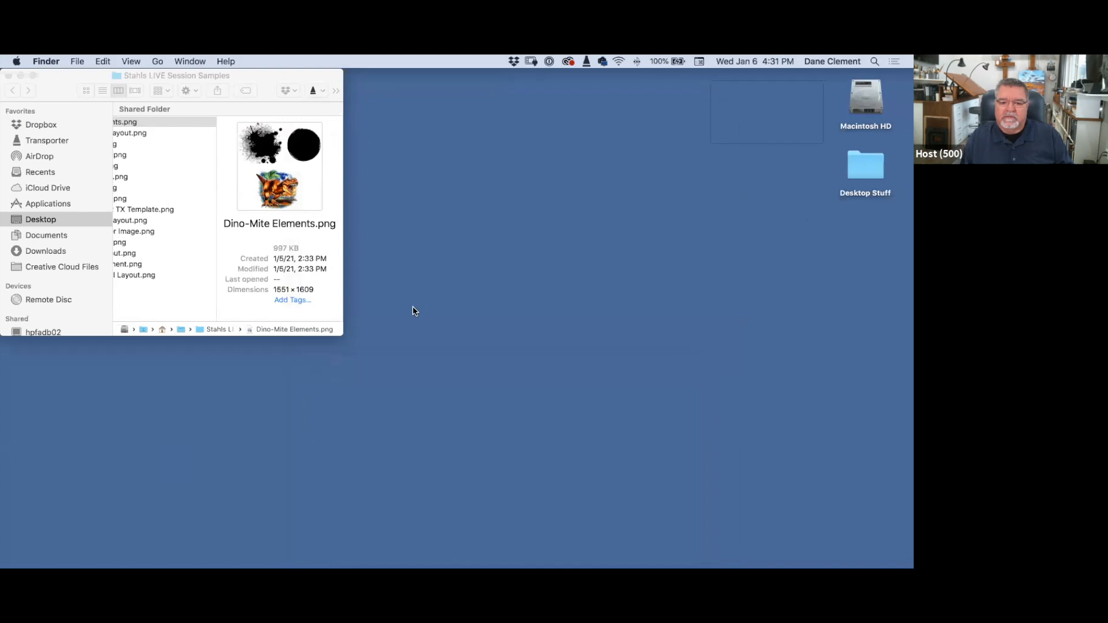
click(122, 122)
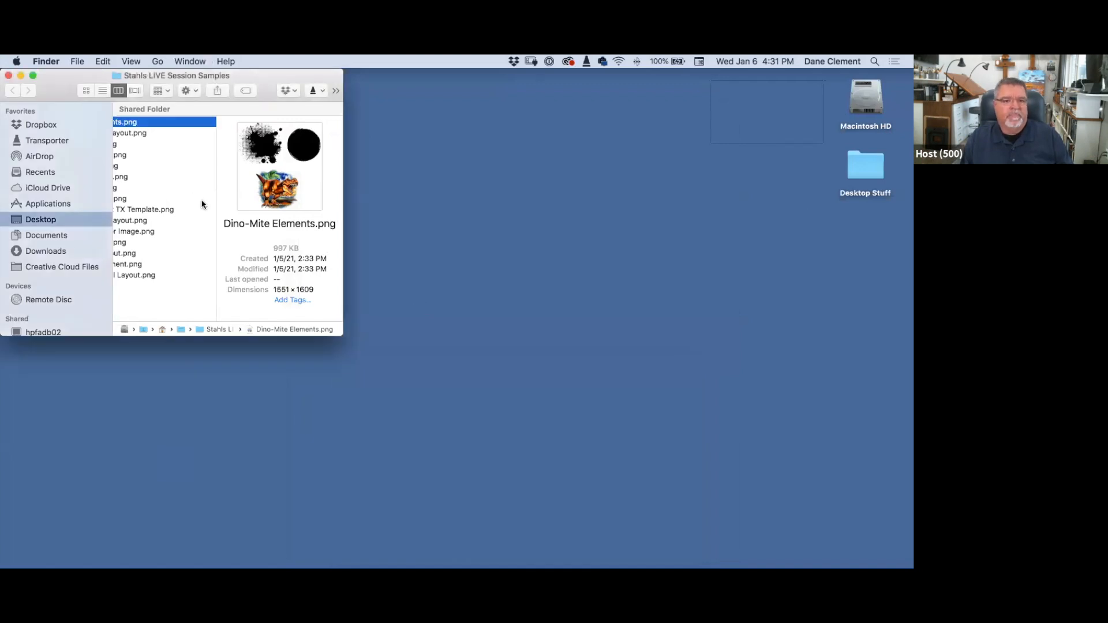
scroll(195, 130, left, 5)
scroll(164, 123, right, 5)
key(space)
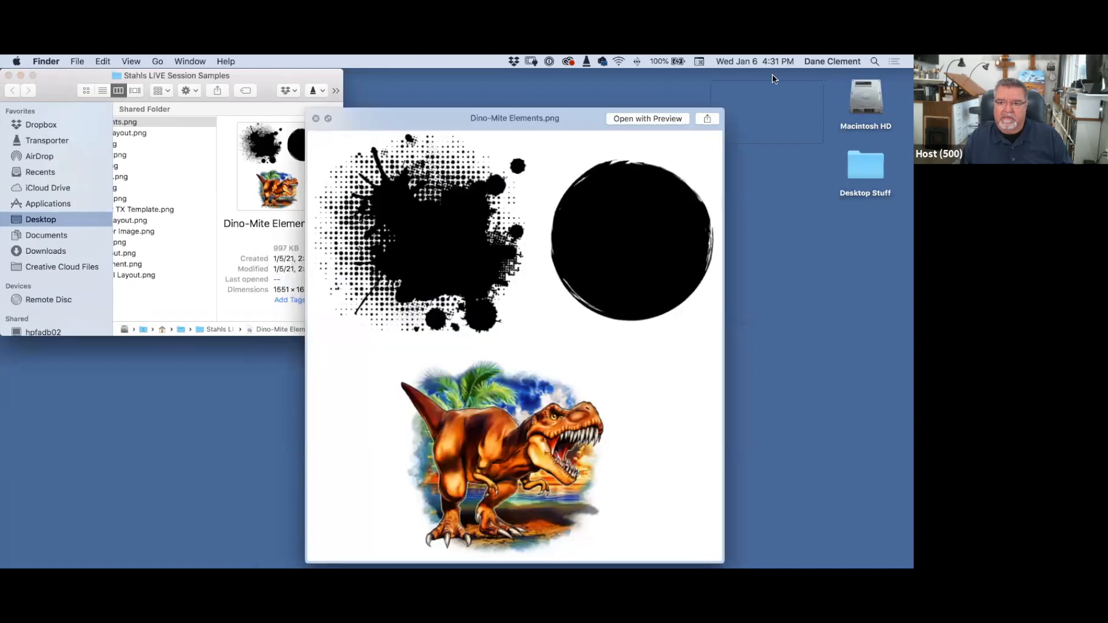
Step: Move the preview beside the file list, reveal the full file names, and enlarge the preview to the screen's height
drag(623, 119, 617, 110)
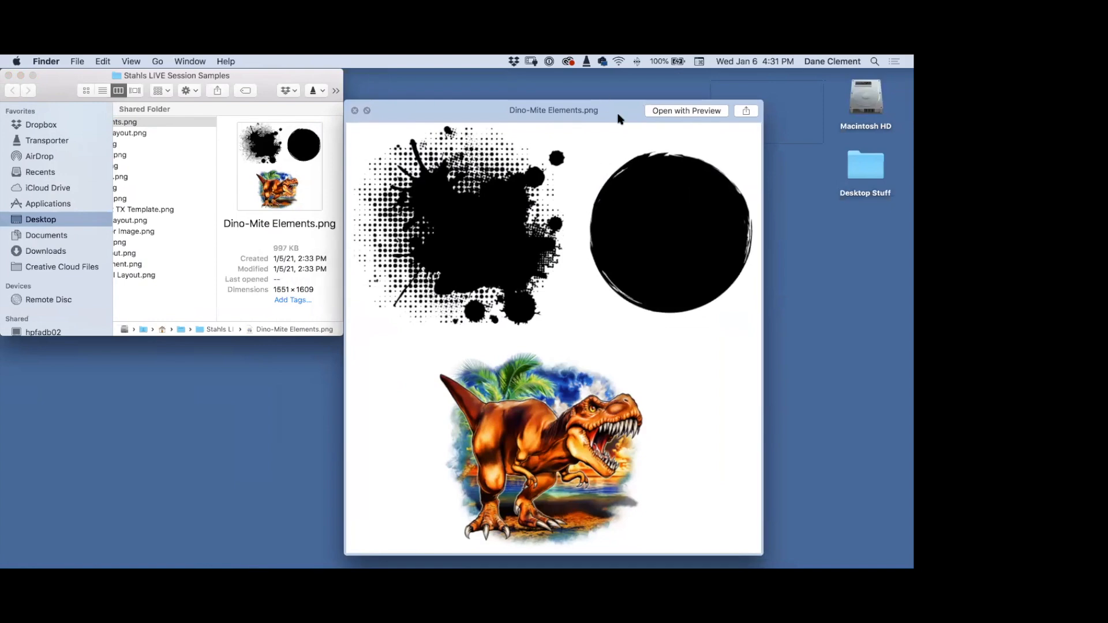
scroll(196, 197, left, 5)
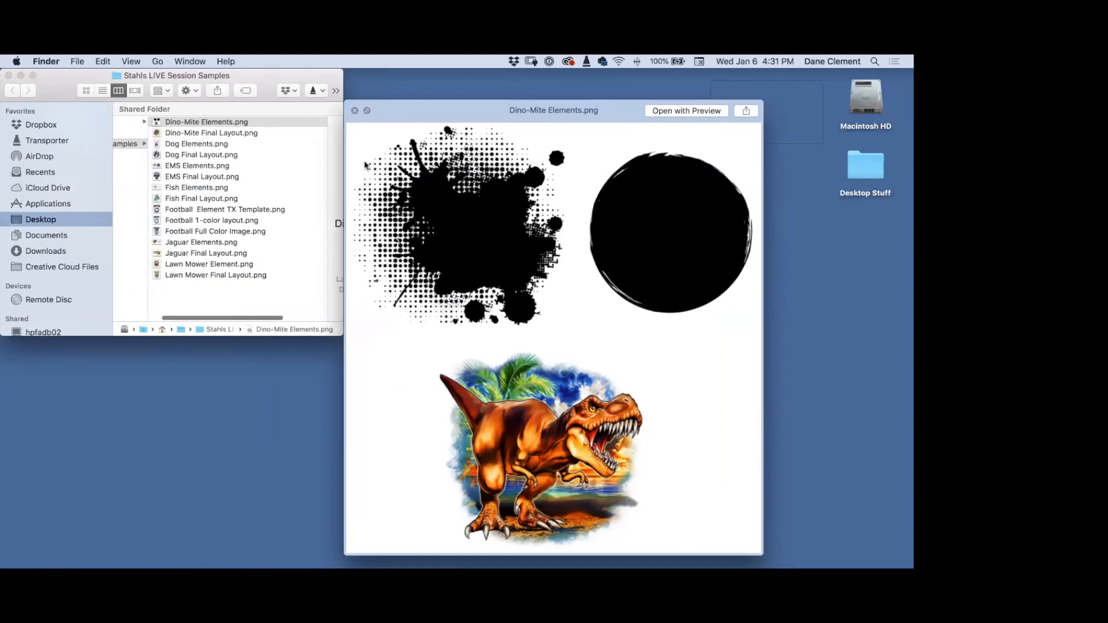
scroll(237, 198, right, 2)
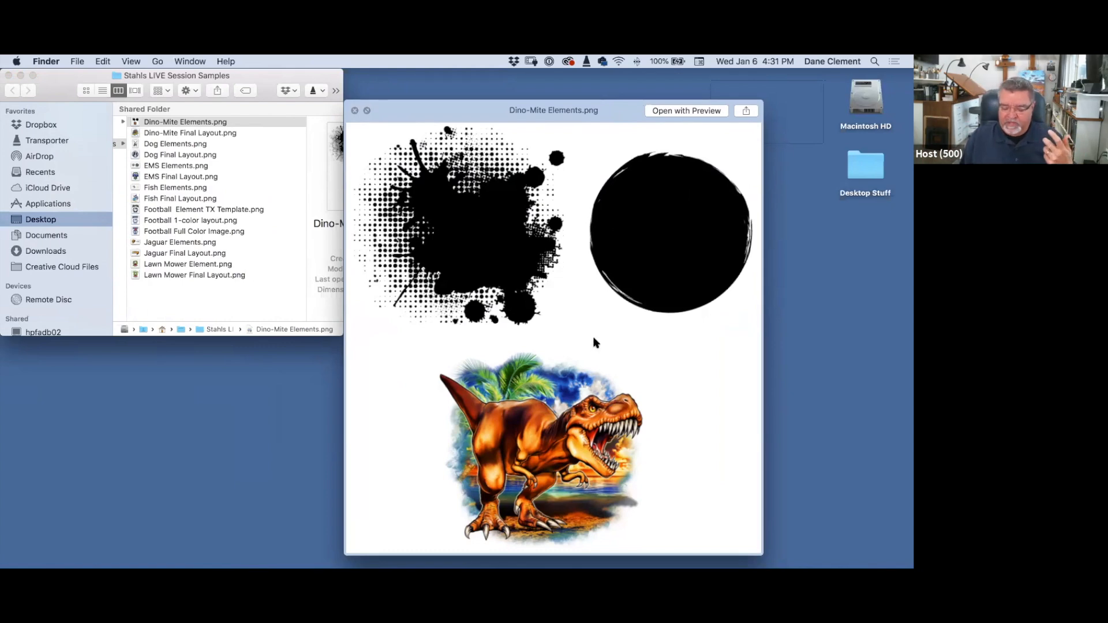
drag(623, 116, 622, 84)
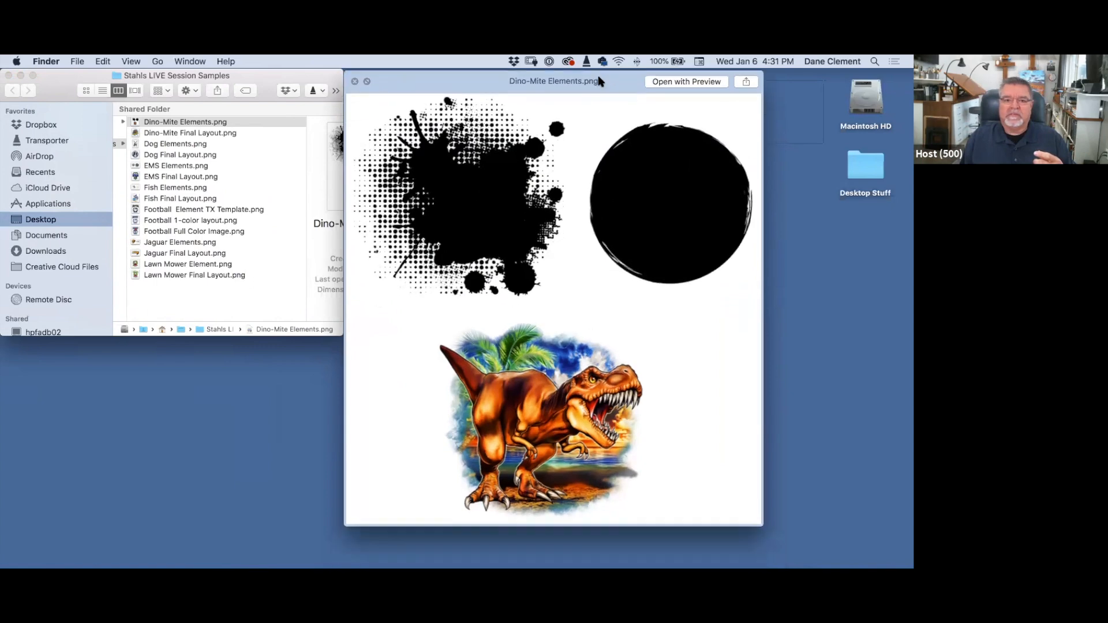
drag(762, 523, 790, 567)
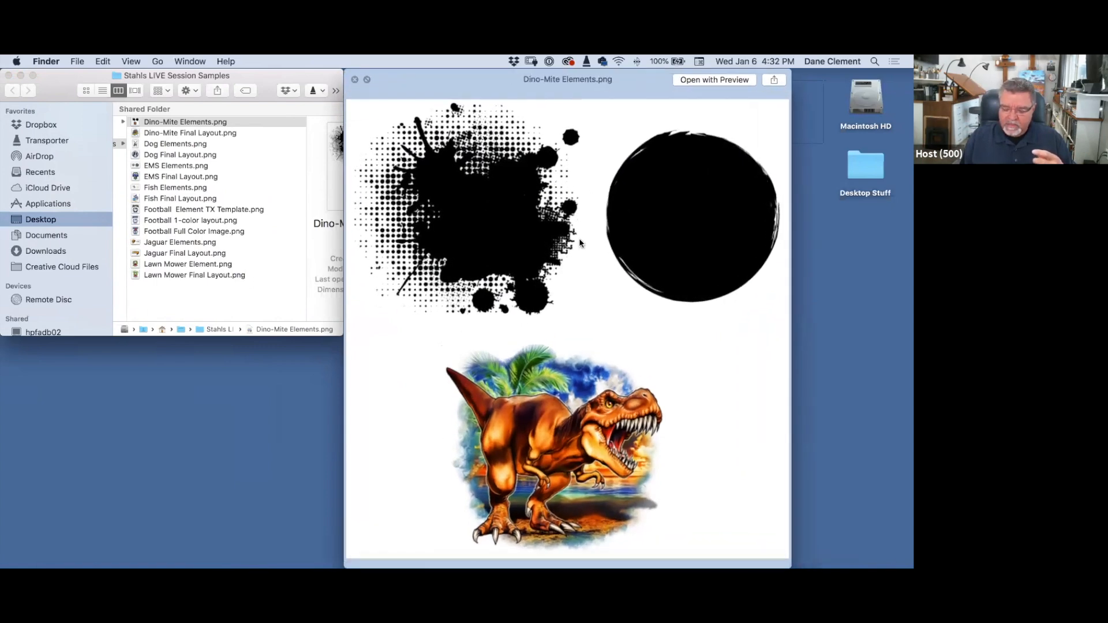
Step: Examine the Dino-Mite, dog, EMS and fish artwork in sequence, from Dino-Mite Final Layout.png through Fish Final Layout.png
key(Down)
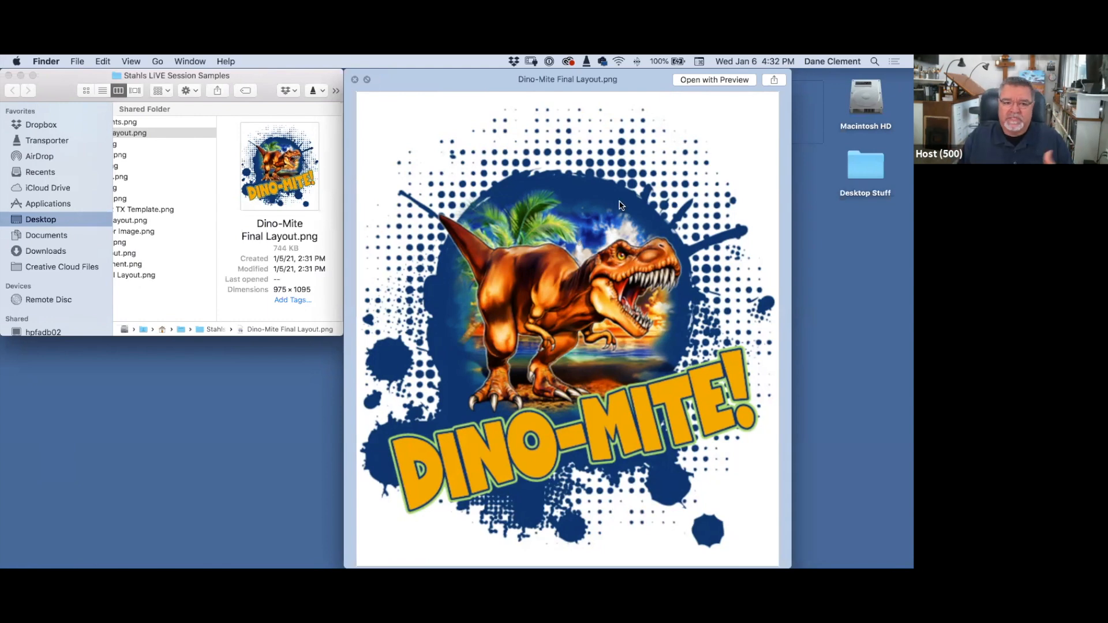
key(Down)
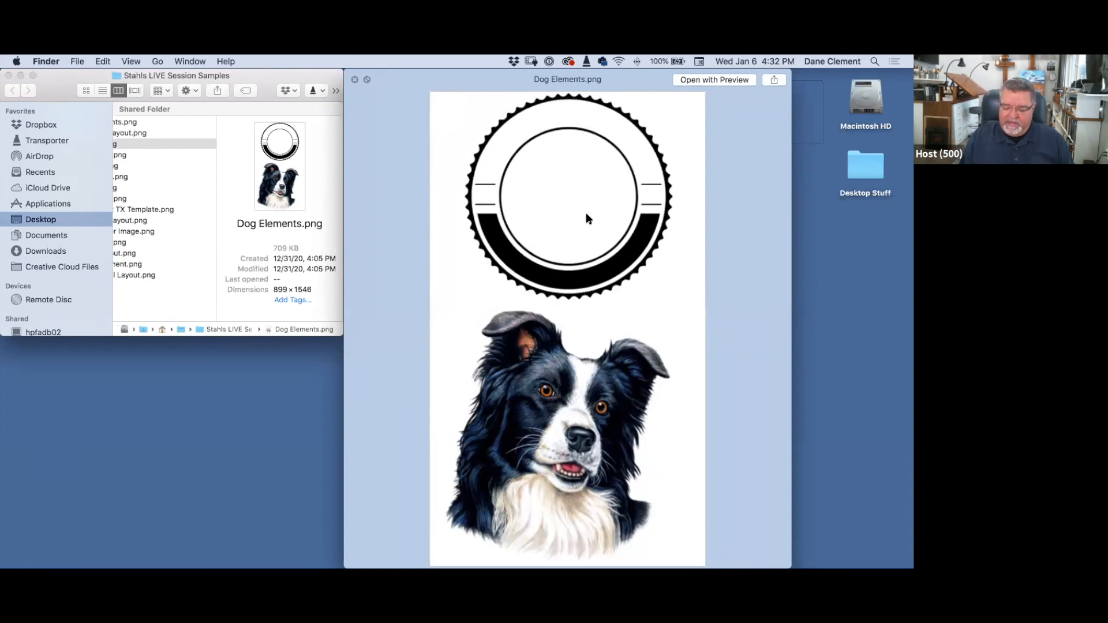
key(Down)
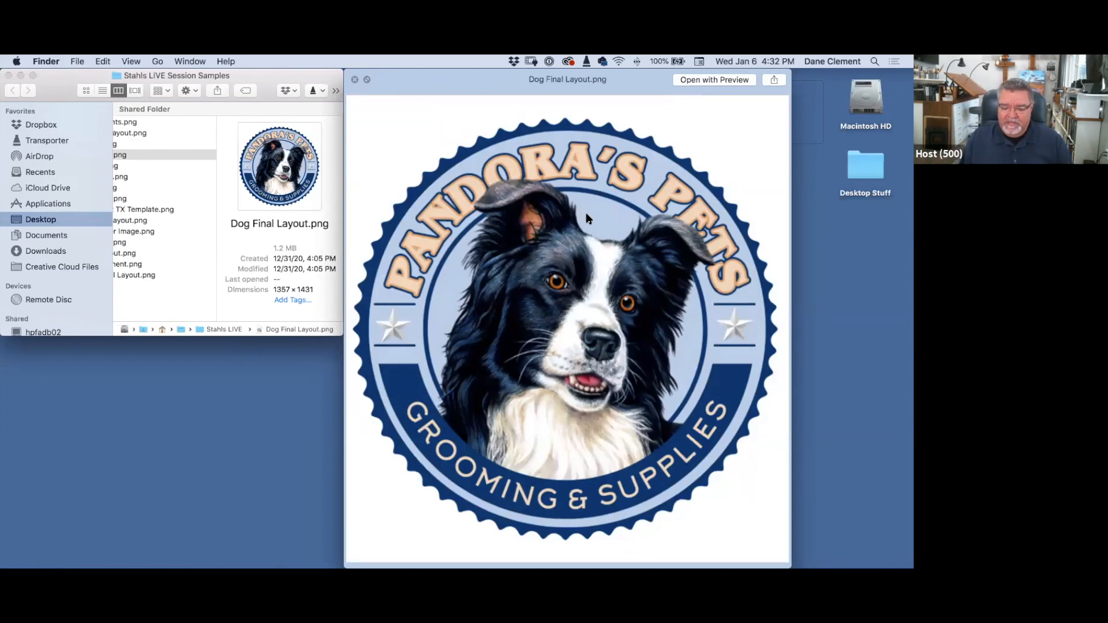
key(Down)
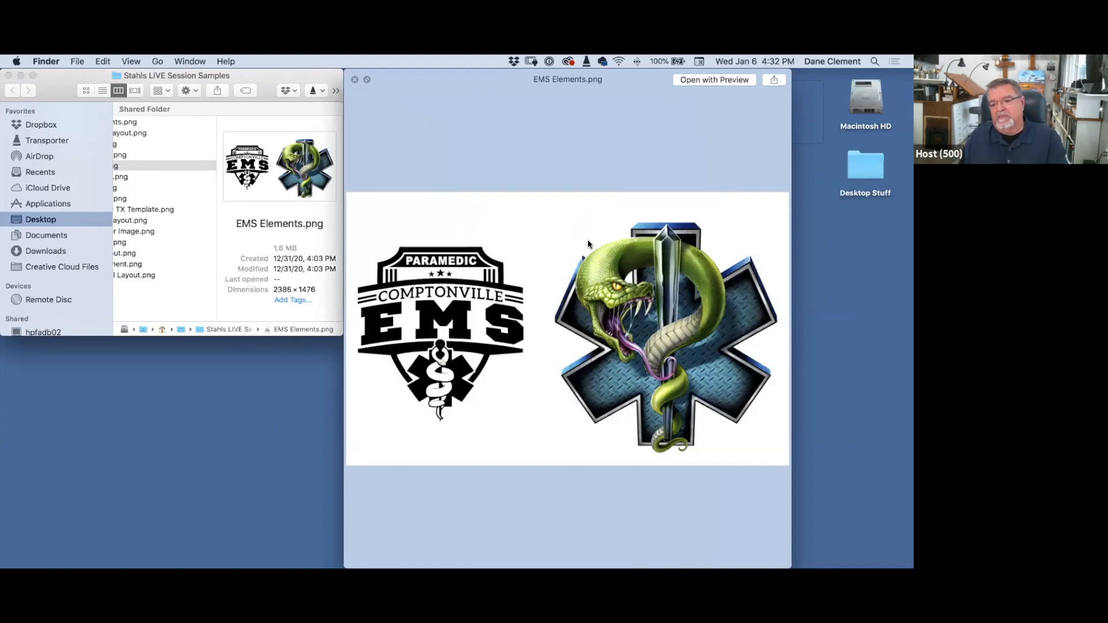
key(Down)
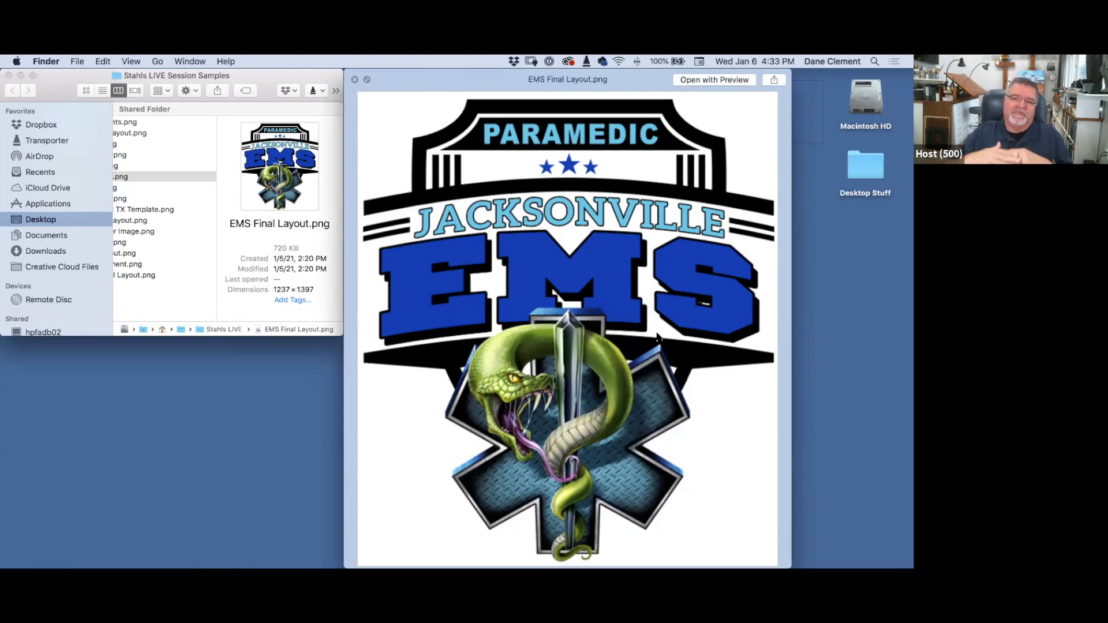
key(Down)
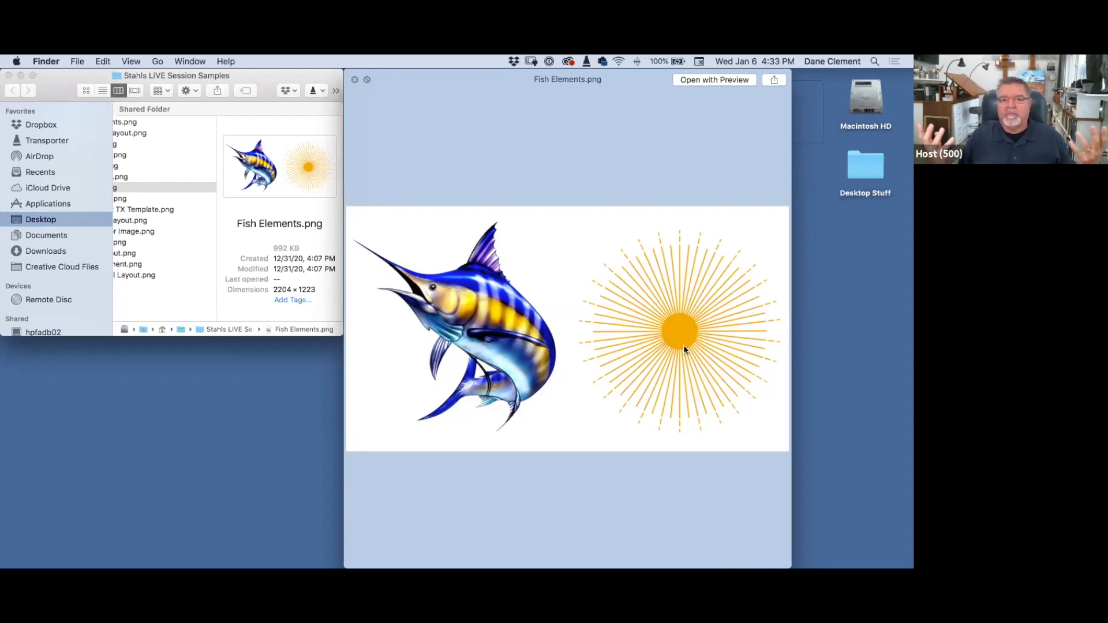
key(Down)
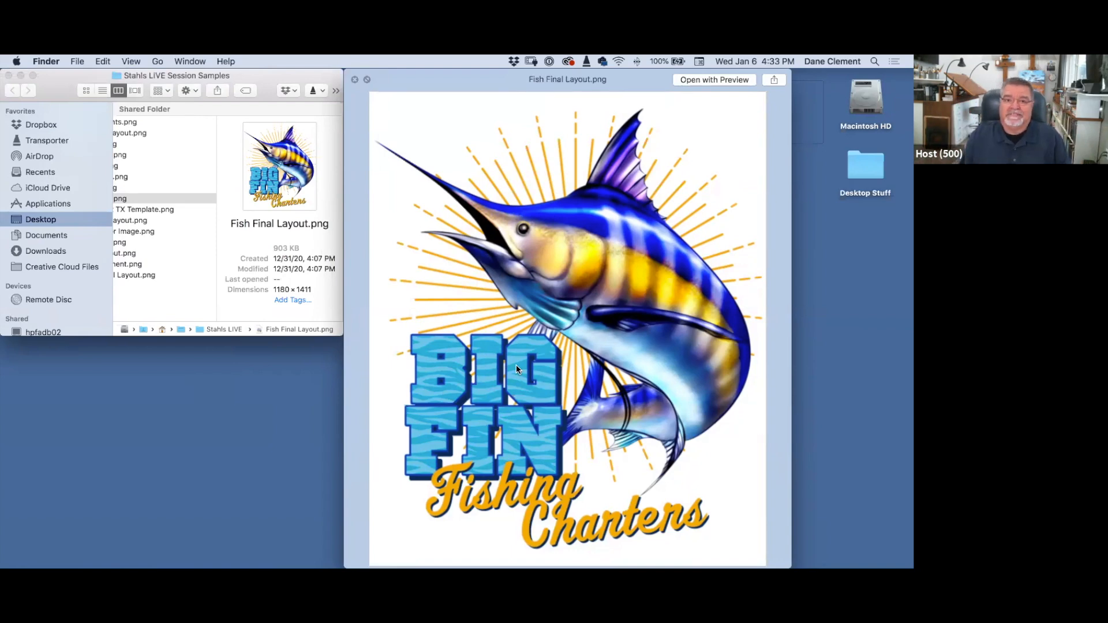
Step: Examine the football, jaguar and lawn mower artwork through Lawn Mower Final Layout.png, and close the preview
key(Down)
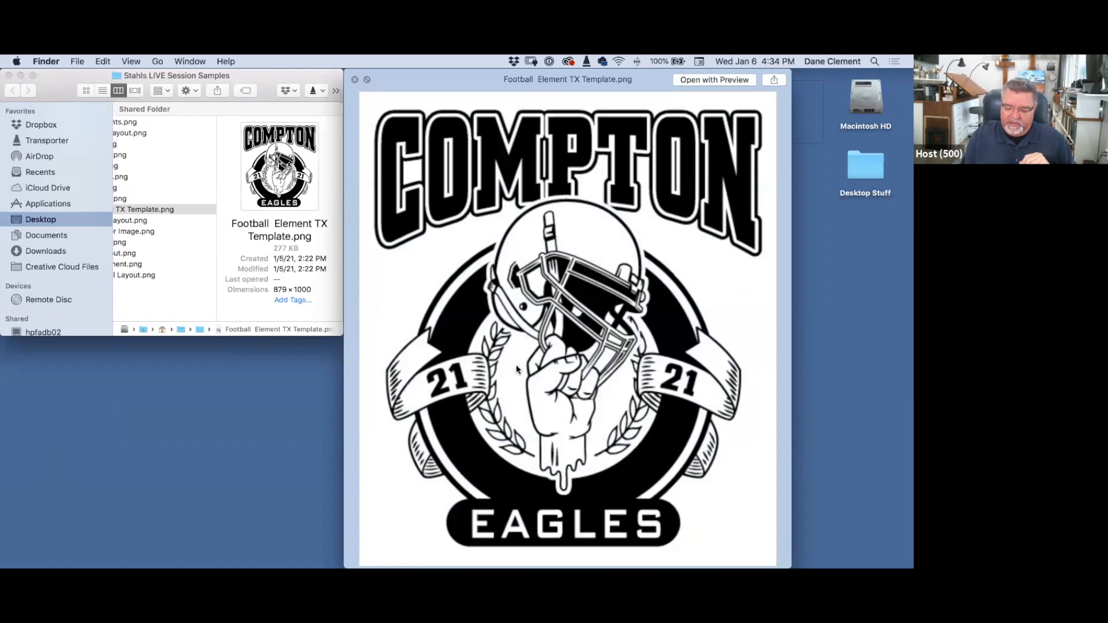
key(Down)
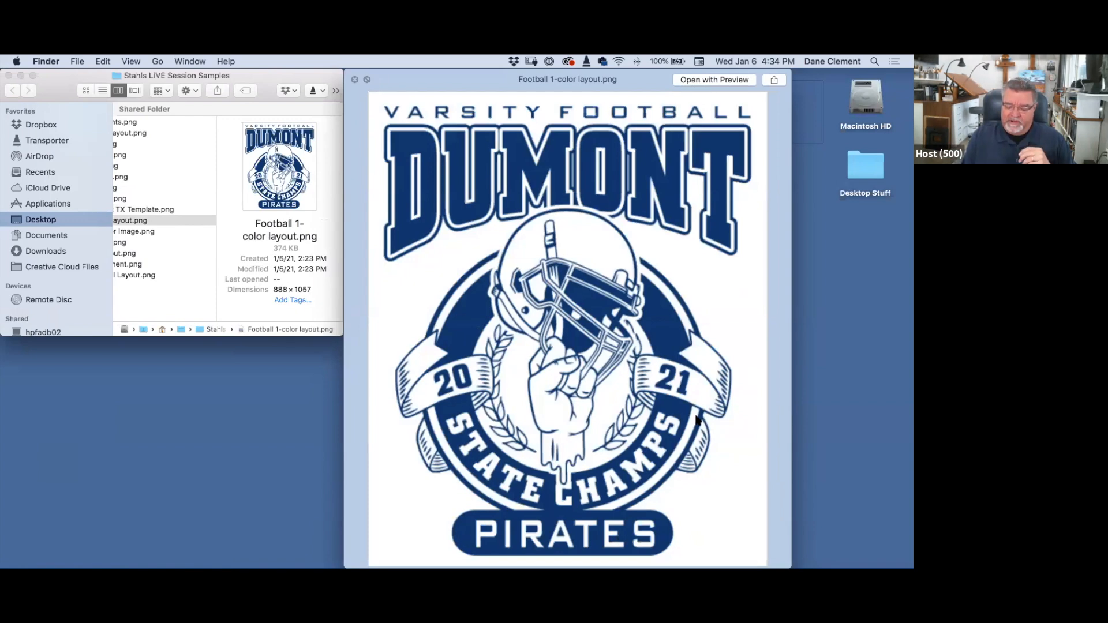
key(Down)
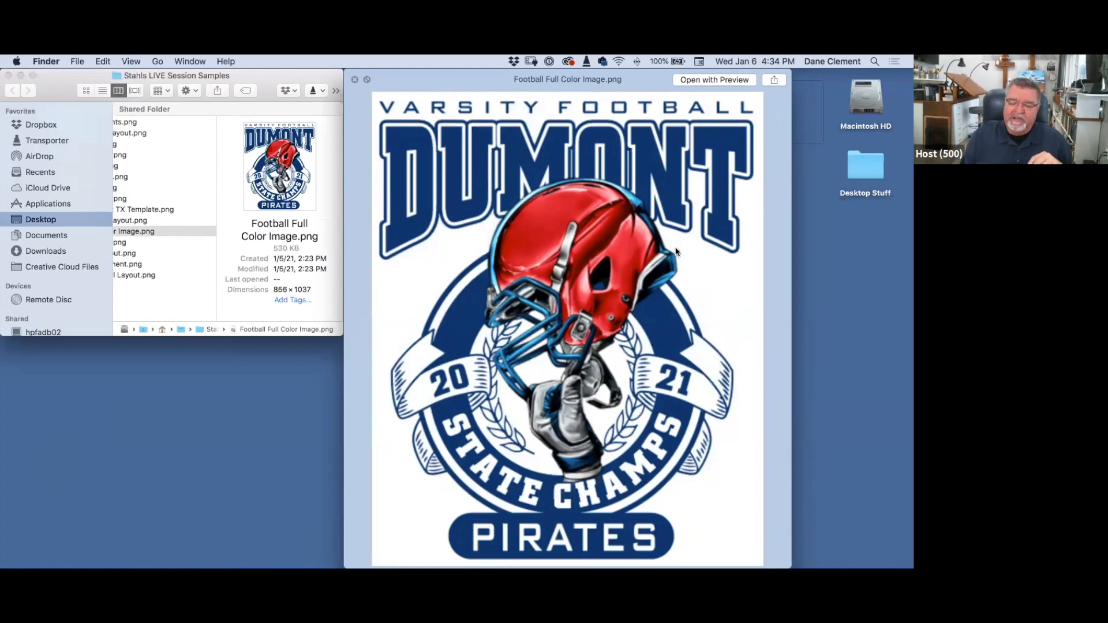
key(Down)
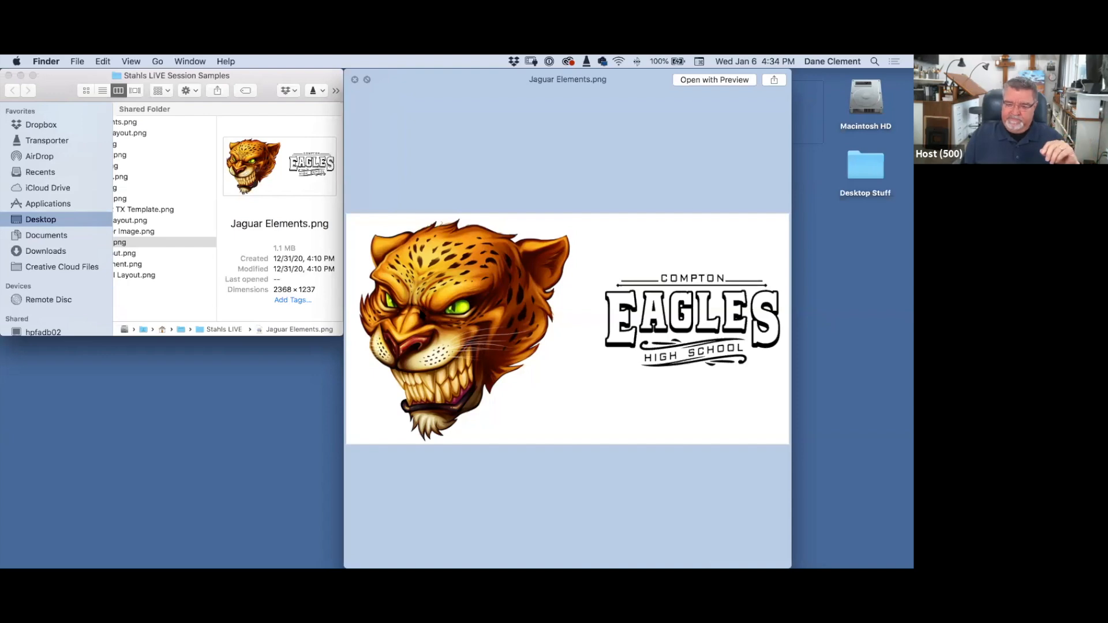
key(Down)
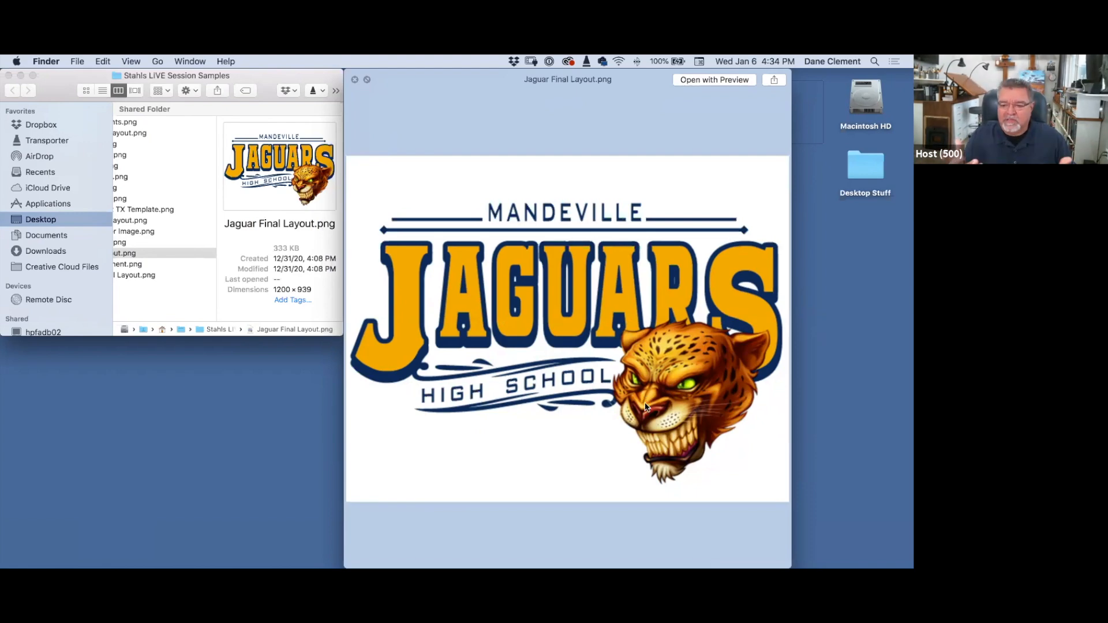
key(Down)
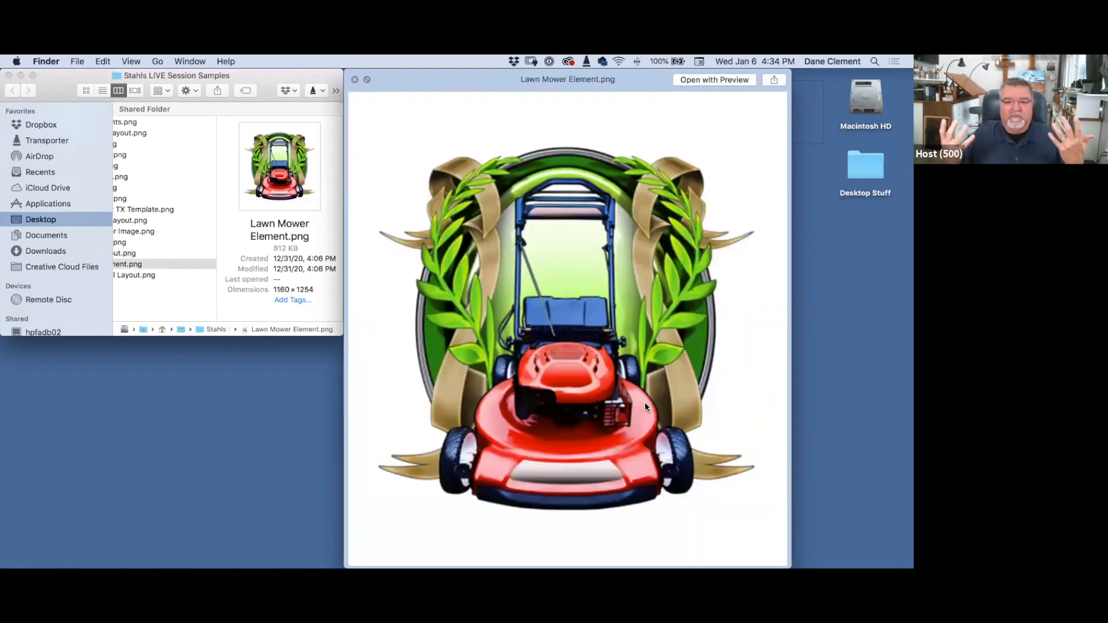
key(Down)
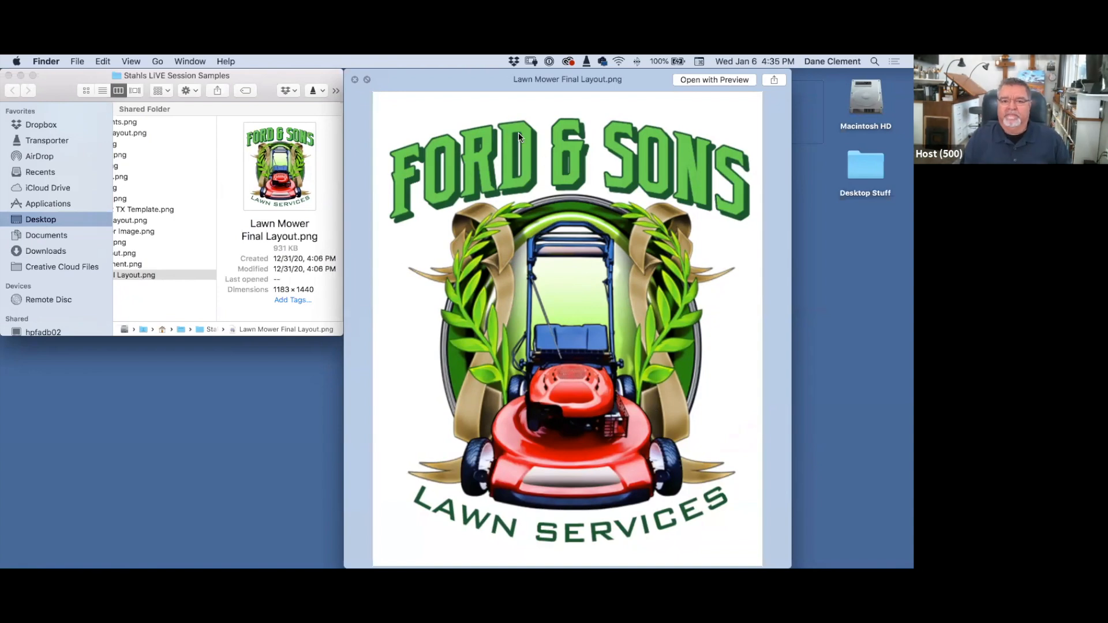
key(space)
Step: Switch to the Transfer Express designer in Safari and set the print method to Full Color
mouse_move(362, 554)
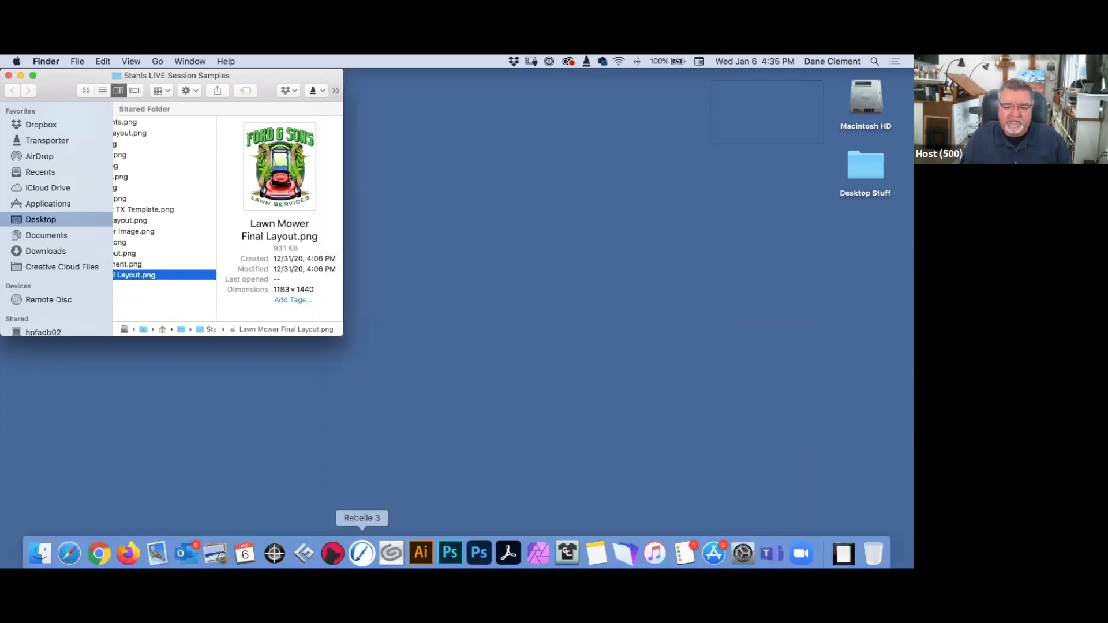
click(69, 548)
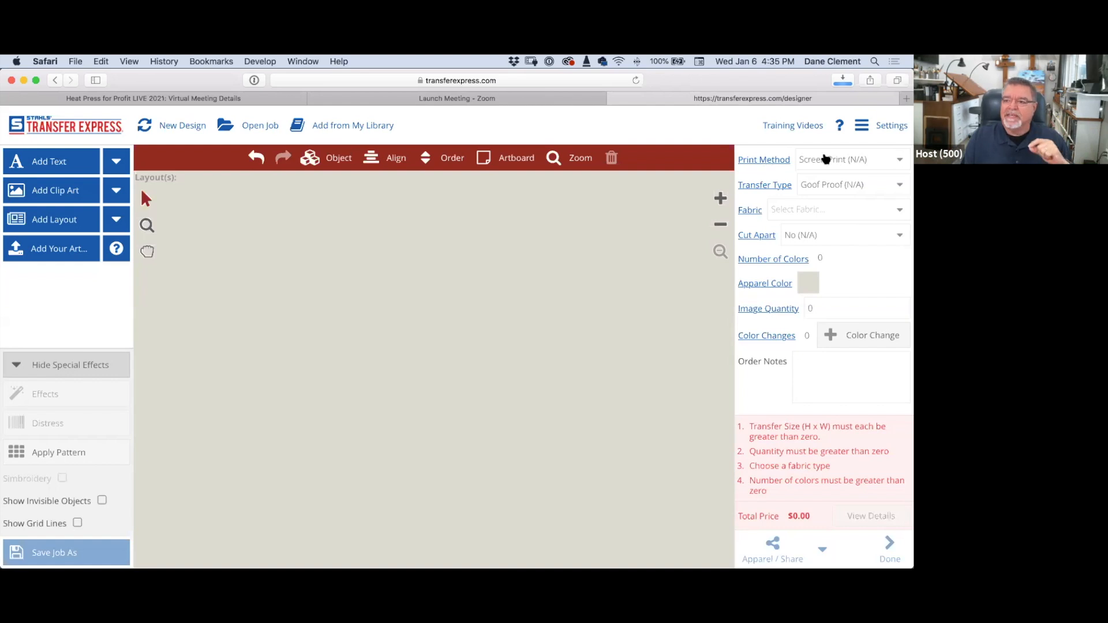
click(896, 161)
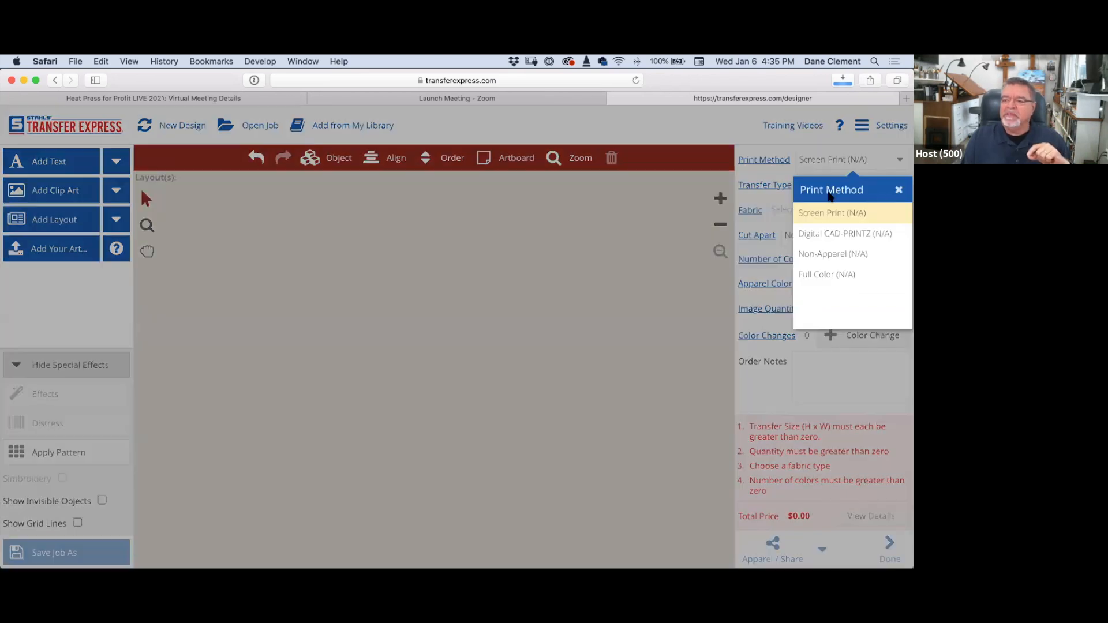
click(822, 275)
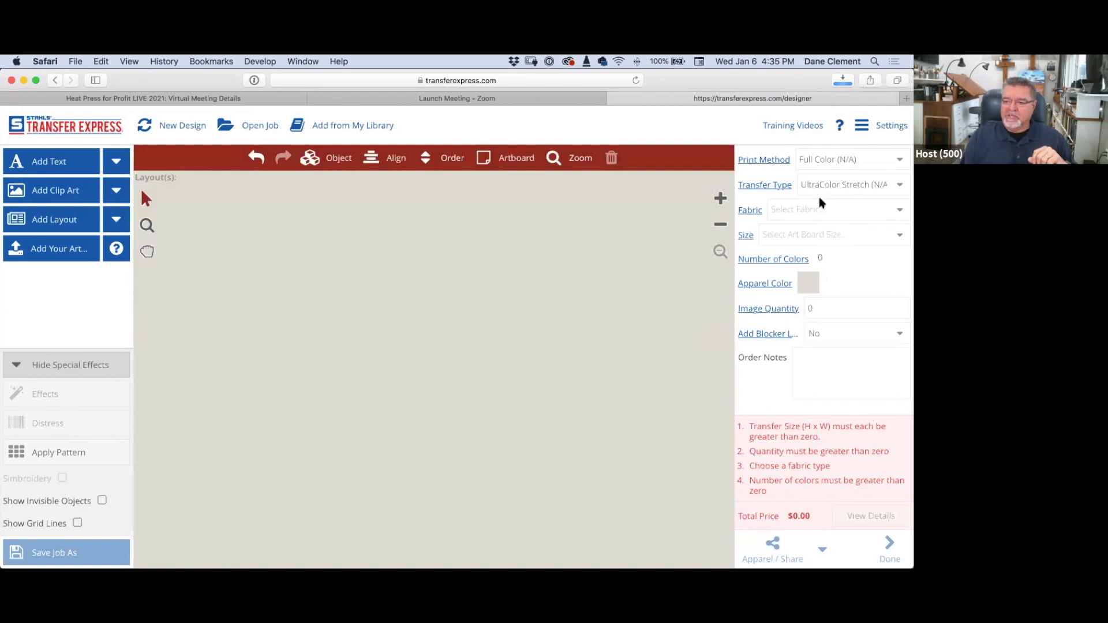
Step: Set the transfer type to UltraColor Soft (SLM)
click(900, 186)
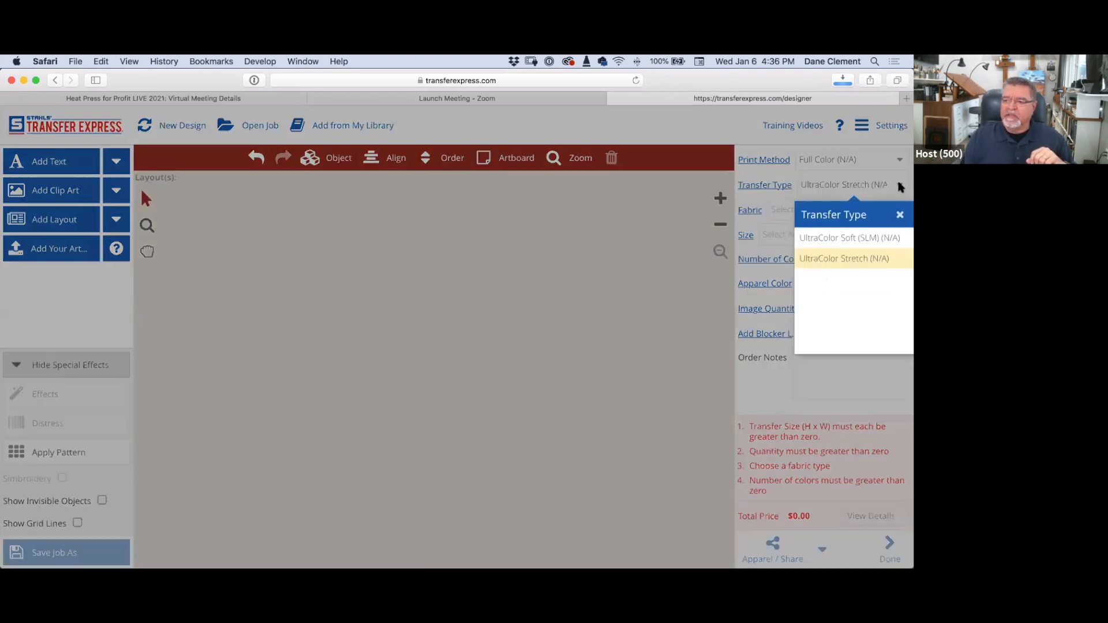
click(844, 239)
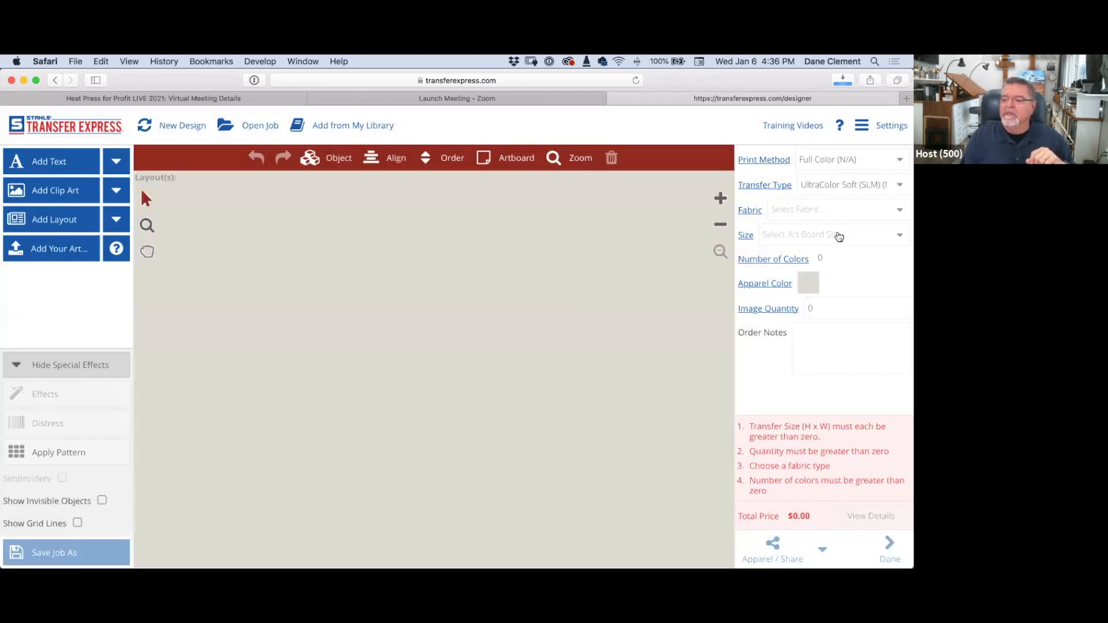
click(838, 187)
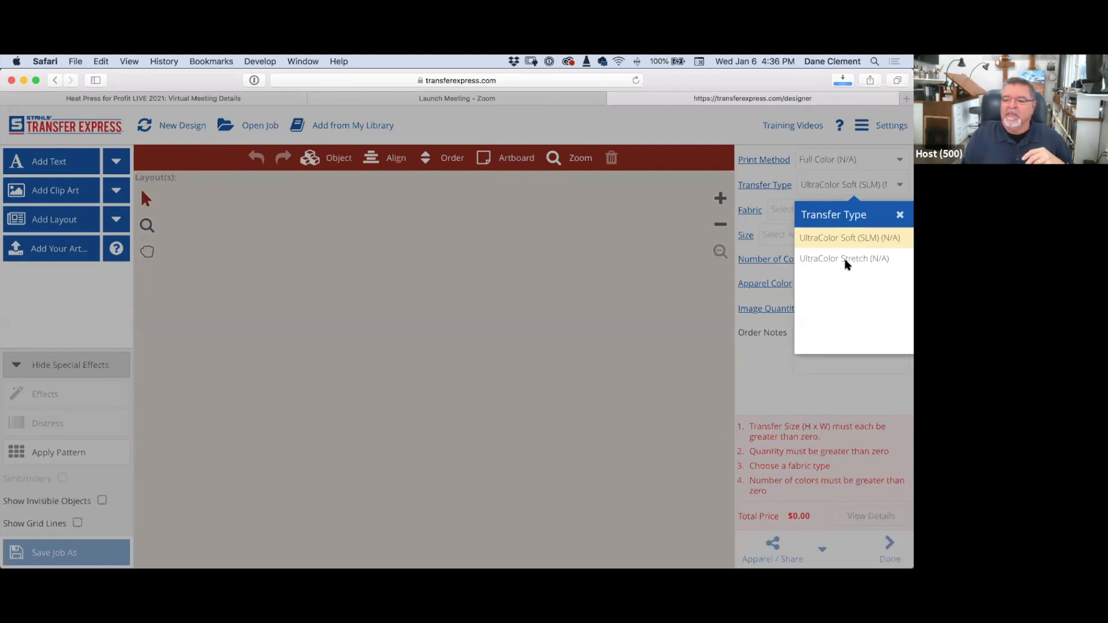
click(824, 239)
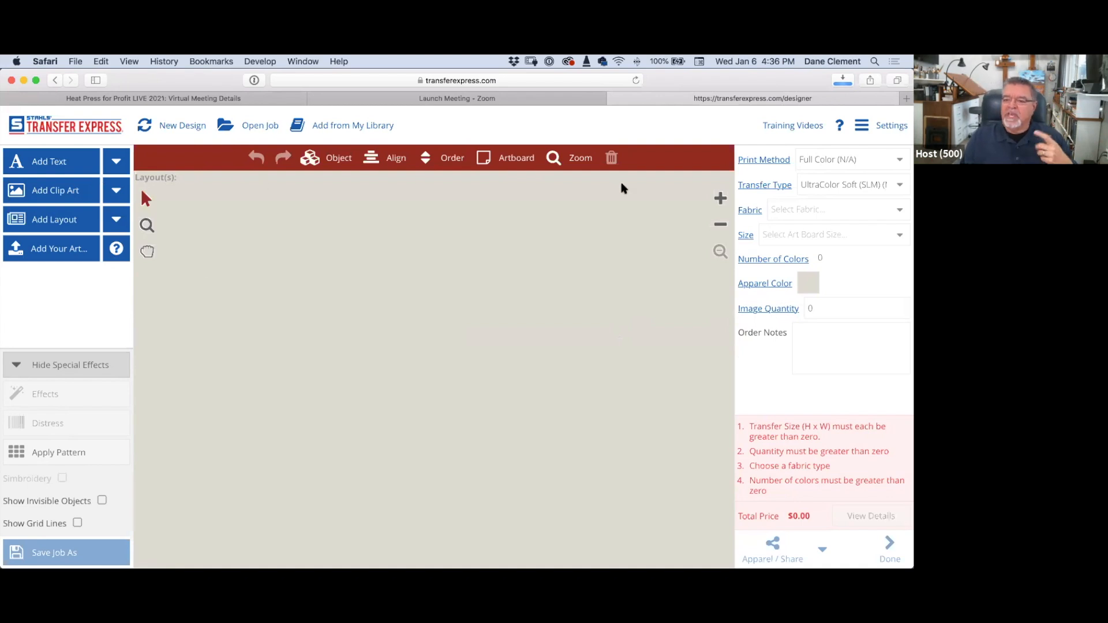
Step: Set the fabric to 100% Cotton and the art board size to Sheet (11.5 x 18)
click(899, 210)
click(809, 265)
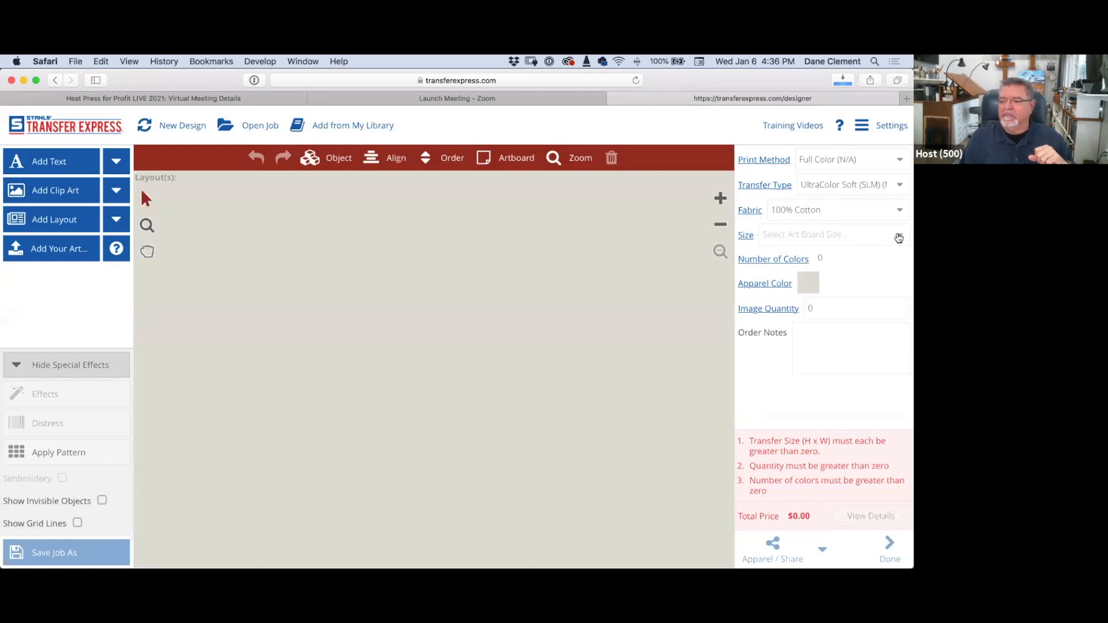
click(896, 237)
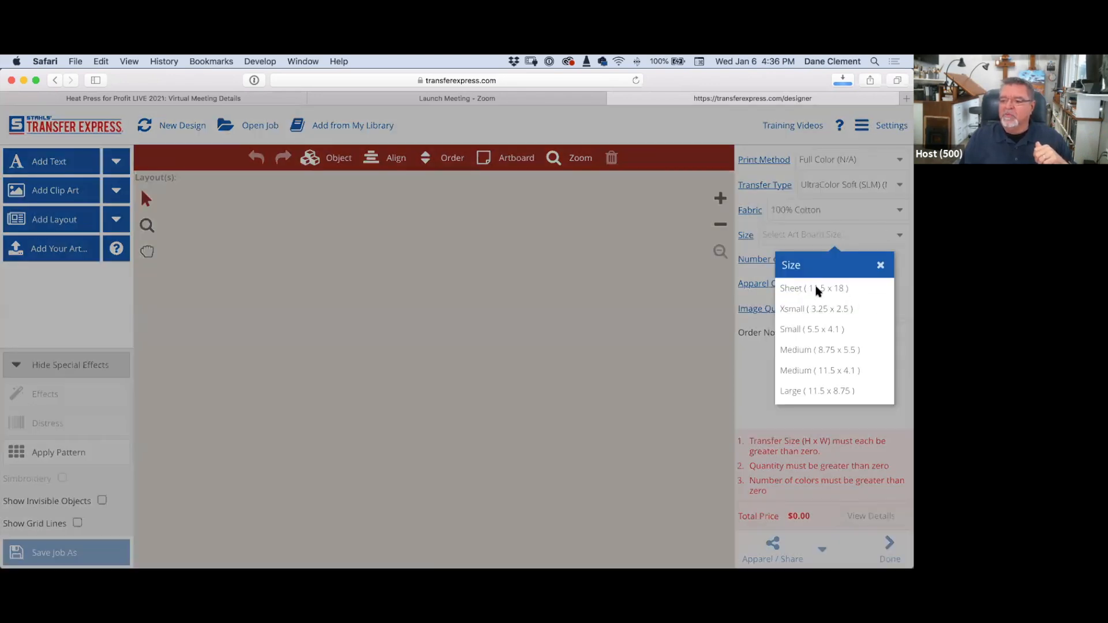
click(794, 290)
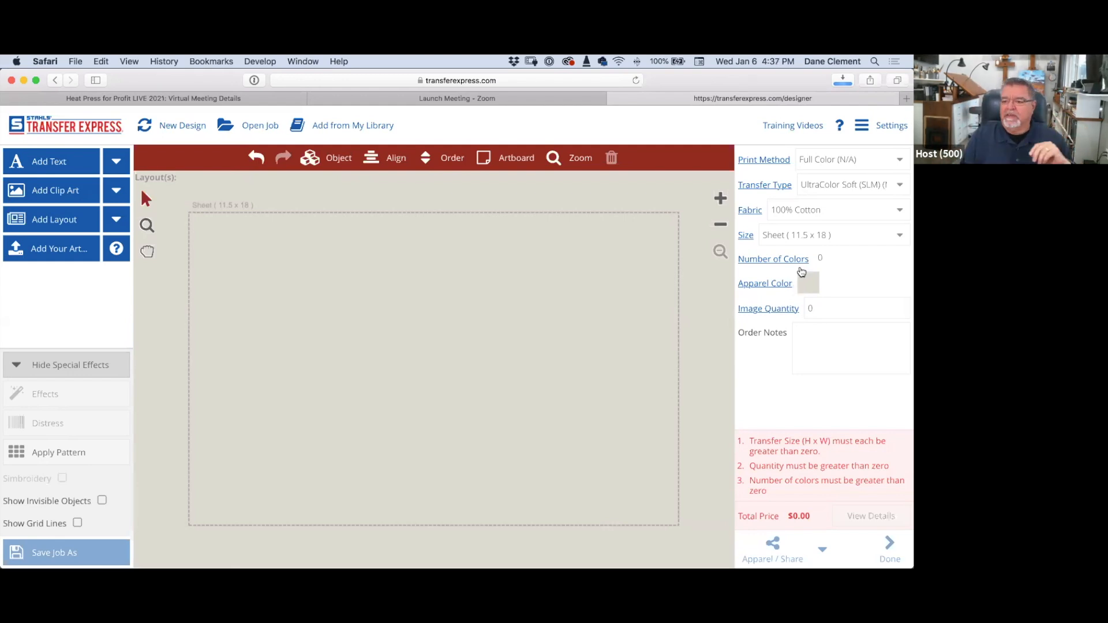
Step: Set the apparel color to Denim from the Blues
click(807, 290)
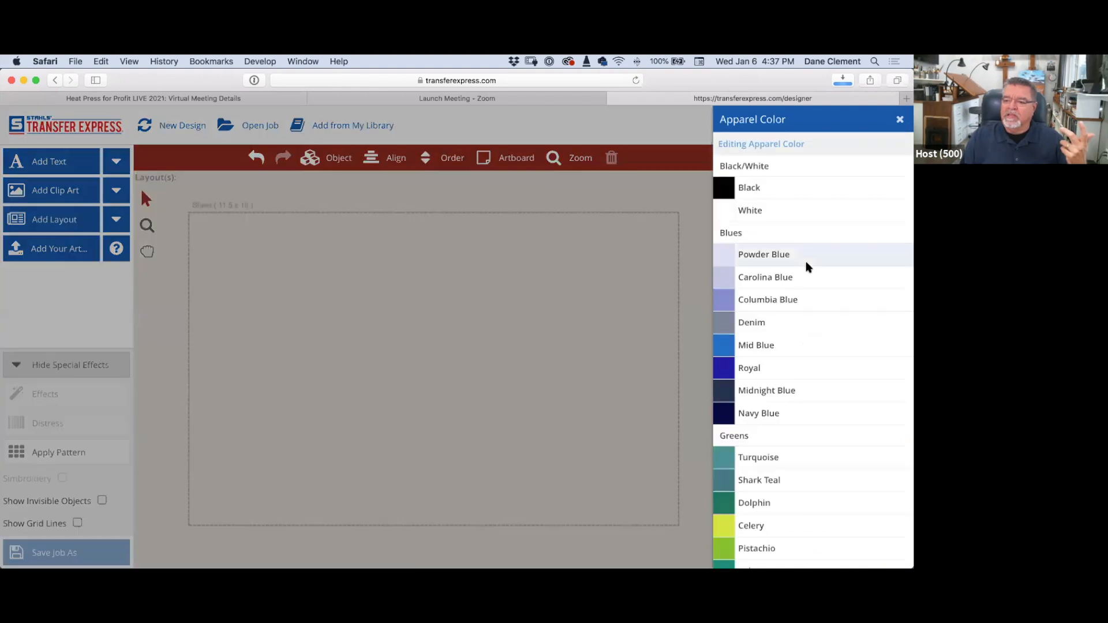
scroll(782, 354, down, 3)
scroll(782, 354, down, 2)
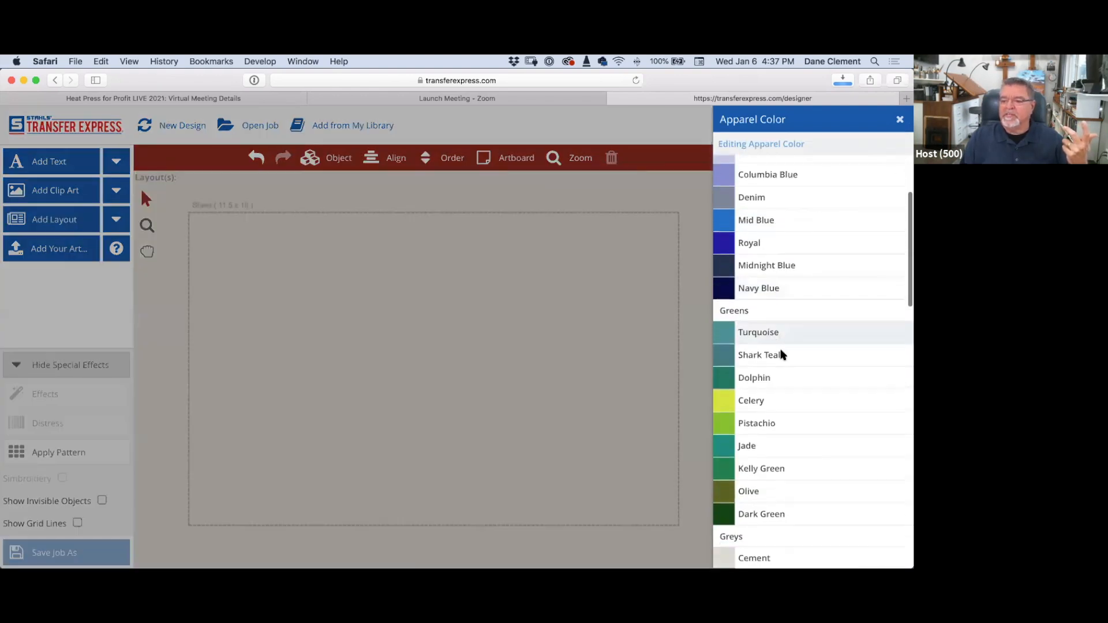
click(752, 194)
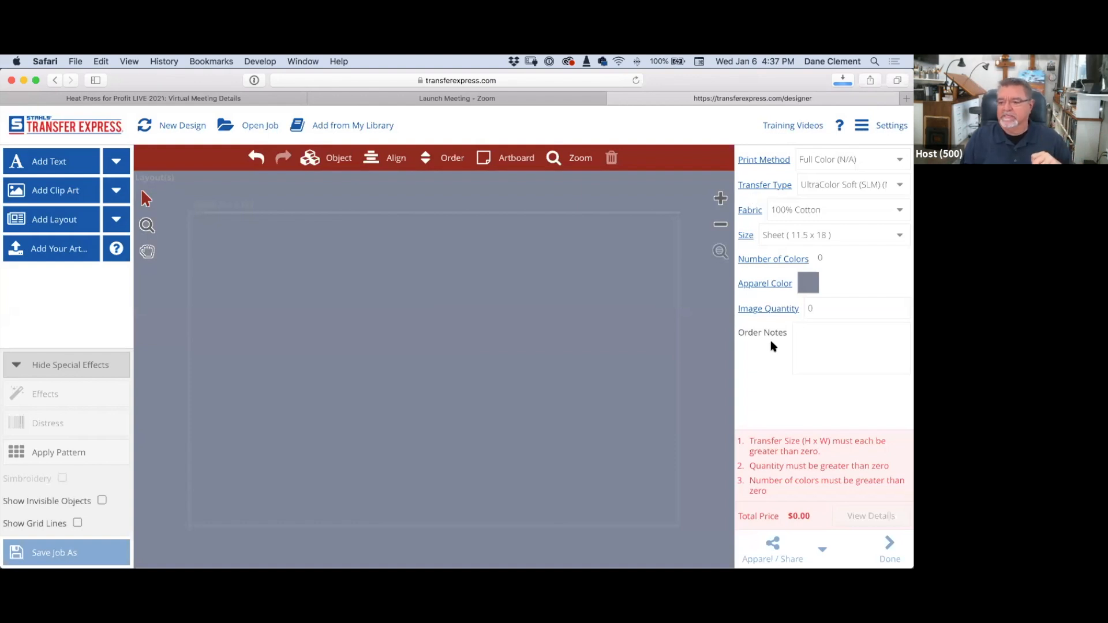
click(810, 308)
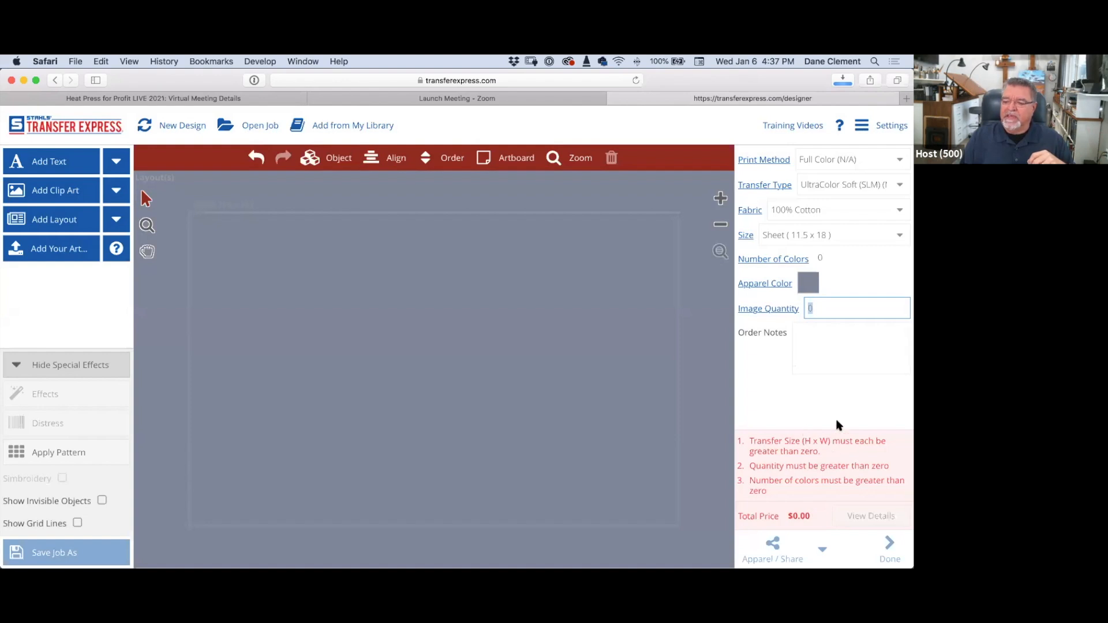
click(857, 277)
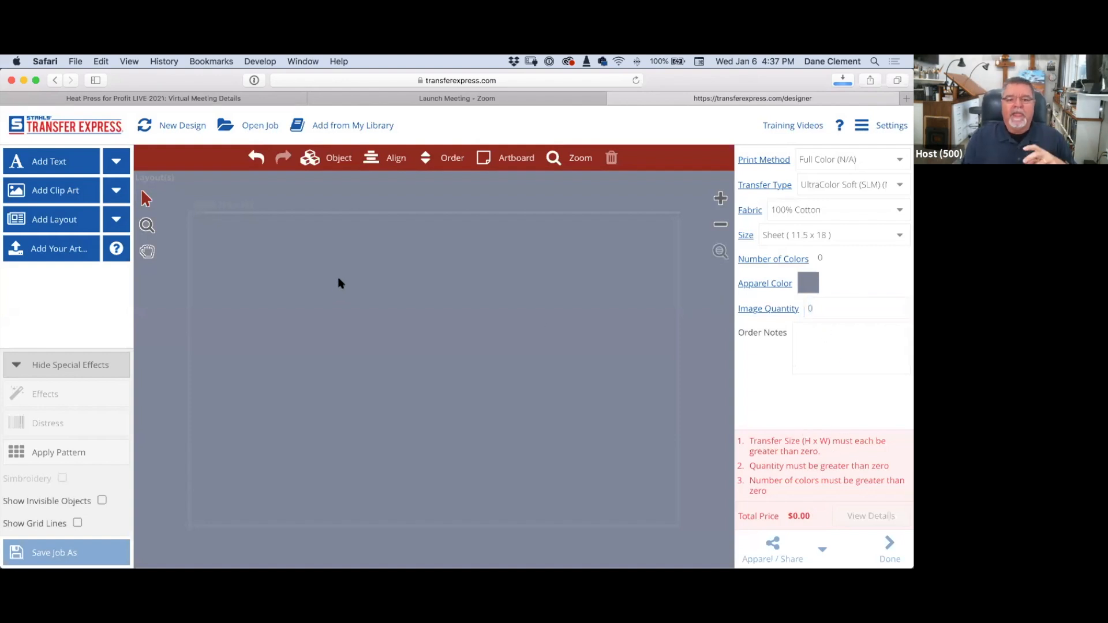
Step: Open the saved Pandora's Pets Sample Page layout and change its artboard orientation to portrait
click(249, 127)
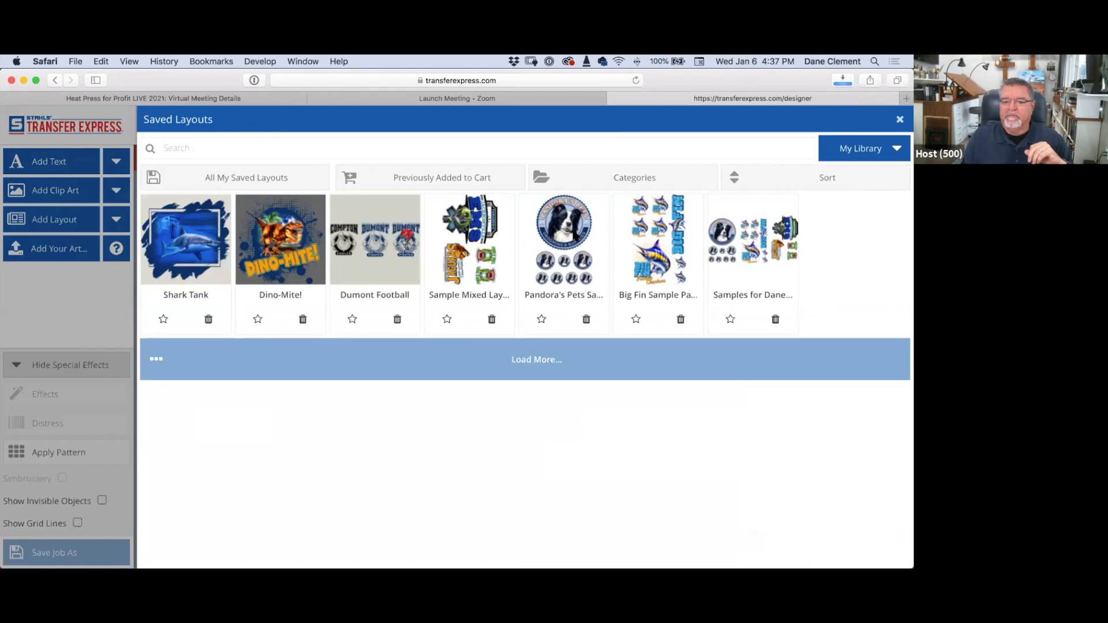
click(572, 227)
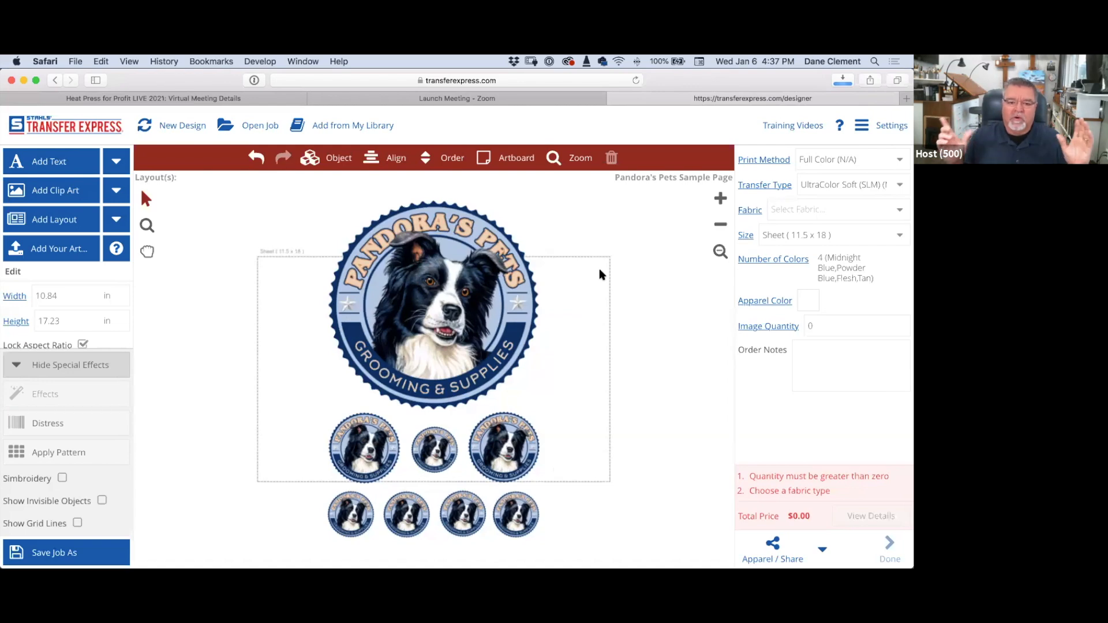
click(513, 161)
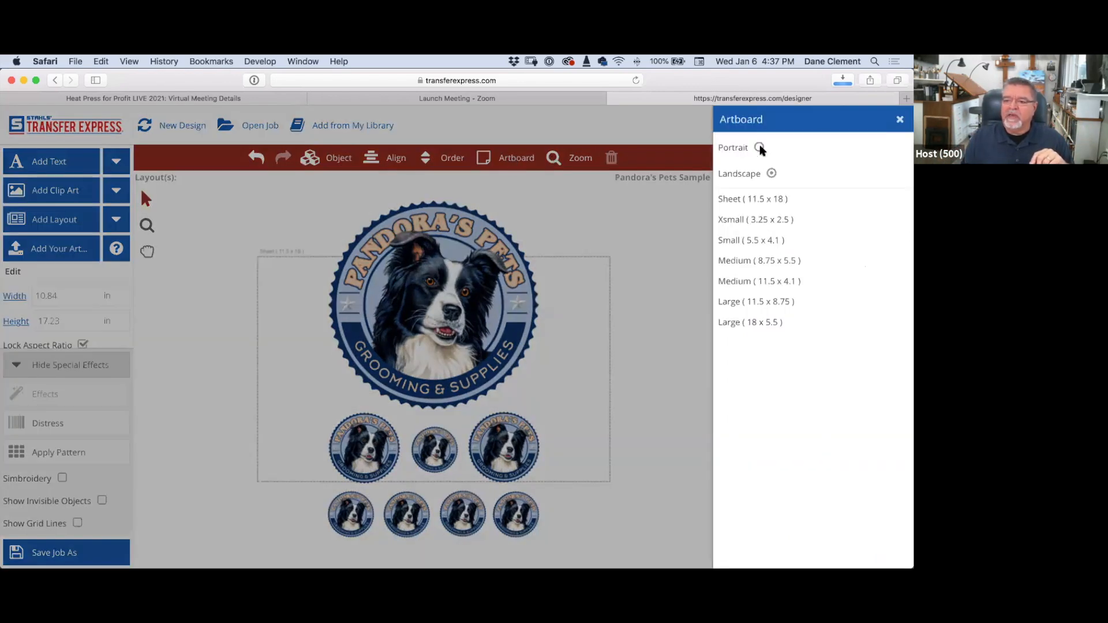
click(759, 148)
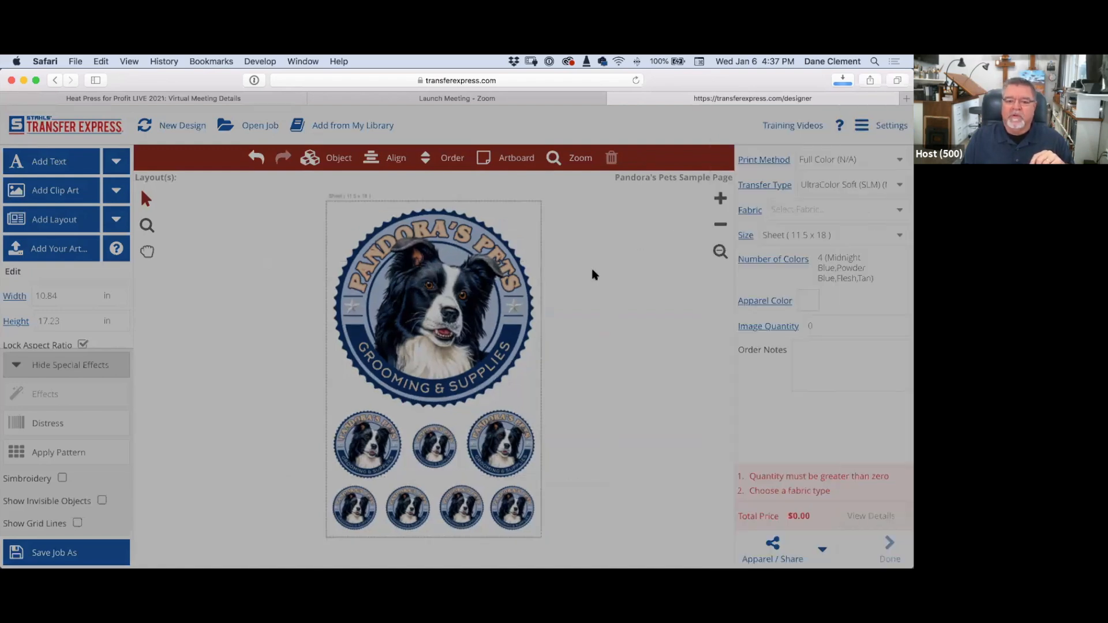
click(900, 119)
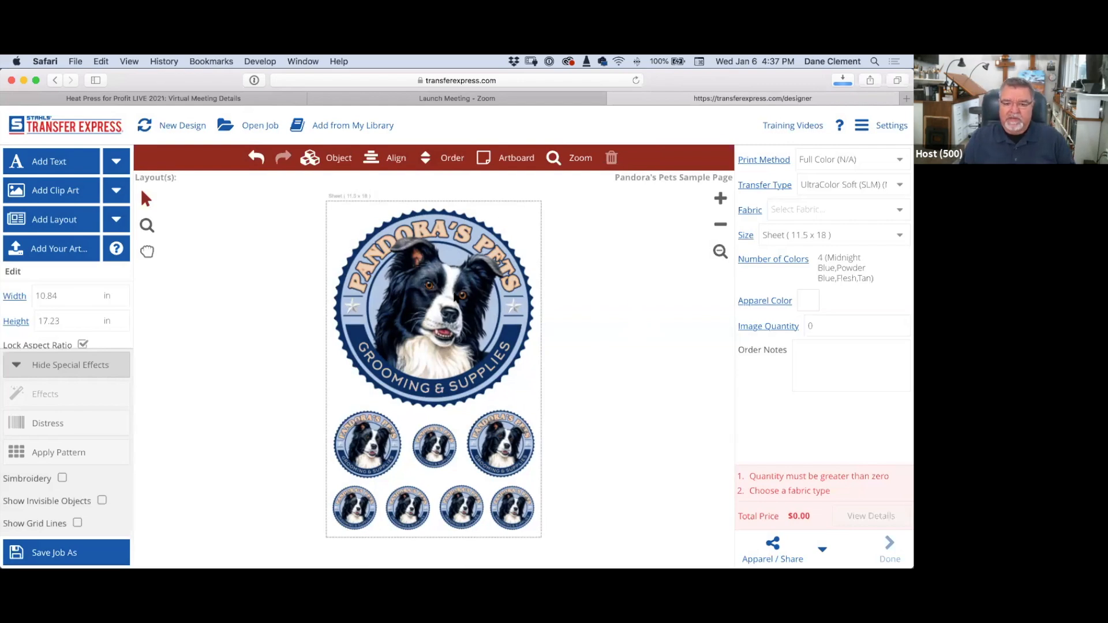
Step: Ungroup the whole Pandora's Pets layout, and ungroup the large badge into its separate elements
click(442, 295)
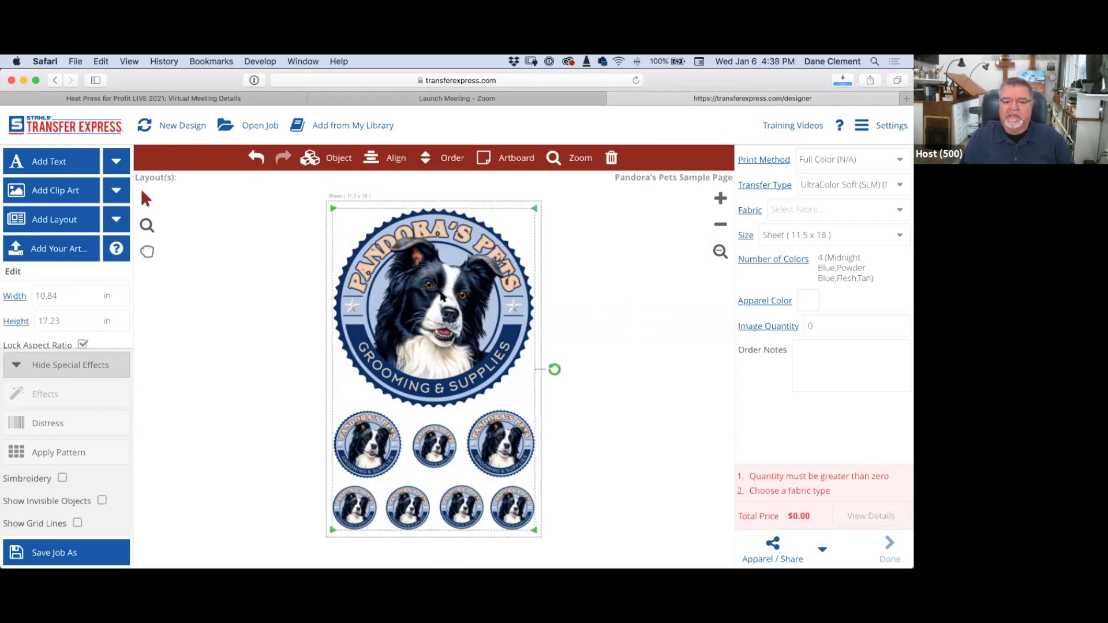
click(338, 158)
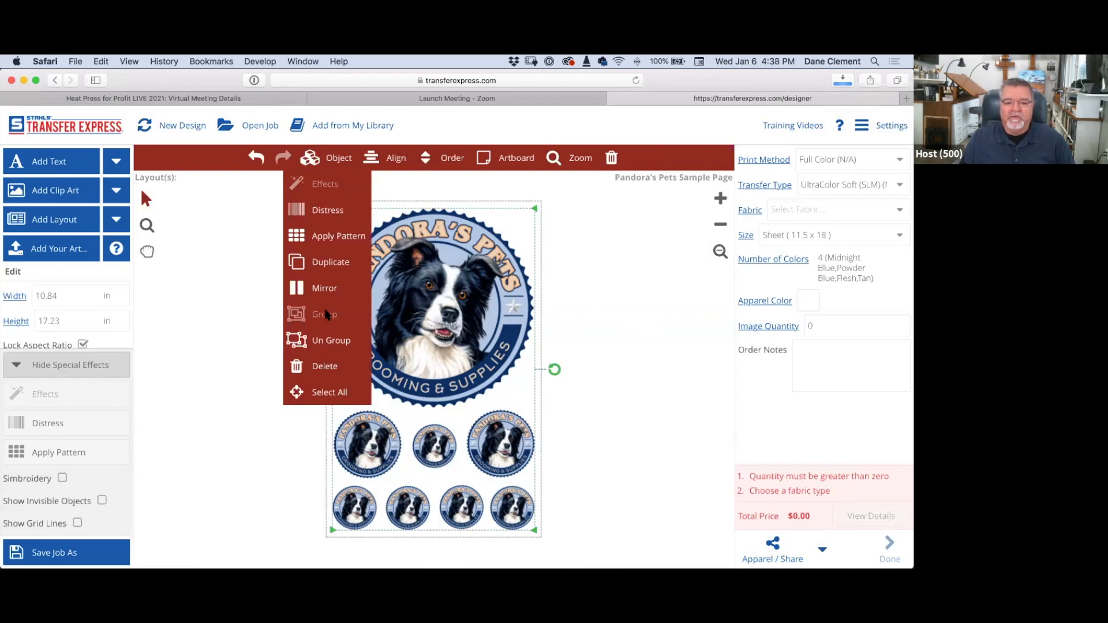
click(325, 342)
click(558, 295)
click(452, 296)
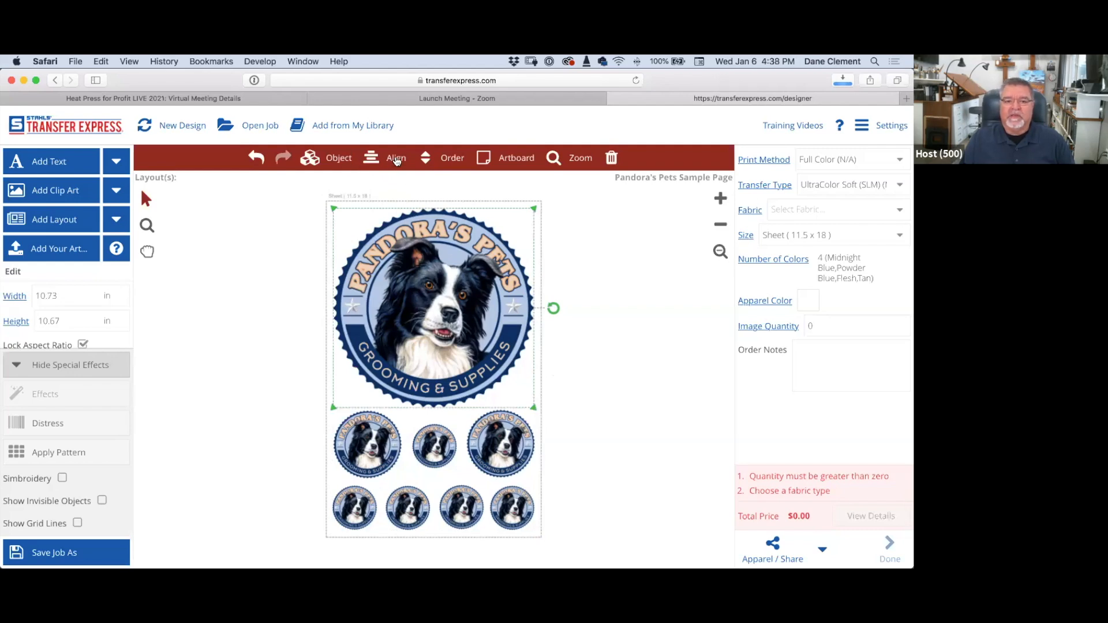
click(338, 158)
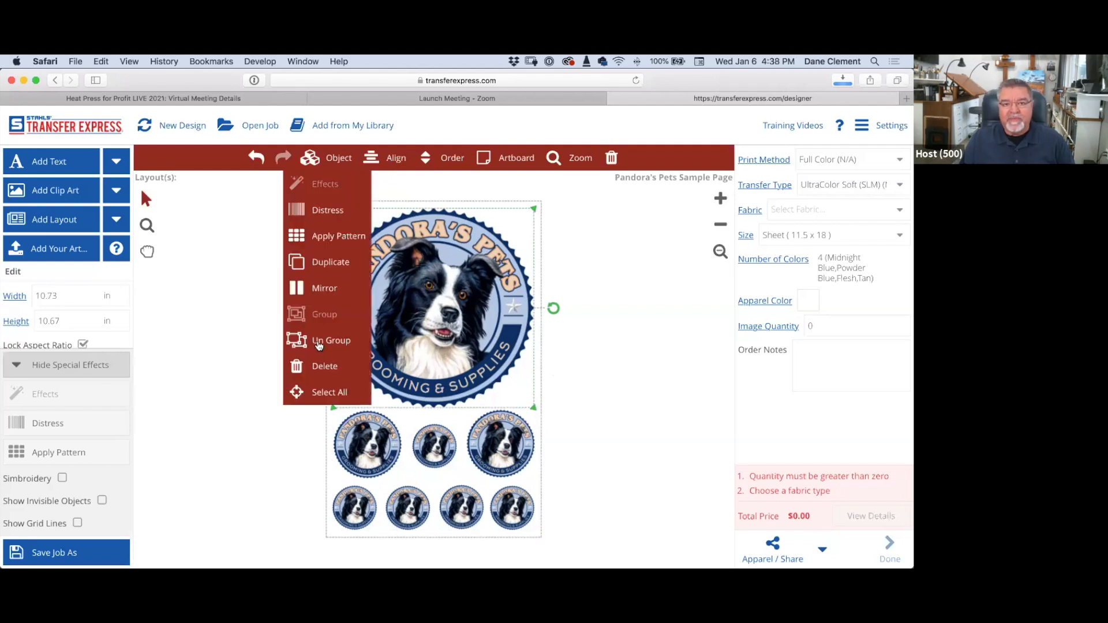
click(318, 342)
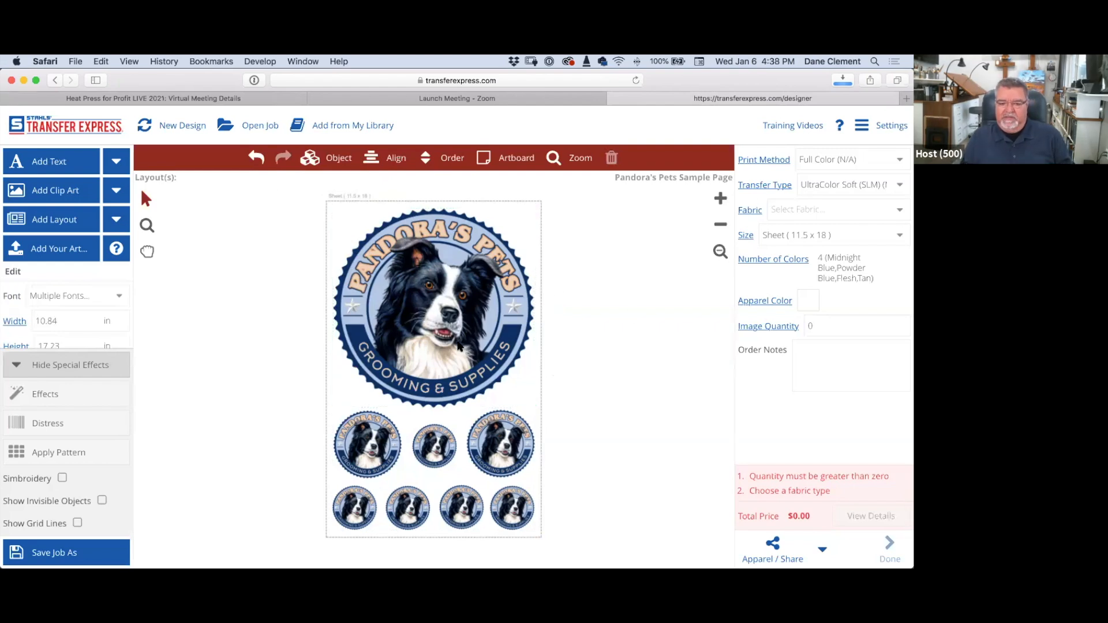
Step: Move the GROOMING & SUPPLIES text and the curved navy band out of the large badge onto the empty area beside it
click(720, 199)
click(720, 199)
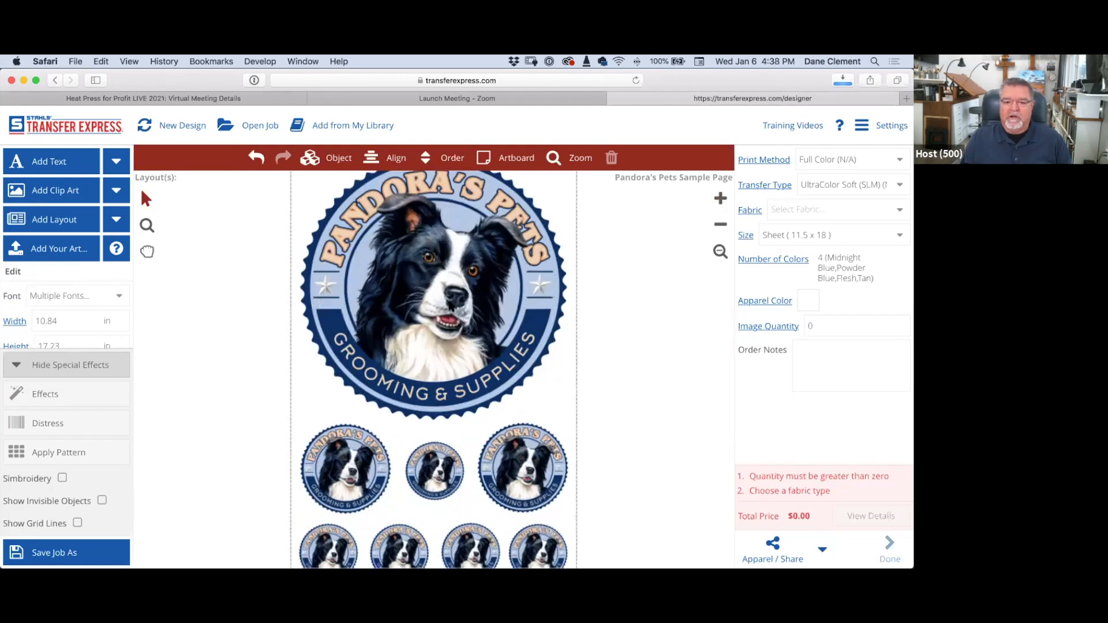
click(147, 251)
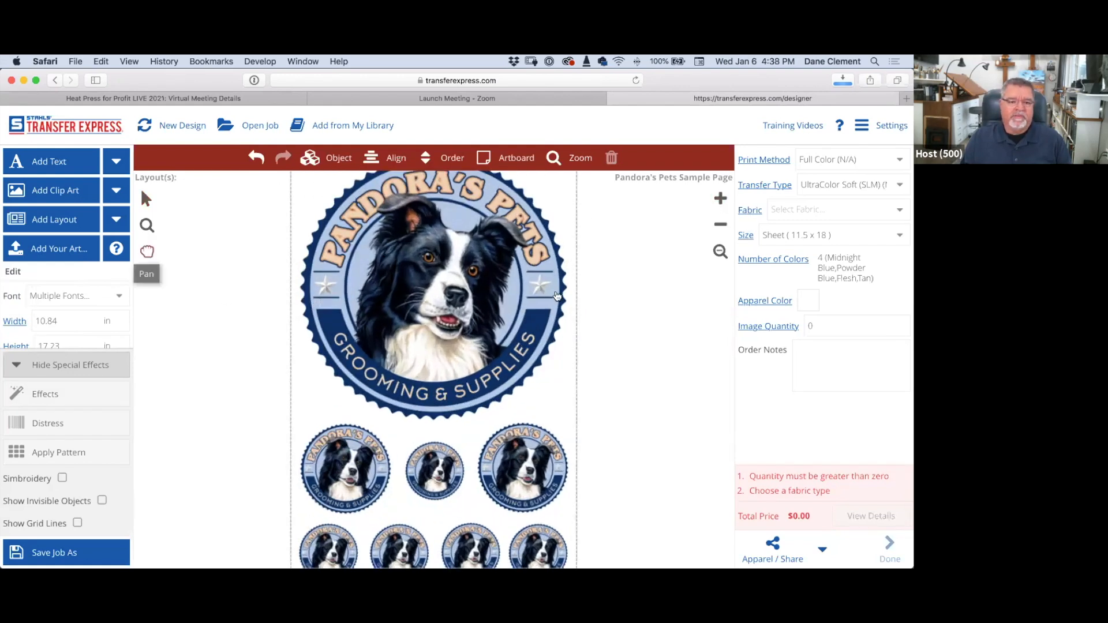
drag(467, 295, 396, 335)
click(147, 200)
click(394, 436)
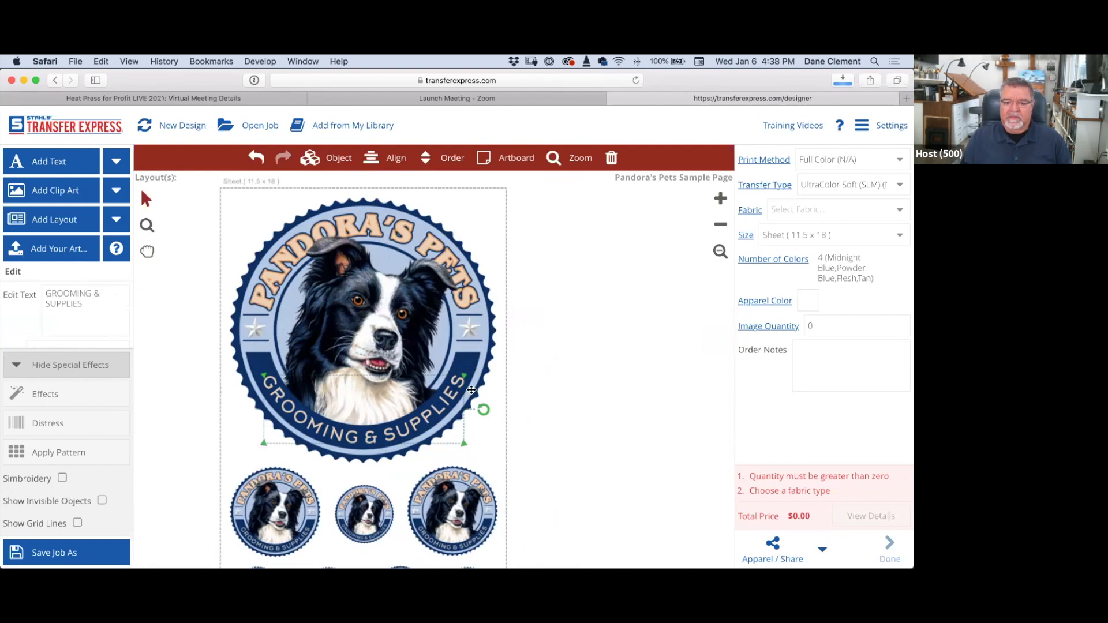
drag(444, 409, 661, 405)
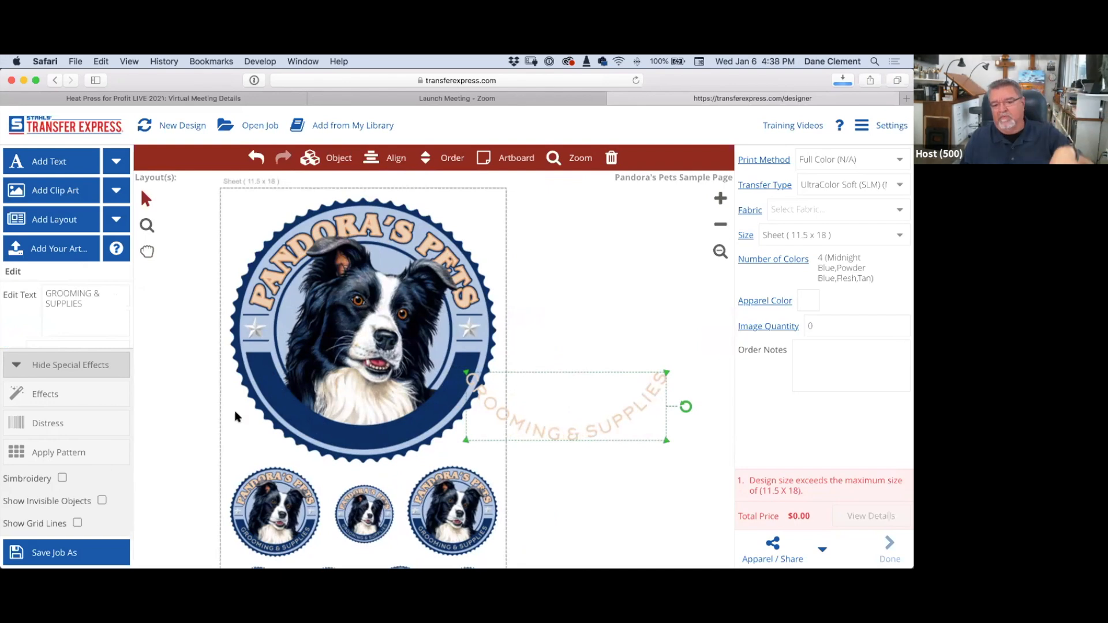
click(271, 382)
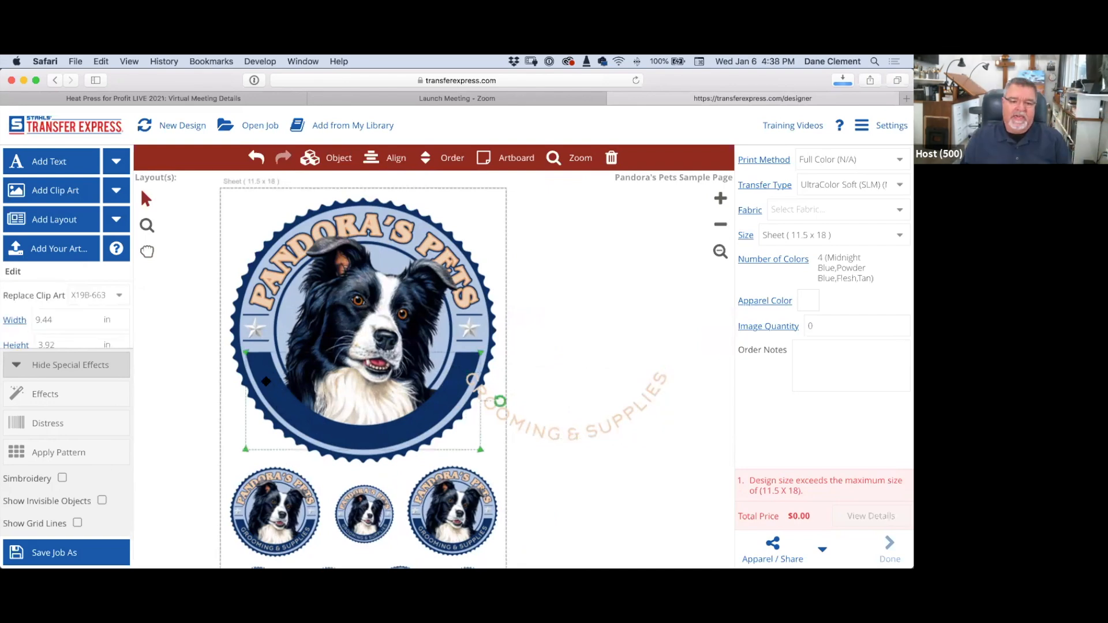
drag(264, 378, 490, 348)
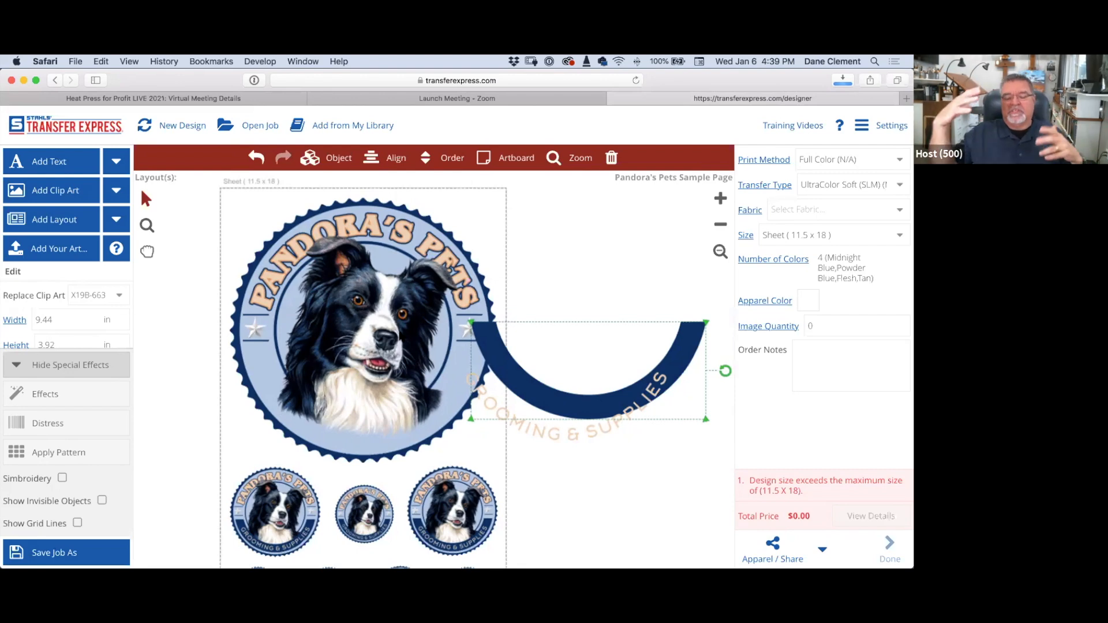
Step: Move the navy band and the GROOMING & SUPPLIES text back into place on the large badge and deselect
drag(499, 365, 274, 400)
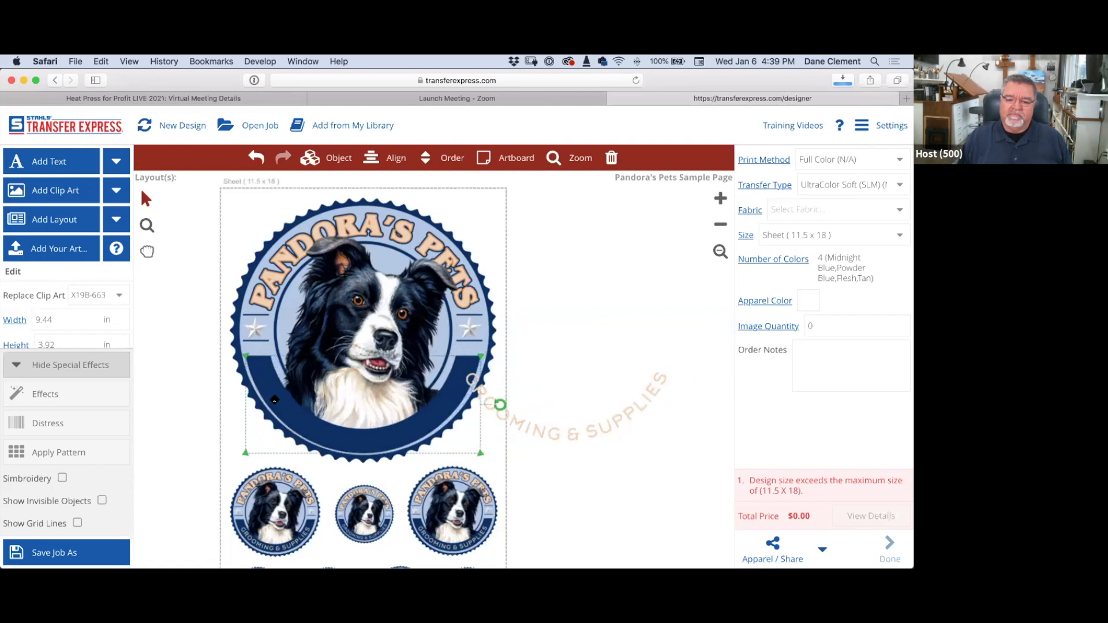
drag(573, 434, 371, 443)
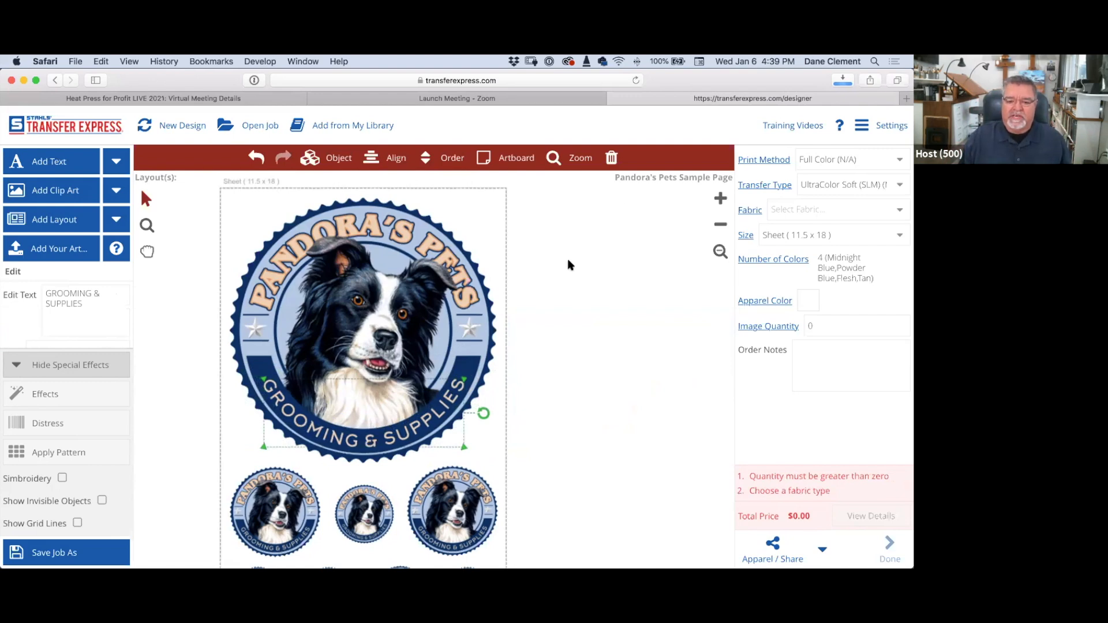
click(543, 321)
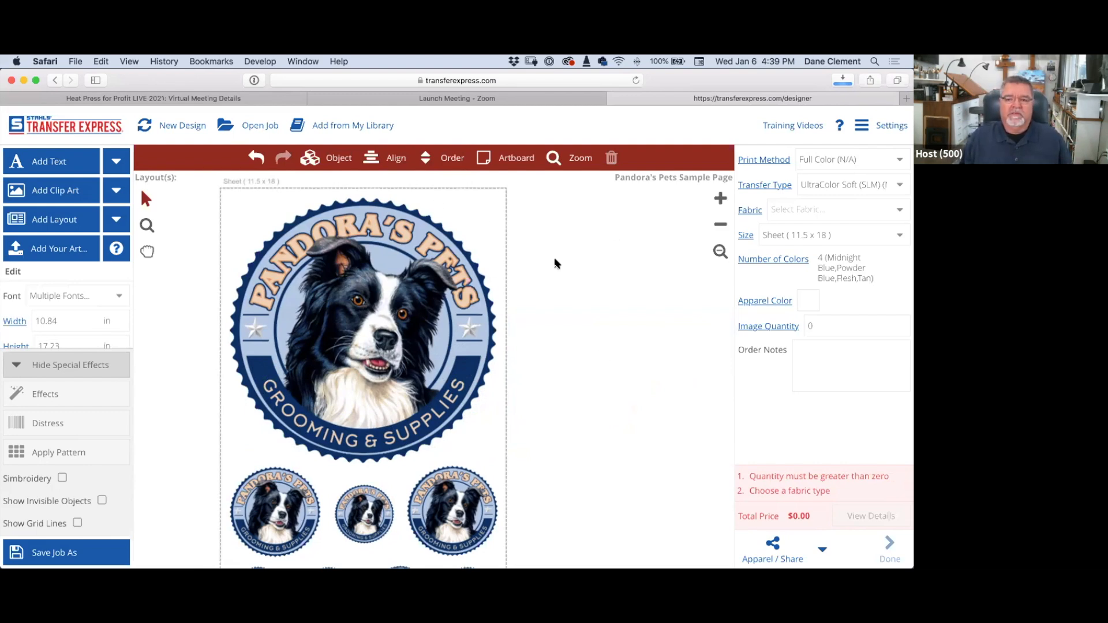
Step: Open the saved Big Fin Sample Page layout and add the text FISH beside the lower half of its artboard
click(260, 127)
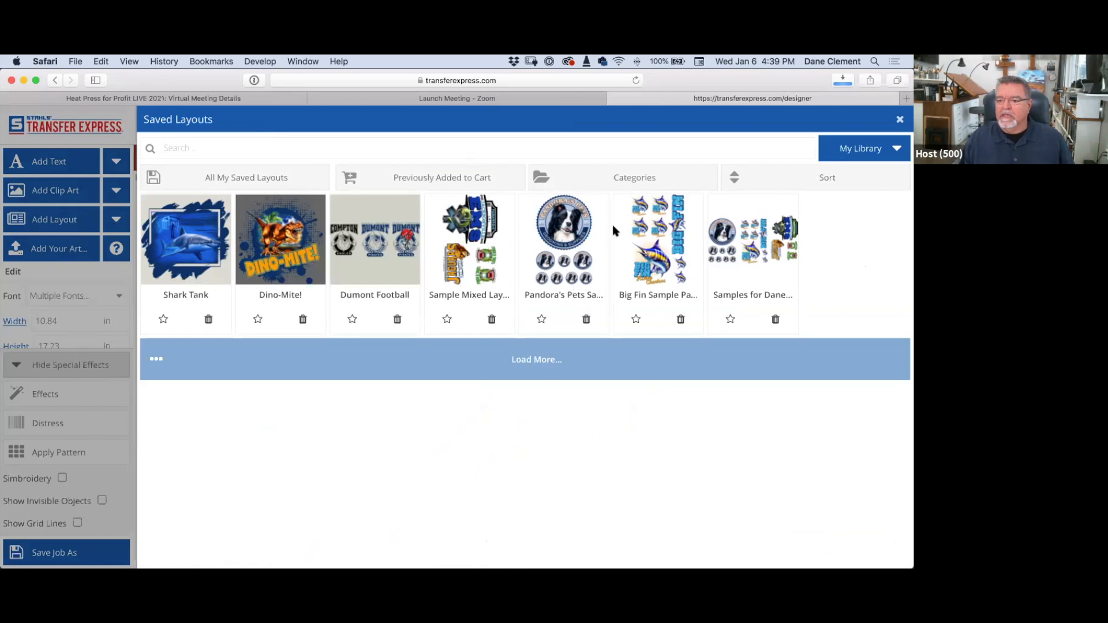
click(651, 252)
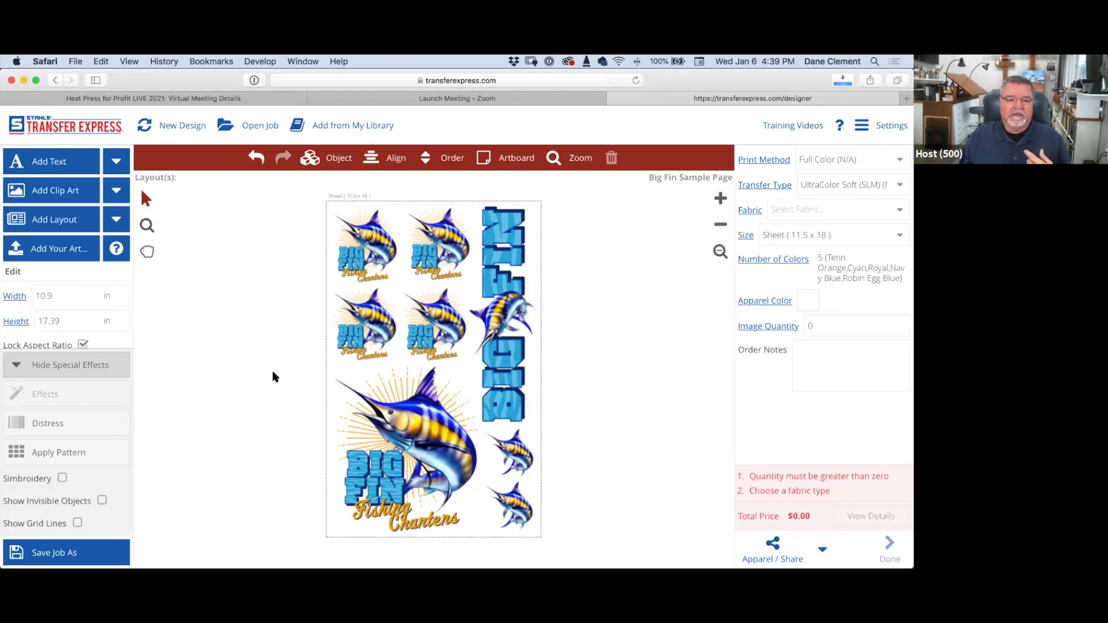
click(52, 166)
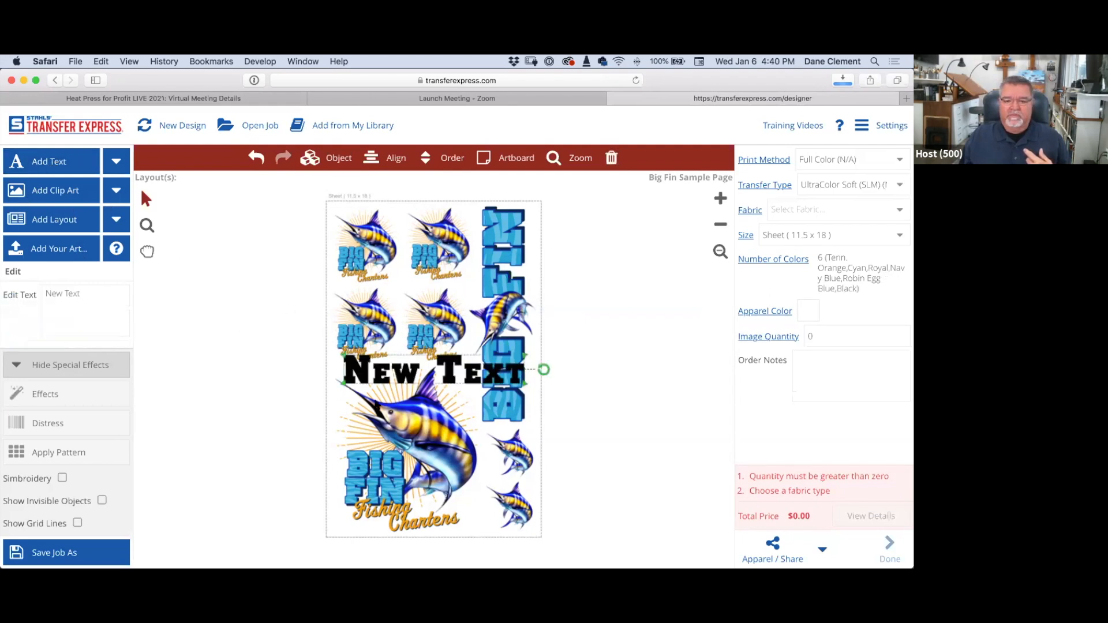
drag(404, 384, 219, 408)
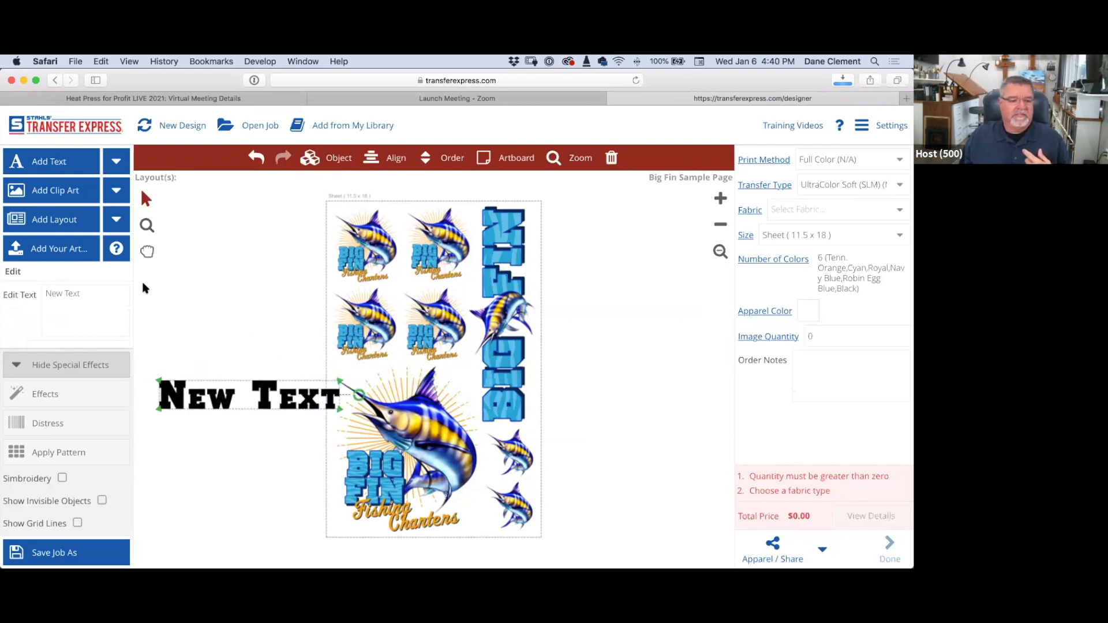
triple_click(89, 295)
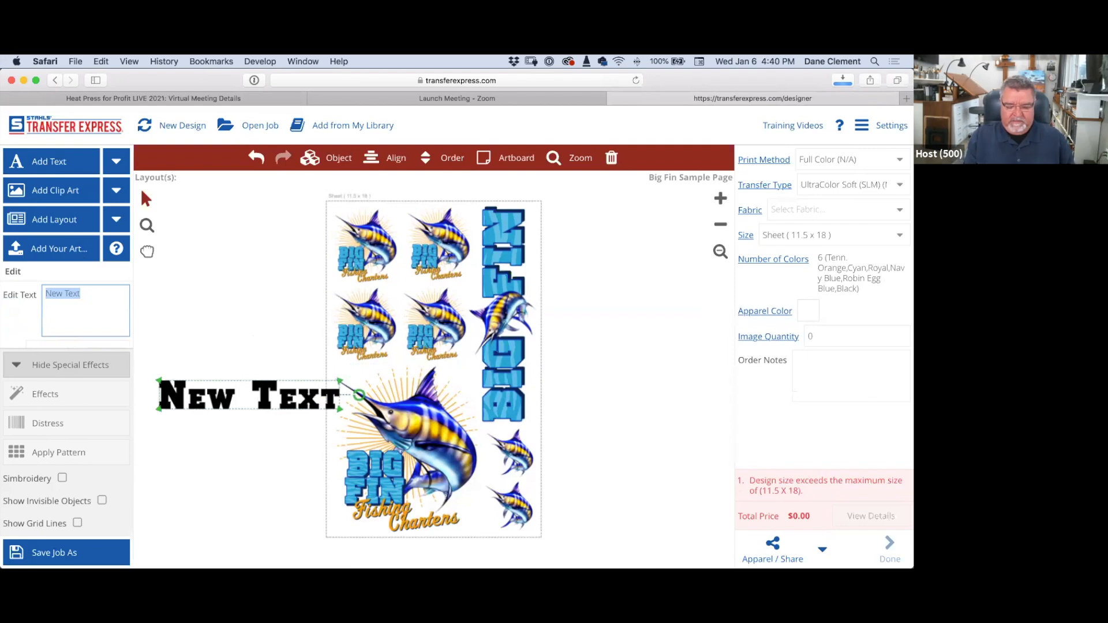
text(FISH)
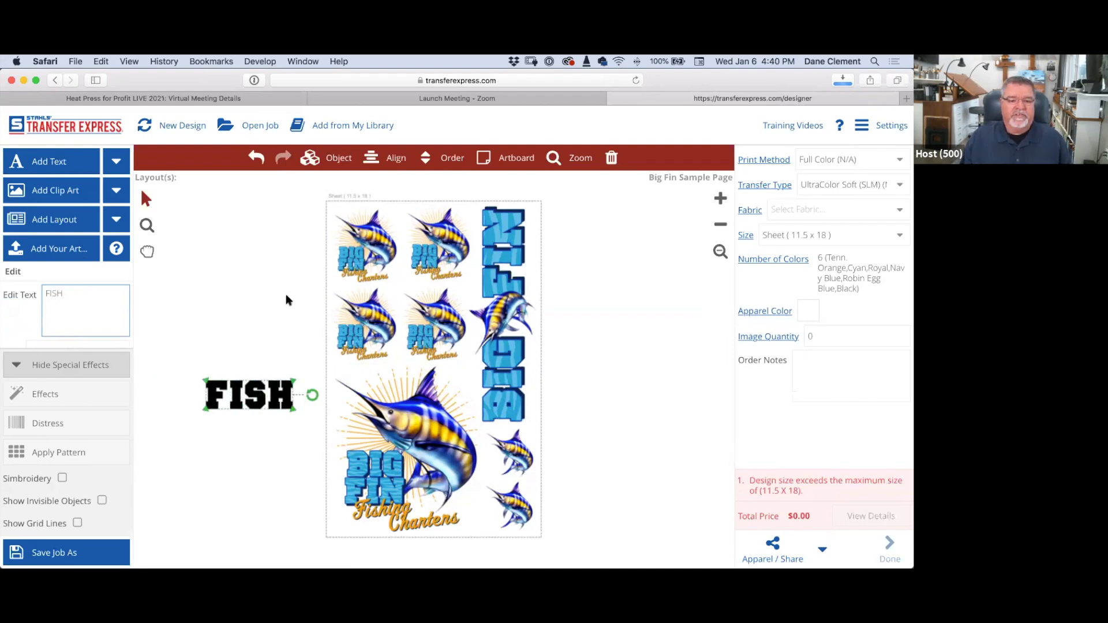
Step: Enlarge the FISH text proportionally until it overlaps the large marlin artwork
click(286, 296)
click(257, 385)
drag(206, 384, 173, 297)
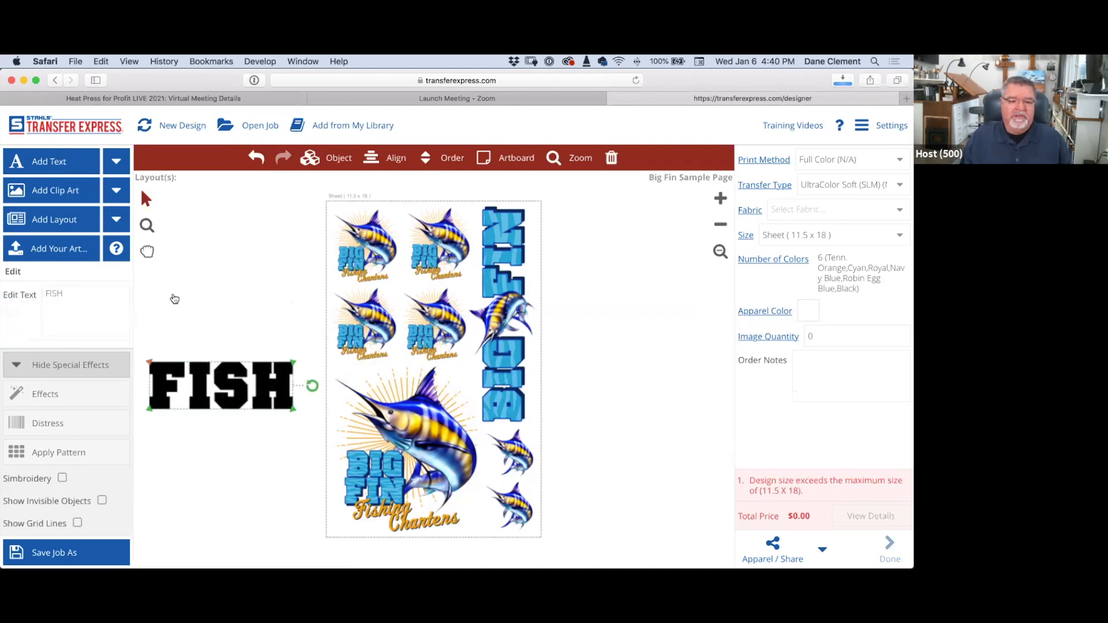
drag(292, 362, 397, 277)
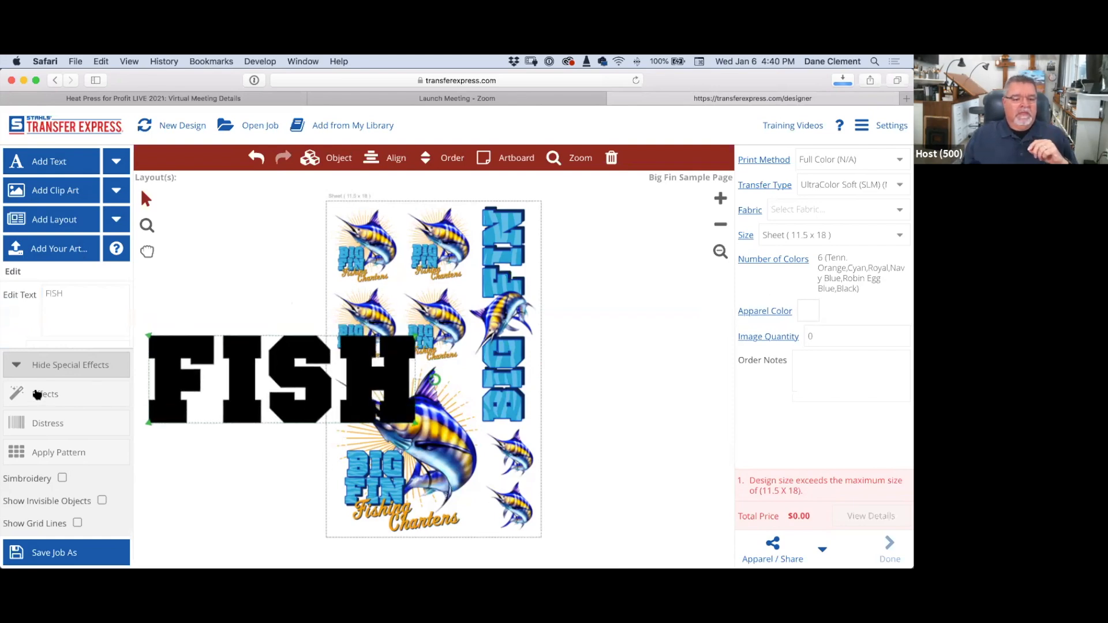
Step: Apply the Tiger Stripes pattern to the FISH text and move it up over the second row of small marlin designs
click(54, 456)
scroll(108, 364, down, 10)
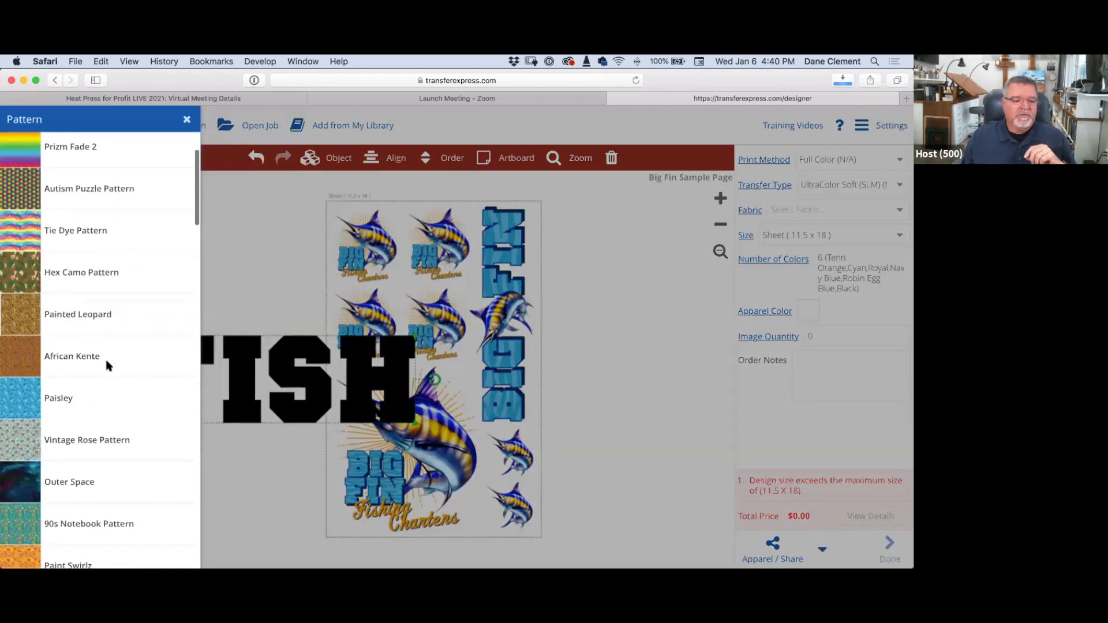
scroll(71, 423, down, 15)
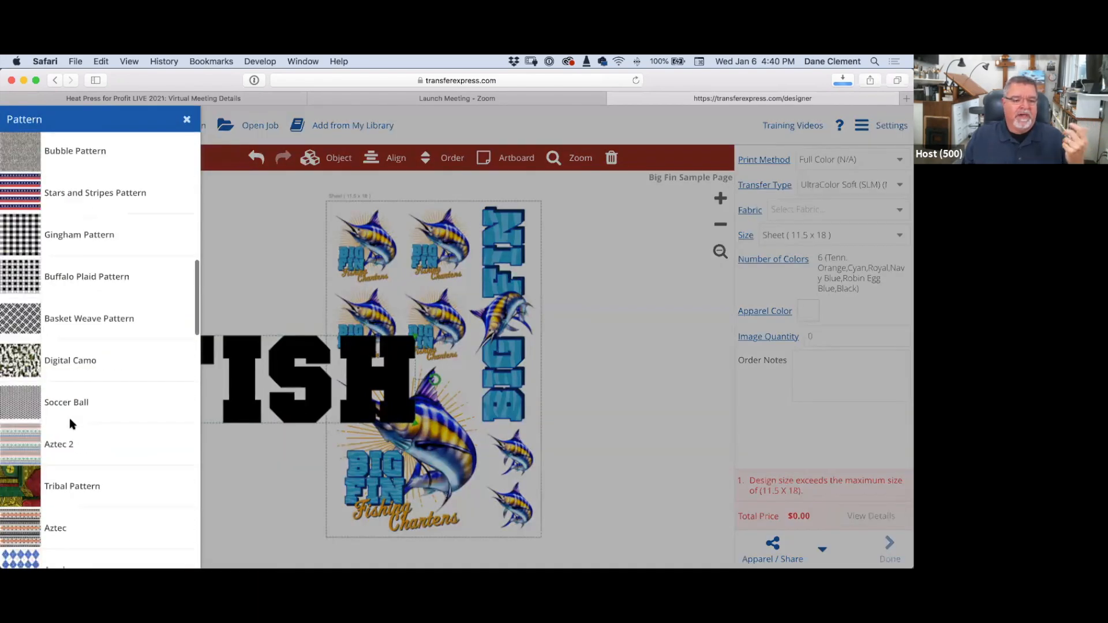
scroll(70, 420, down, 4)
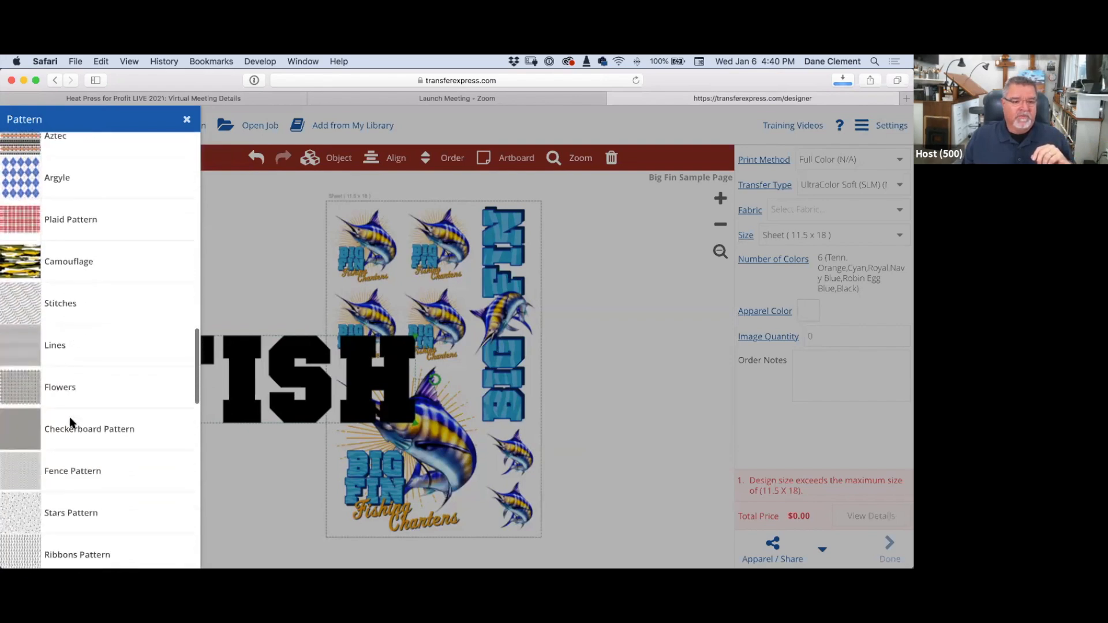
scroll(85, 350, down, 10)
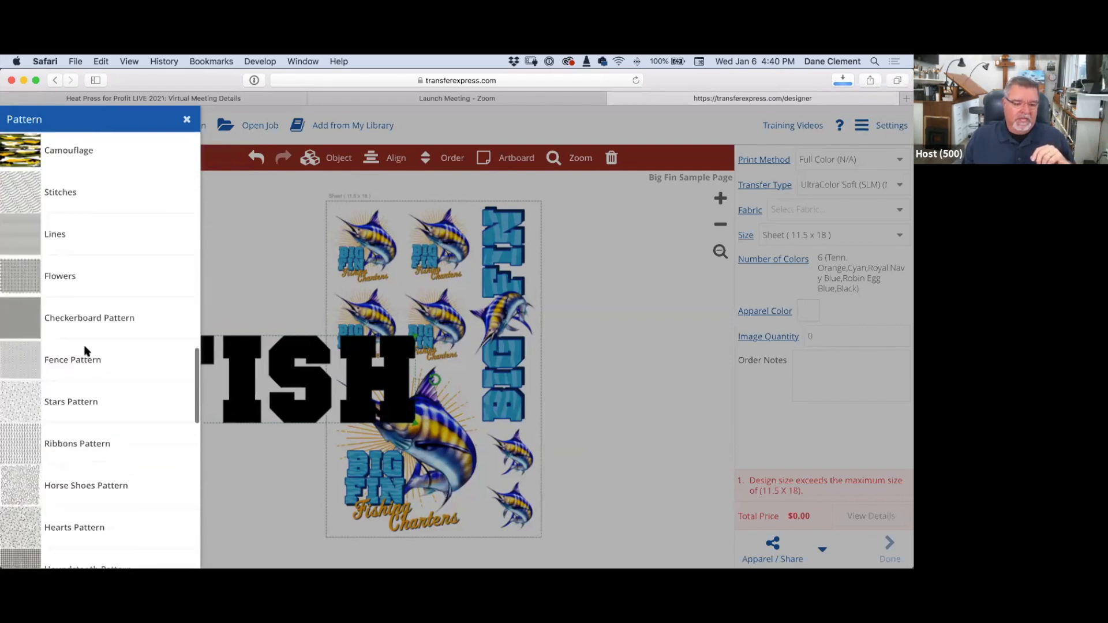
scroll(87, 347, down, 3)
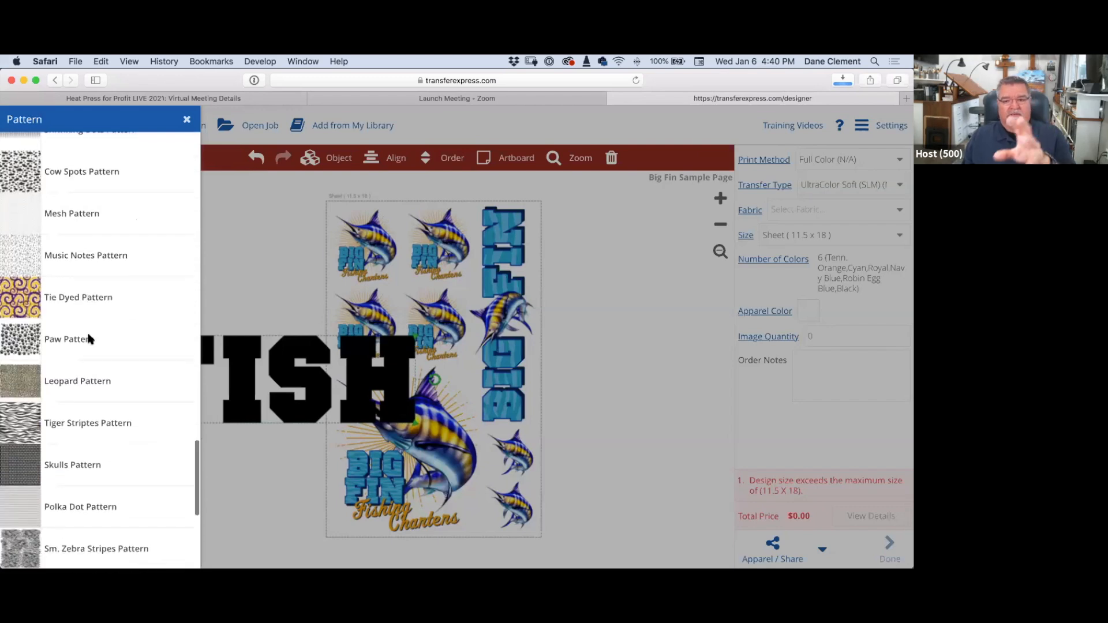
scroll(85, 421, down, 3)
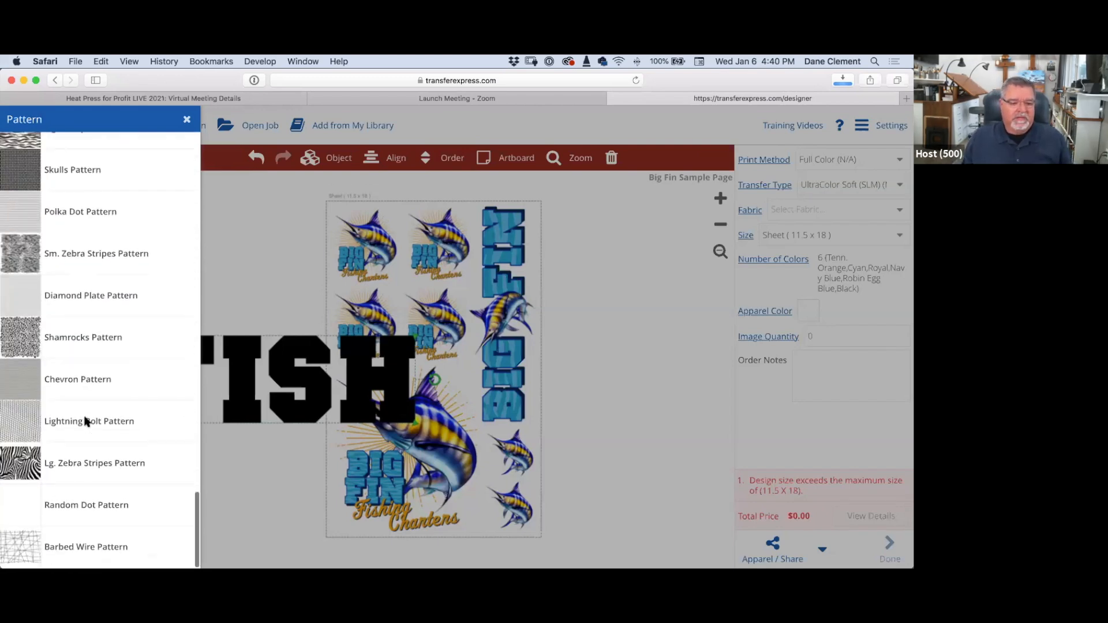
scroll(94, 329, up, 2)
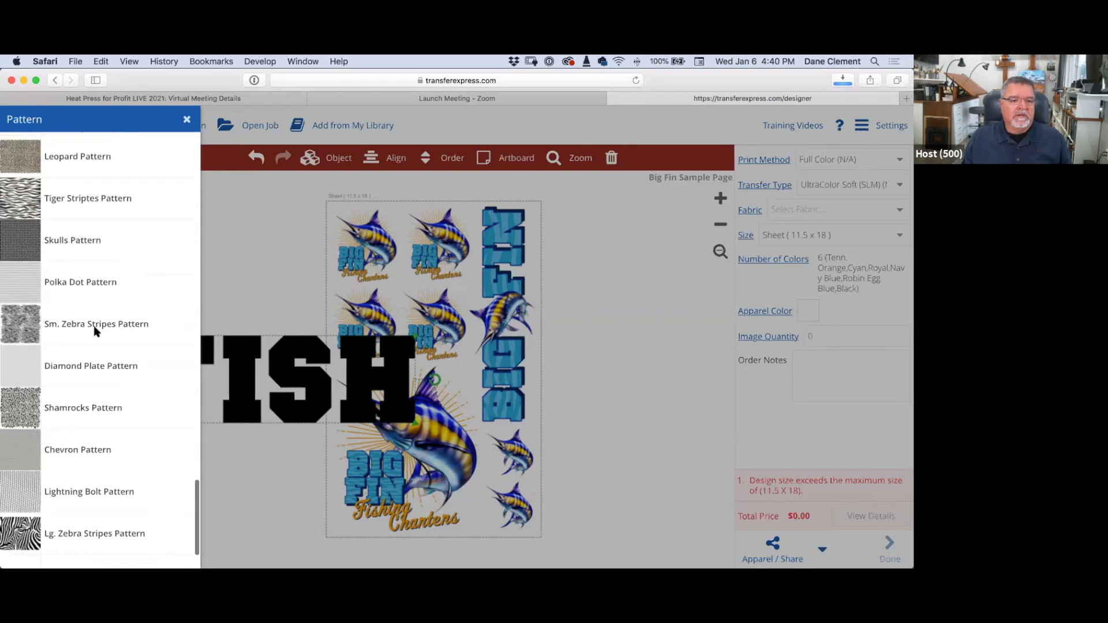
click(54, 199)
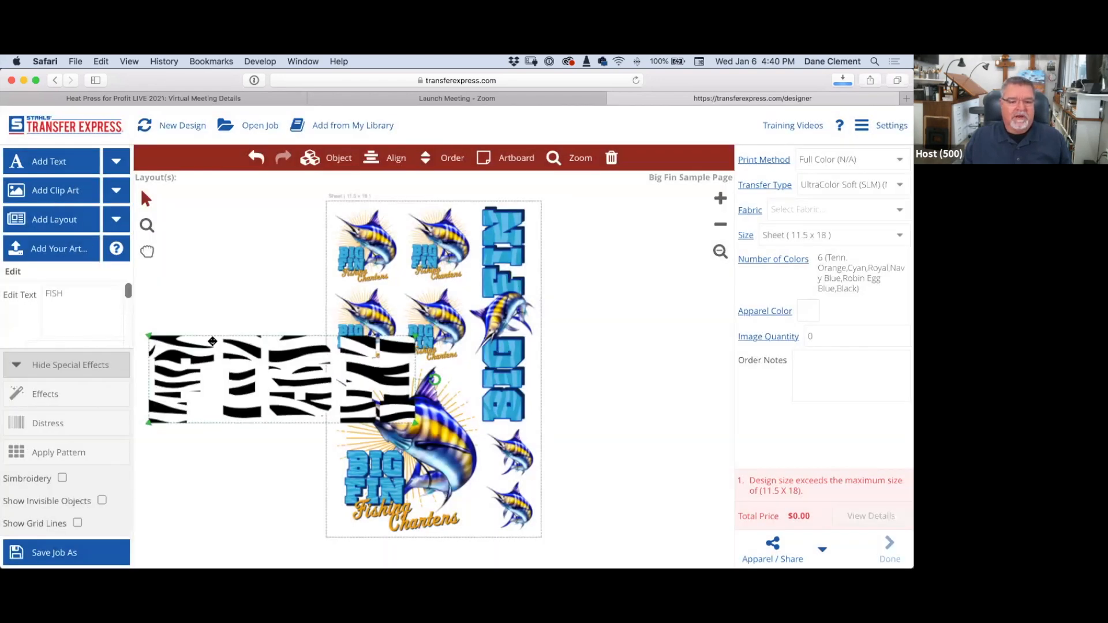
drag(236, 329, 231, 333)
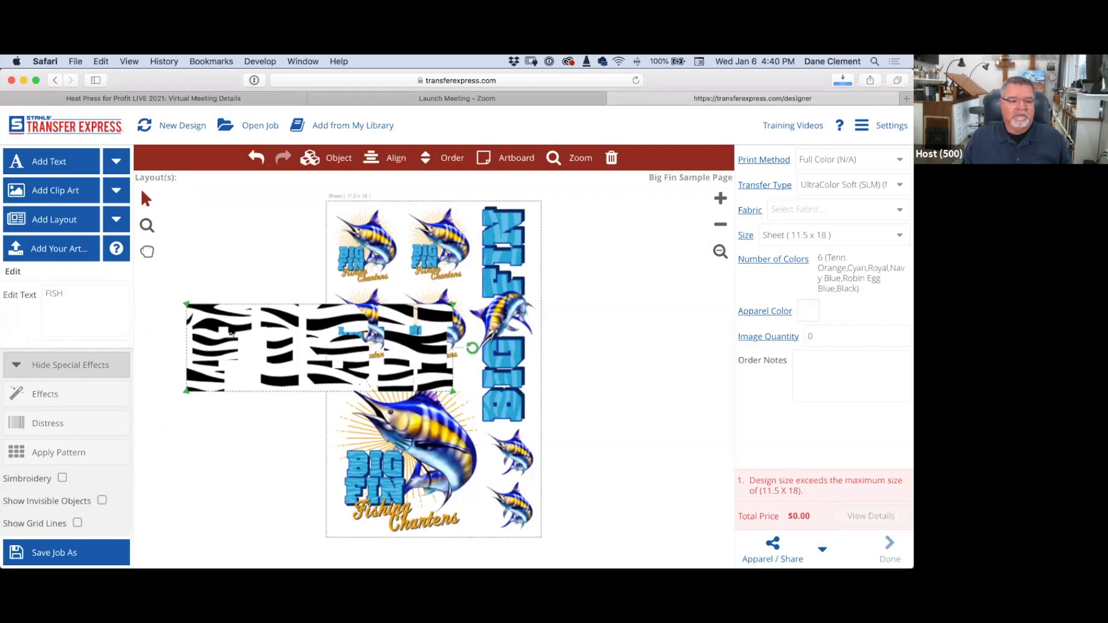
Step: Recolor the FISH text's black stripes Robin Egg Blue and fill the transparent areas between them with Cyan
click(17, 367)
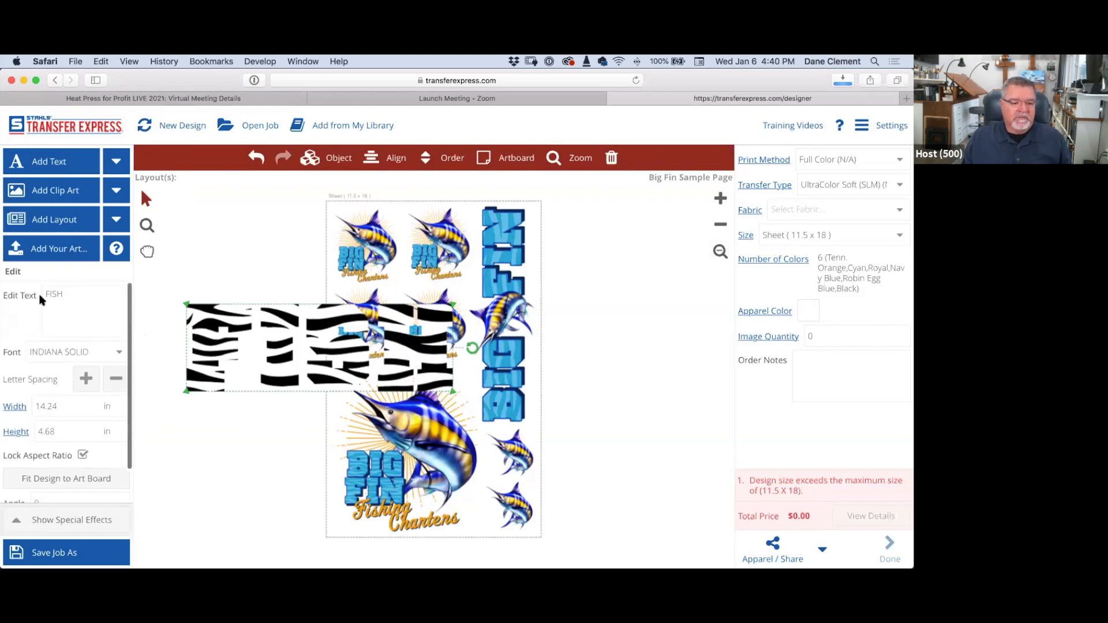
scroll(32, 450, down, 2)
click(48, 493)
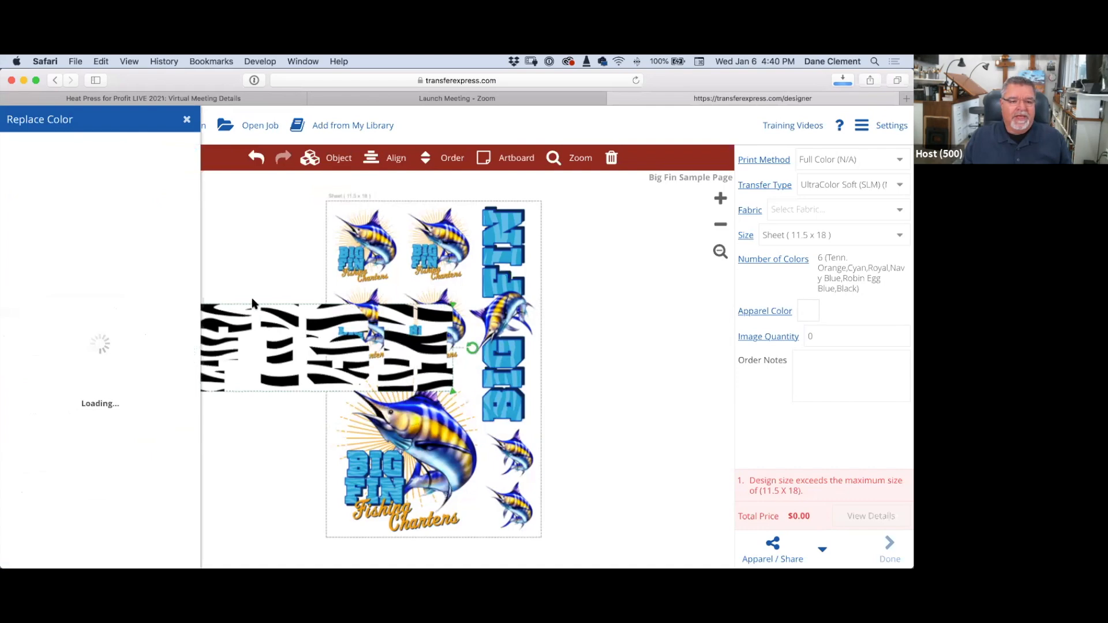
click(33, 279)
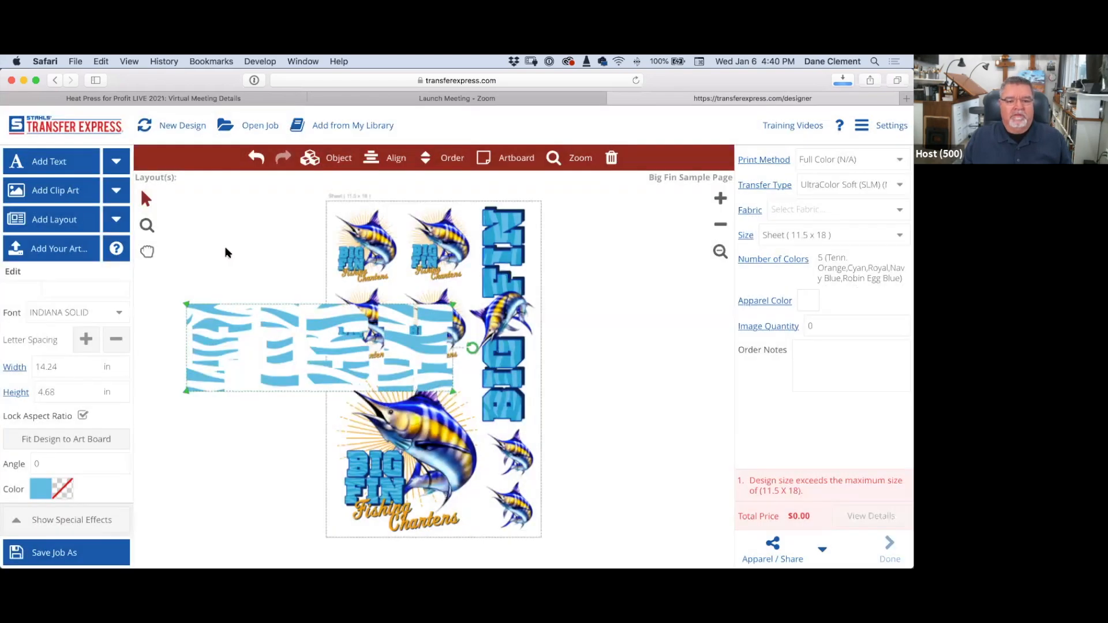
click(64, 494)
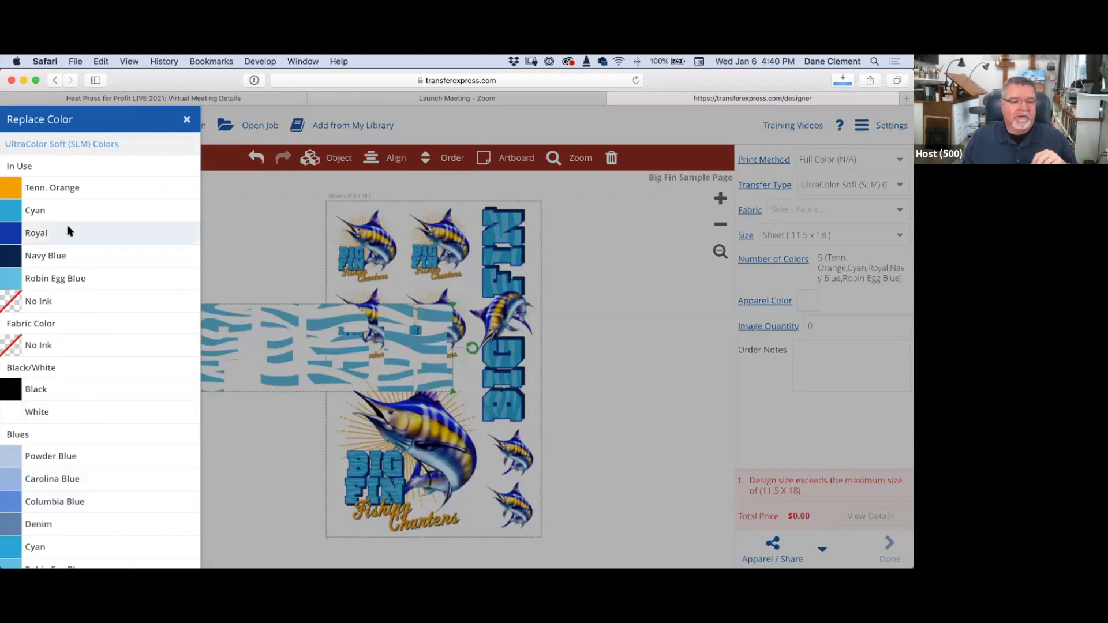
click(43, 212)
click(299, 370)
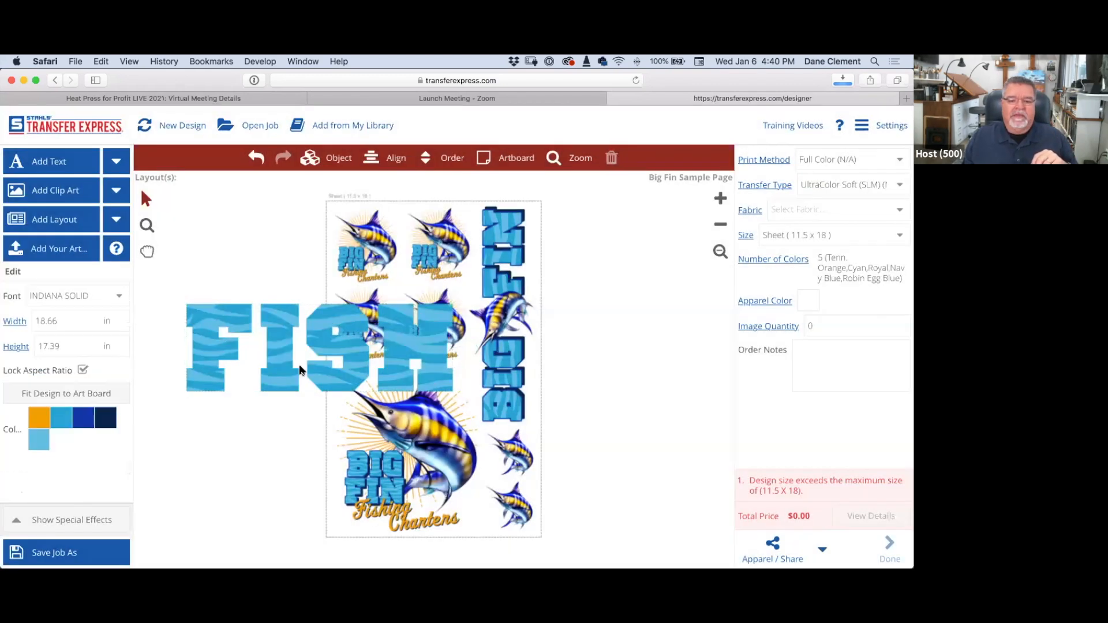
Step: Delete the FISH text and open the saved layout combining the dog badge, marlin and EMS sample pages
drag(254, 434, 237, 438)
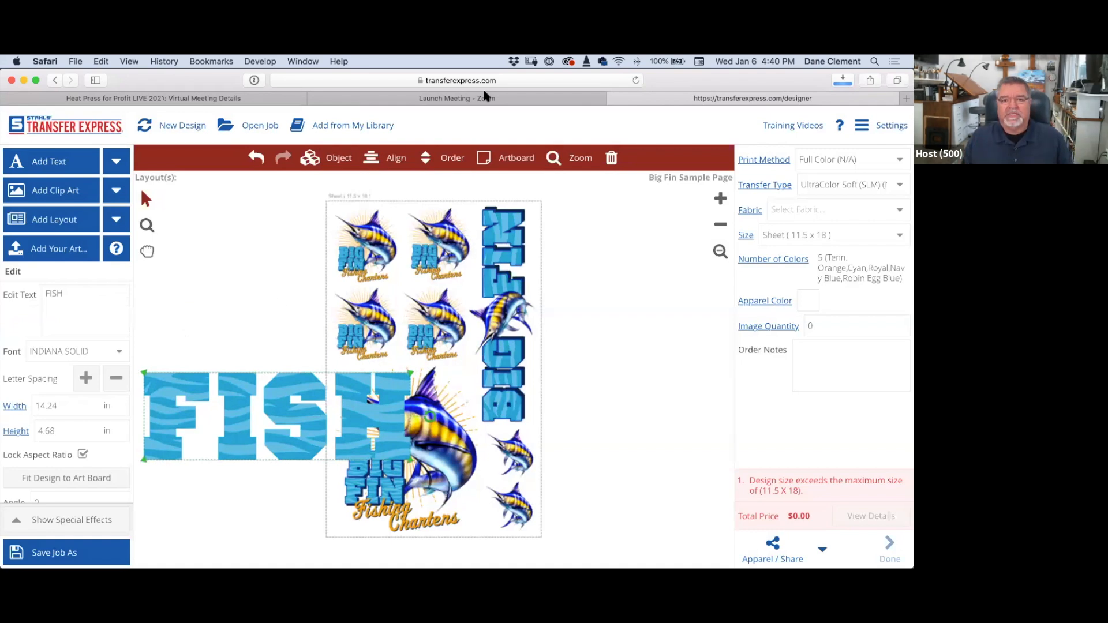
click(611, 158)
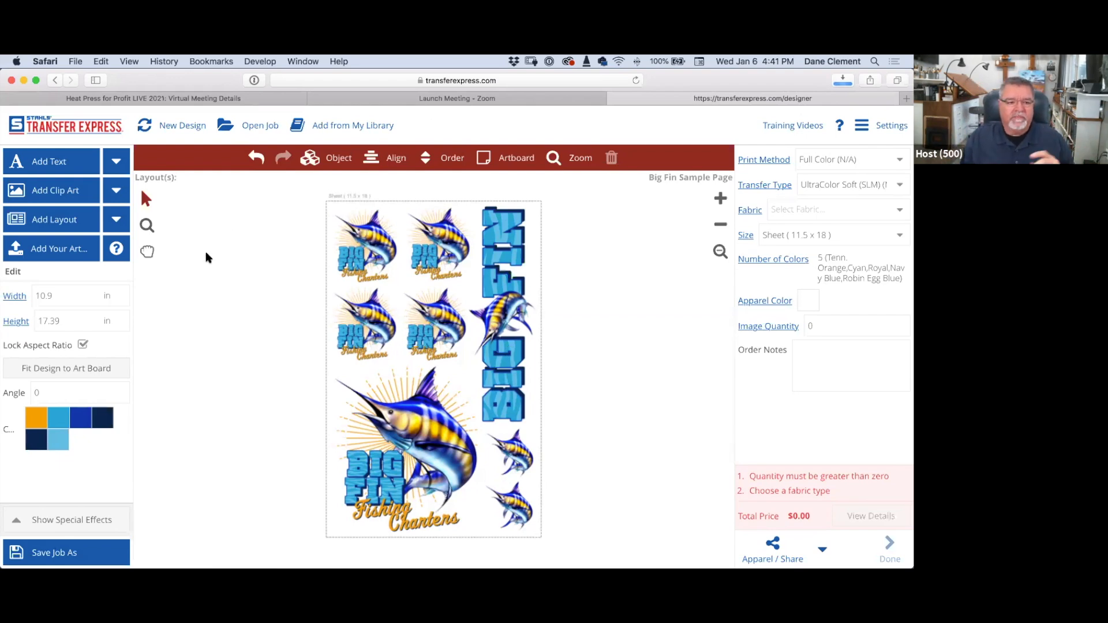
click(257, 127)
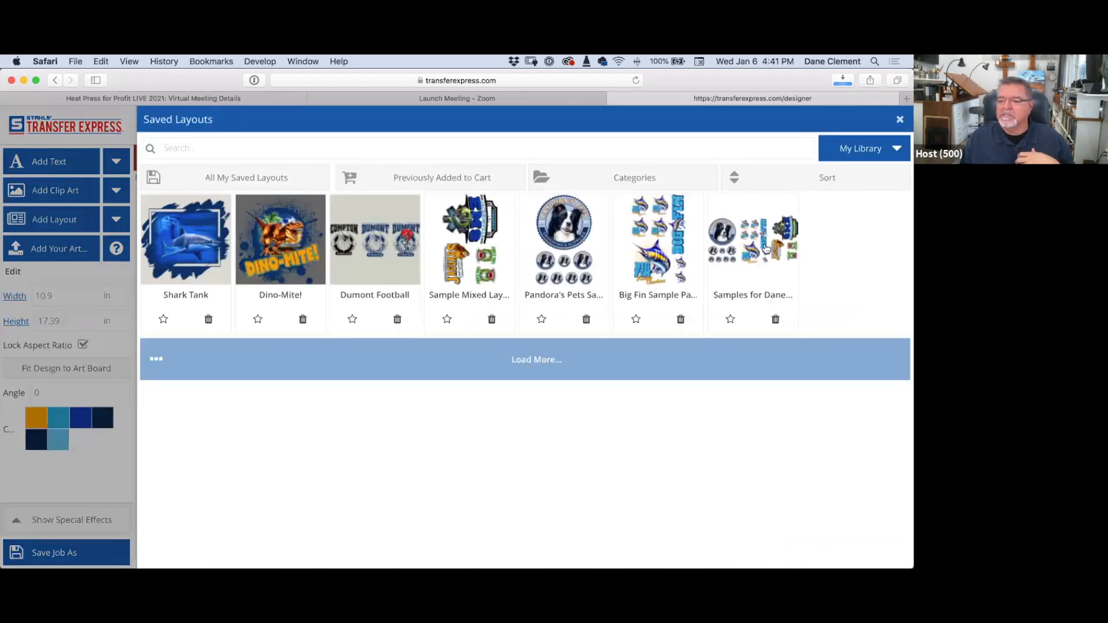
click(766, 248)
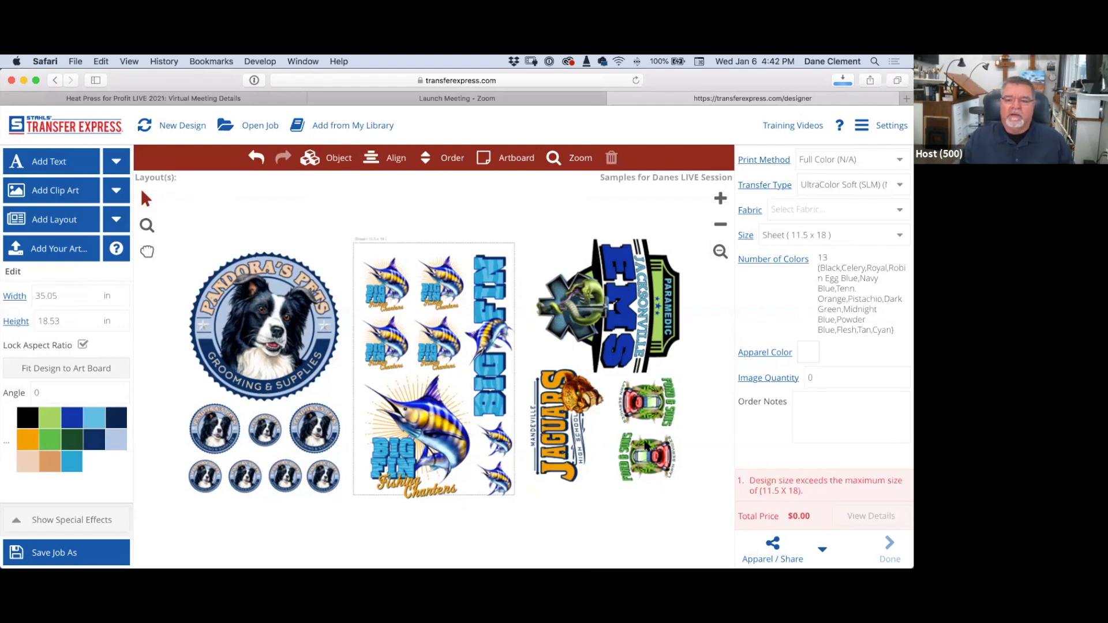
Step: Open the saved Dumont Football layout and ungroup the black COMPTON EAGLES design
click(245, 127)
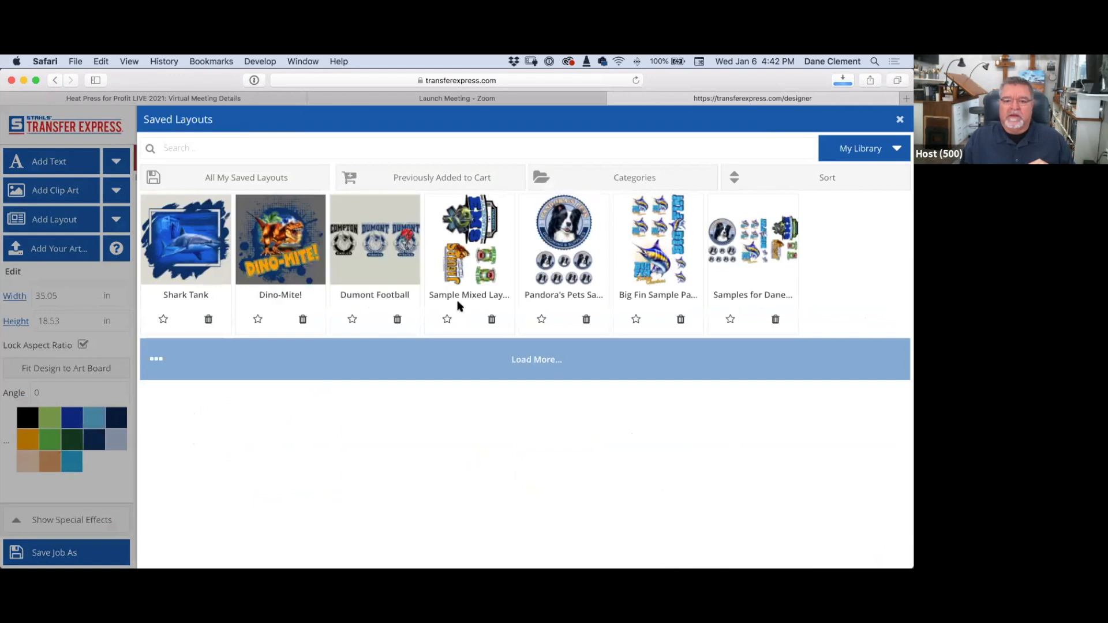
click(381, 248)
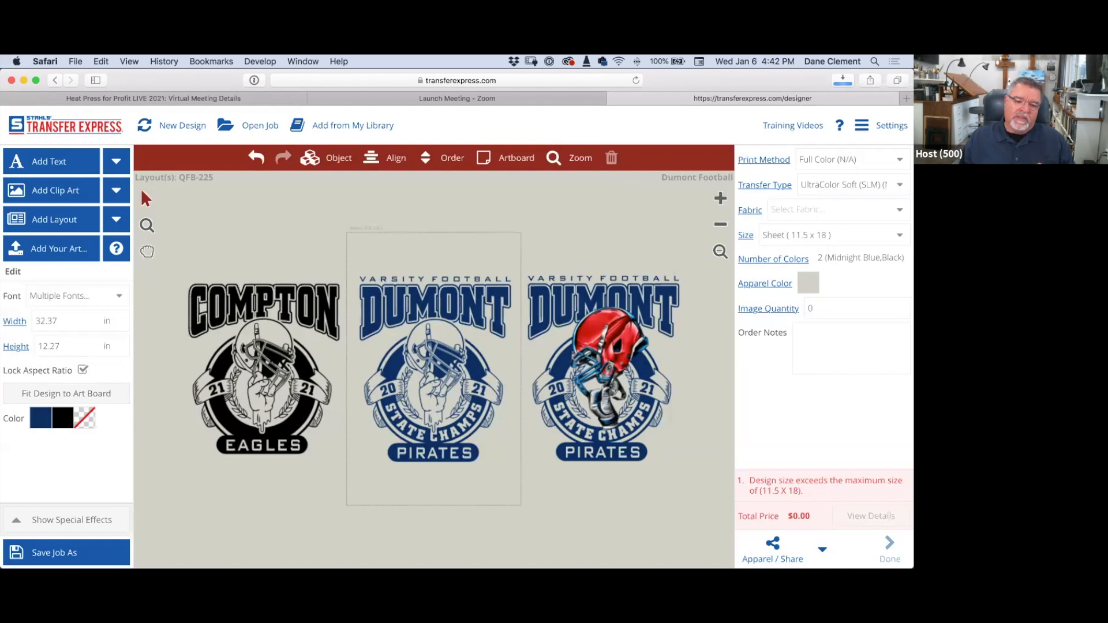
click(720, 199)
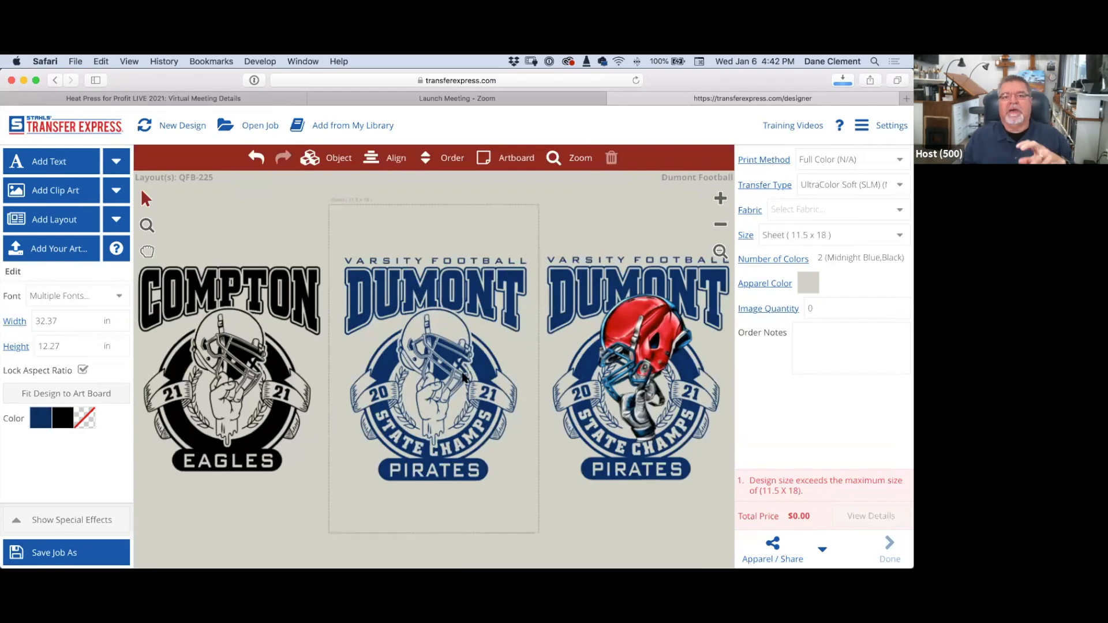
click(195, 320)
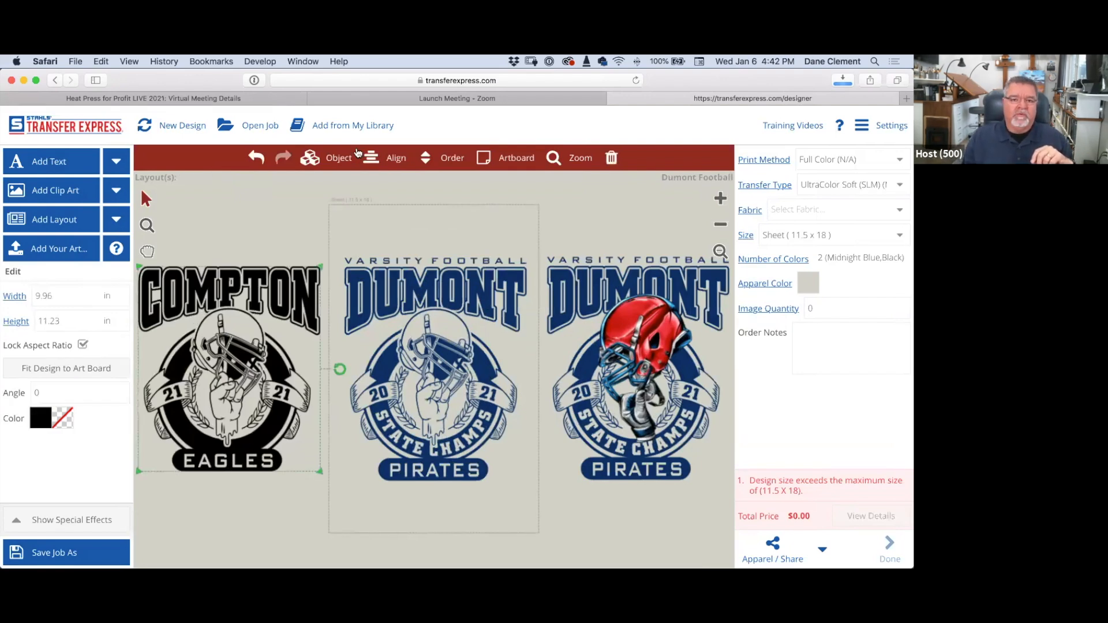
click(339, 158)
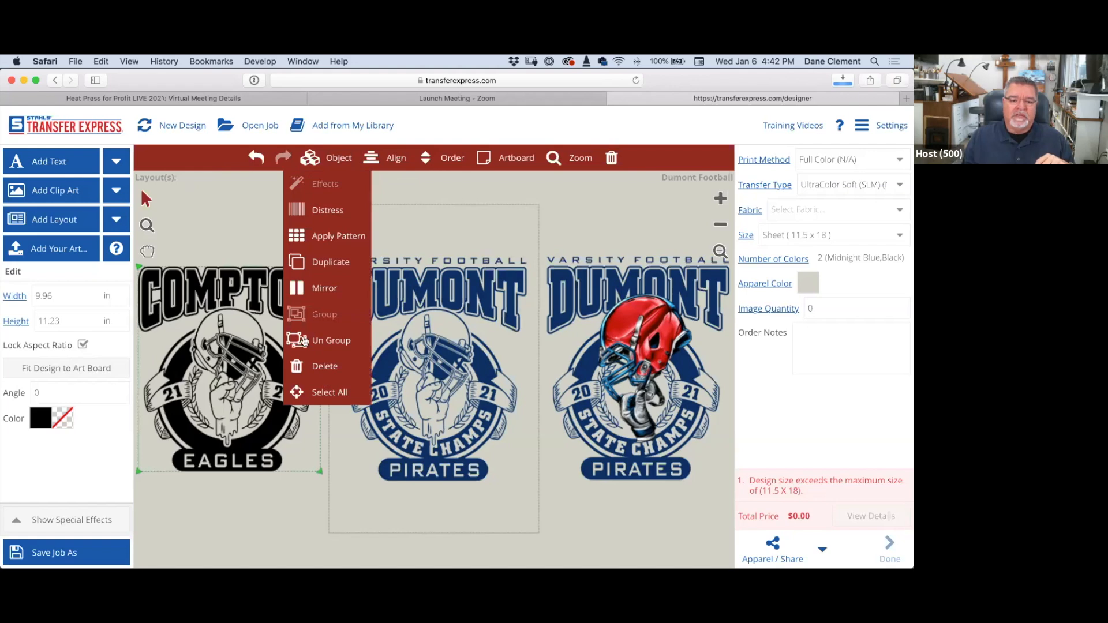
click(300, 342)
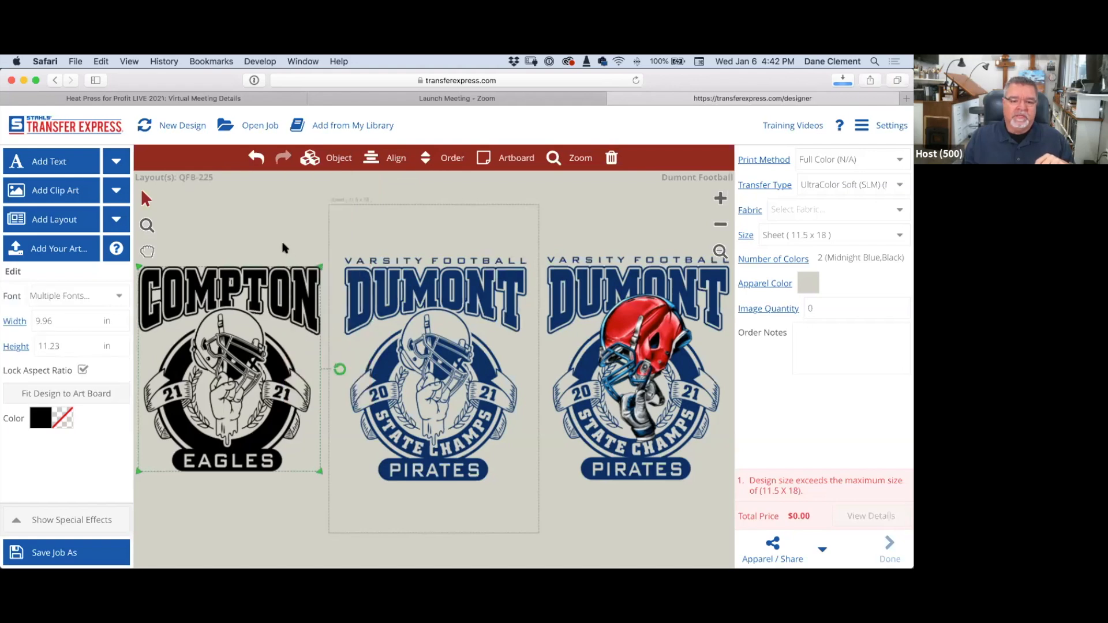
Step: Move the EAGLES text slightly down over the lower edge of its black nameplate
click(239, 465)
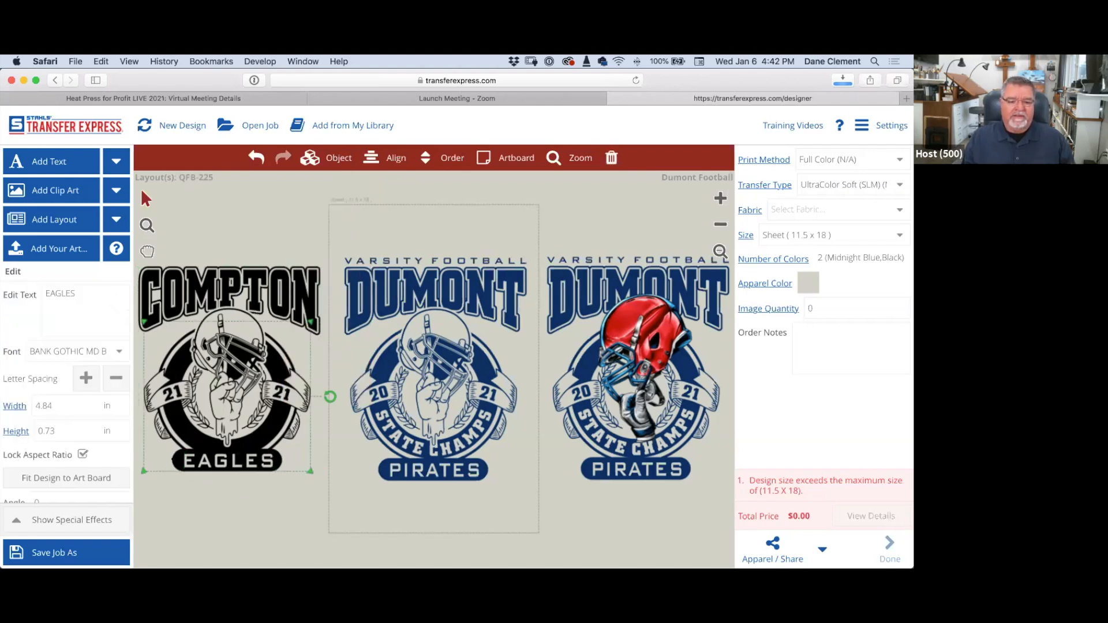
click(175, 460)
click(217, 512)
drag(264, 462, 271, 468)
Step: Ungroup the black helmet emblem and move its nameplate down behind the EAGLES text
click(278, 466)
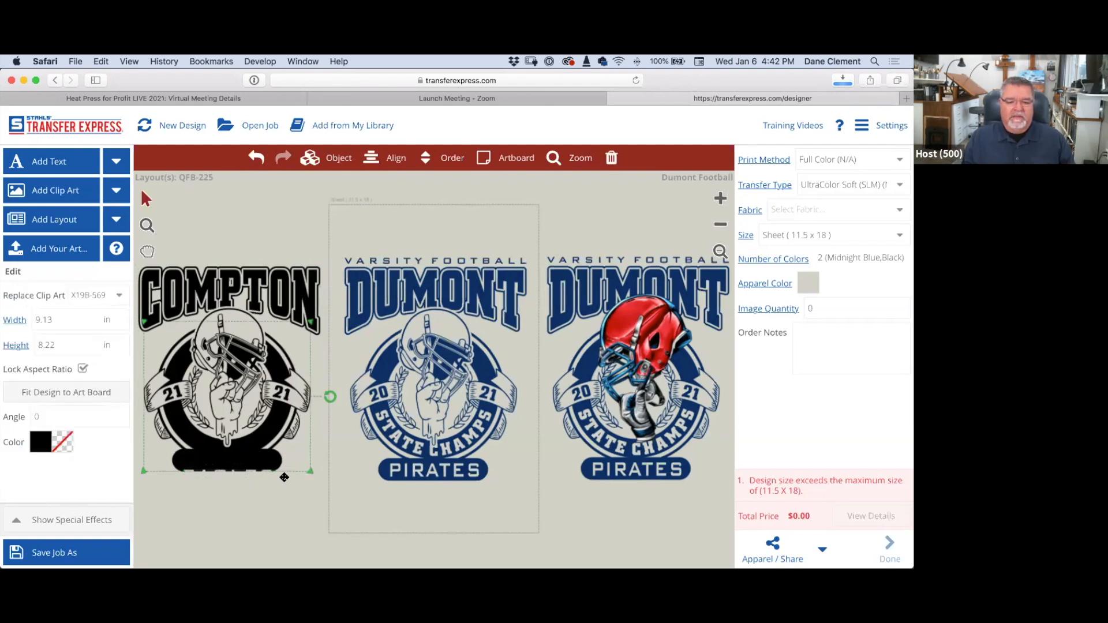
click(342, 165)
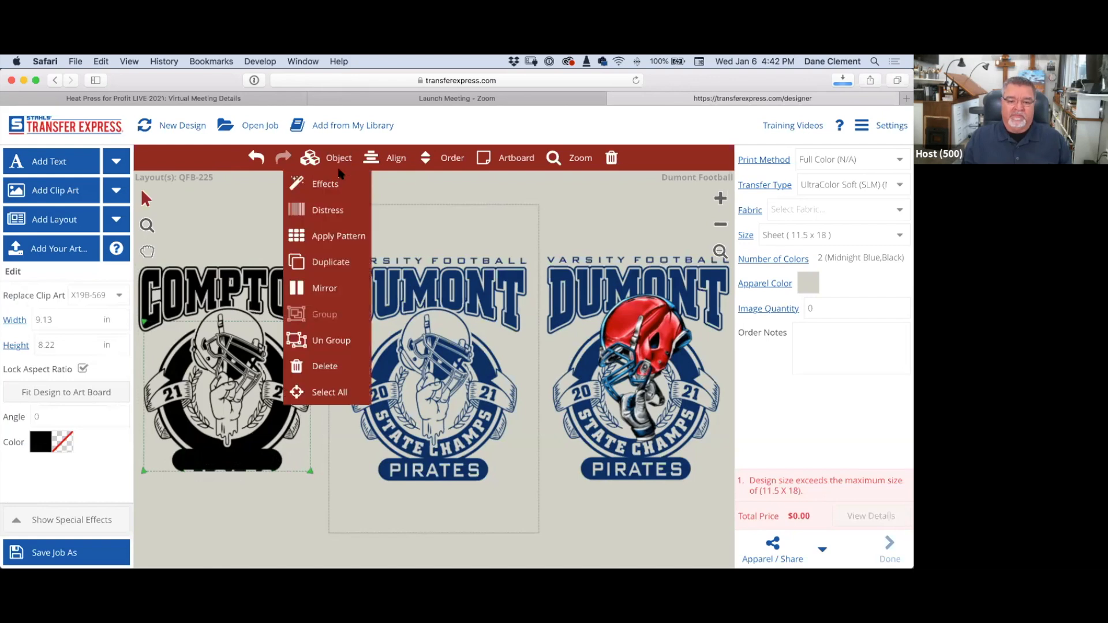
click(321, 342)
click(271, 469)
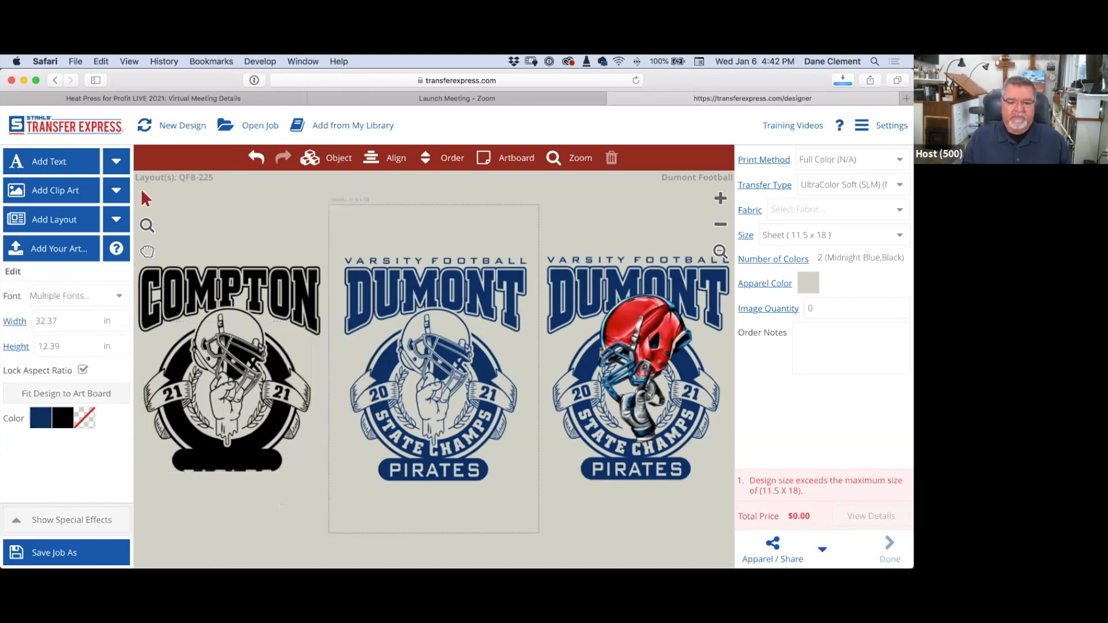
click(249, 469)
drag(248, 472, 247, 485)
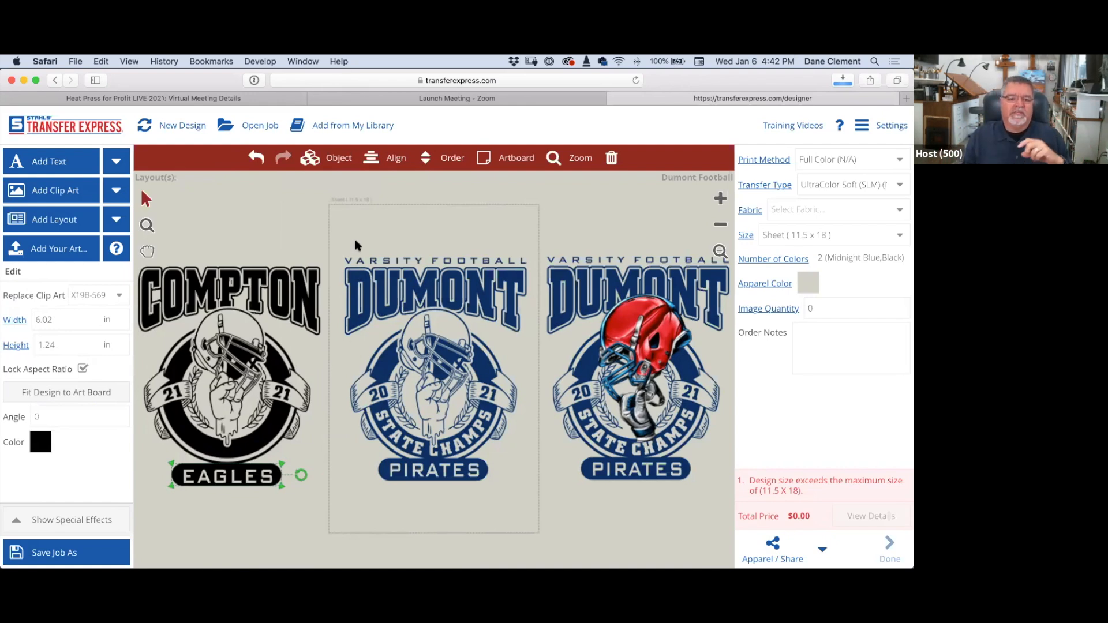
Step: Recolor the black COMPTON text to Columbia Blue
click(246, 296)
click(242, 266)
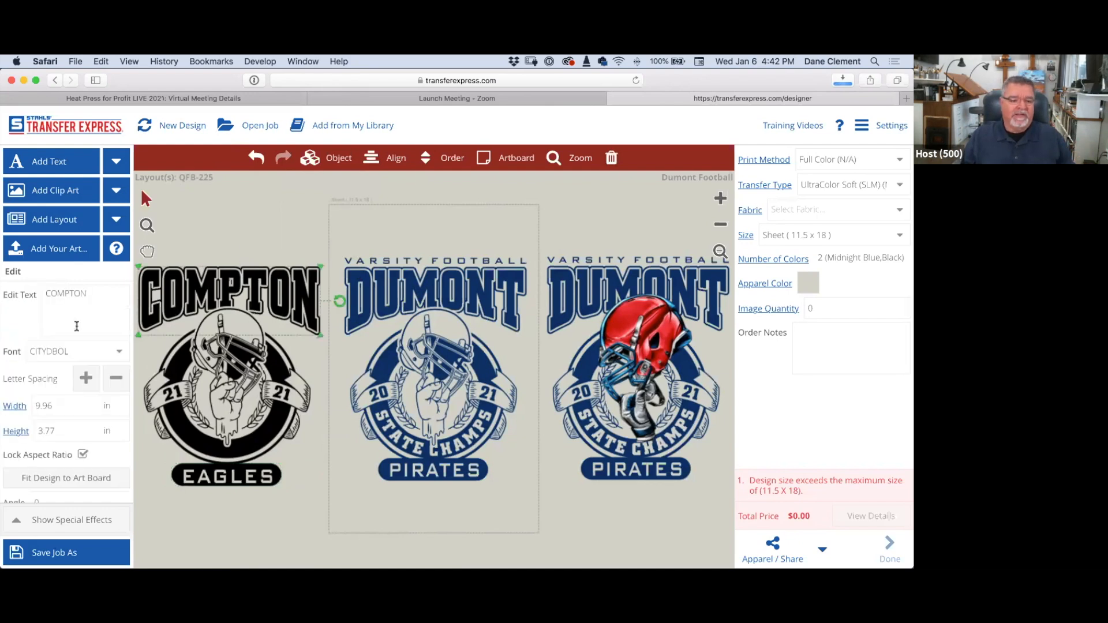
scroll(38, 427, down, 2)
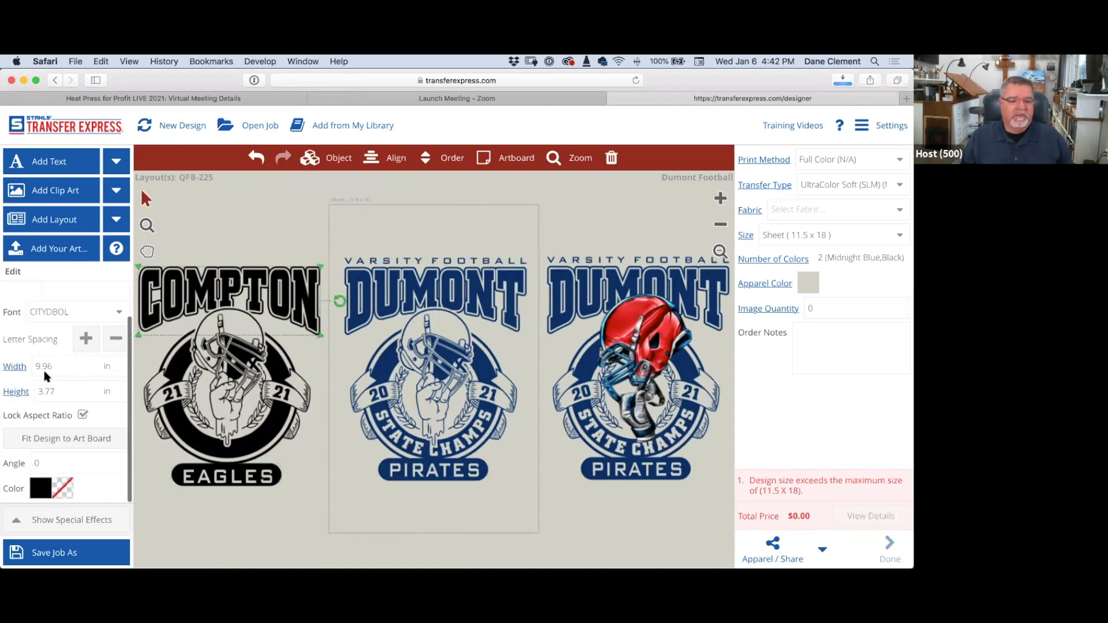
click(41, 491)
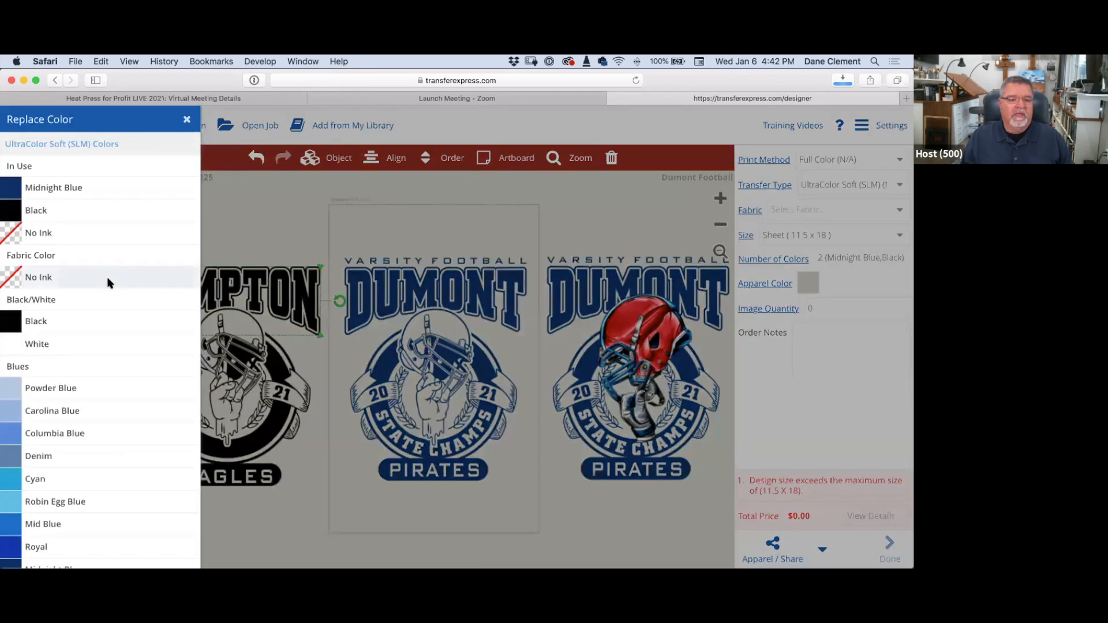
click(46, 434)
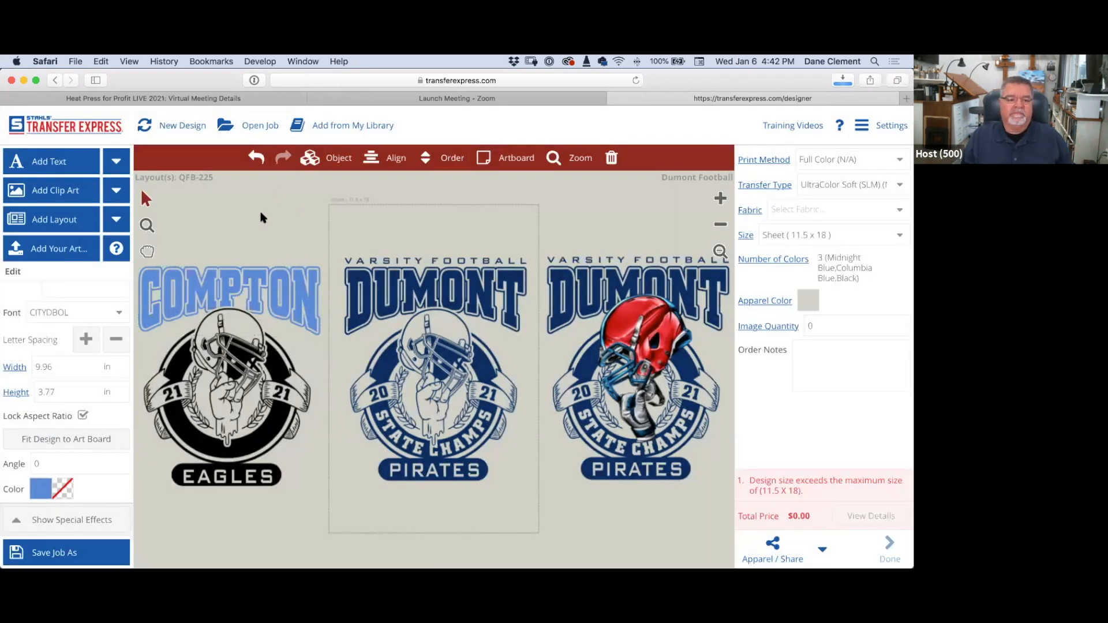
Step: Shift the full-color red helmet and hand artwork slightly within the third football design
key(super+a)
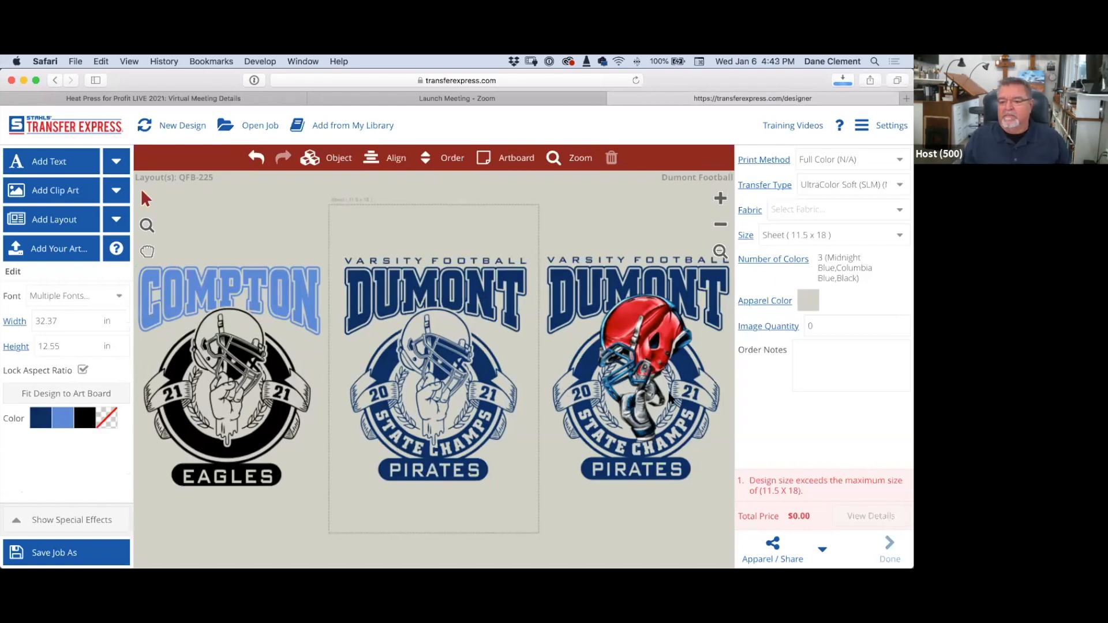
click(642, 333)
mouse_move(642, 334)
mouse_down()
mouse_move(612, 306)
mouse_move(462, 240)
mouse_move(352, 240)
mouse_move(626, 230)
mouse_move(651, 334)
mouse_move(635, 324)
mouse_move(633, 336)
mouse_up()
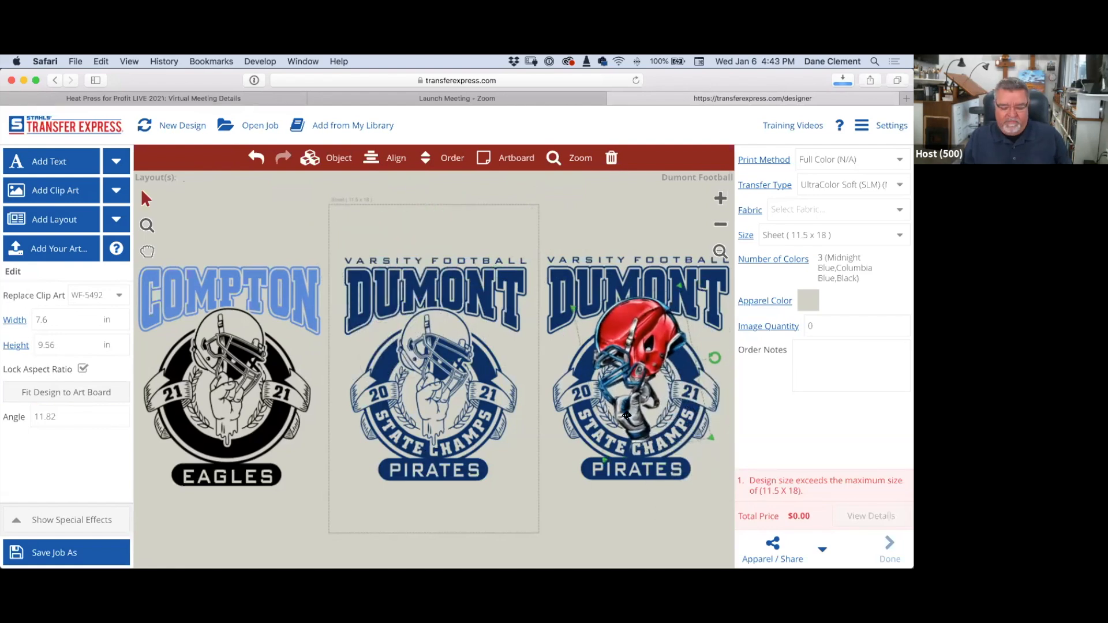
Step: Reposition the full-color red helmet and hand artwork over the circular emblem in the third football design
click(721, 198)
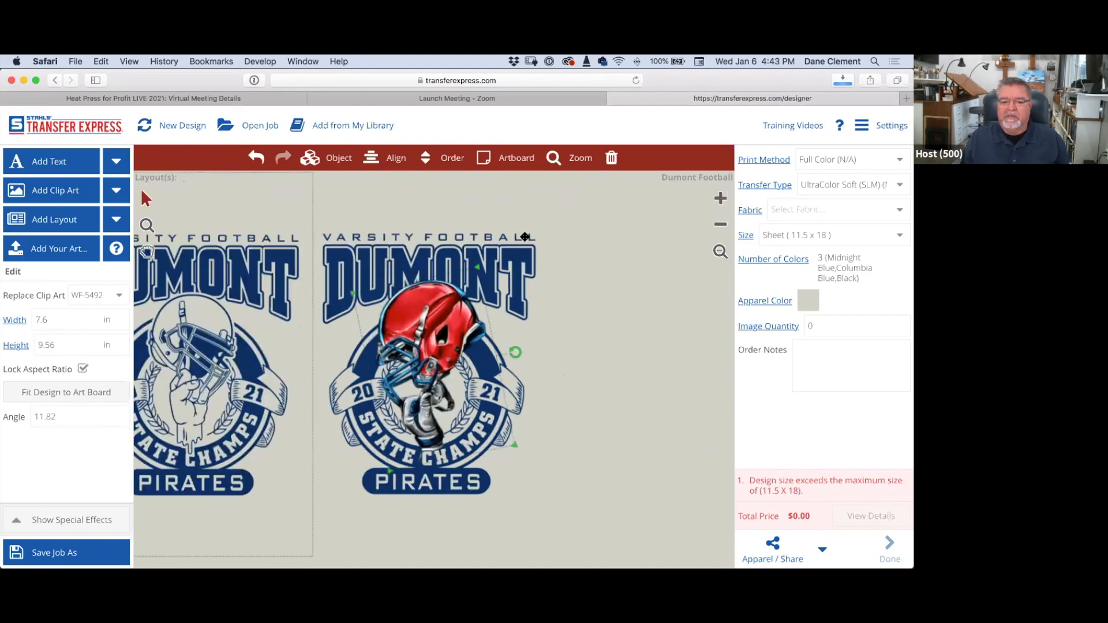
click(721, 198)
click(720, 198)
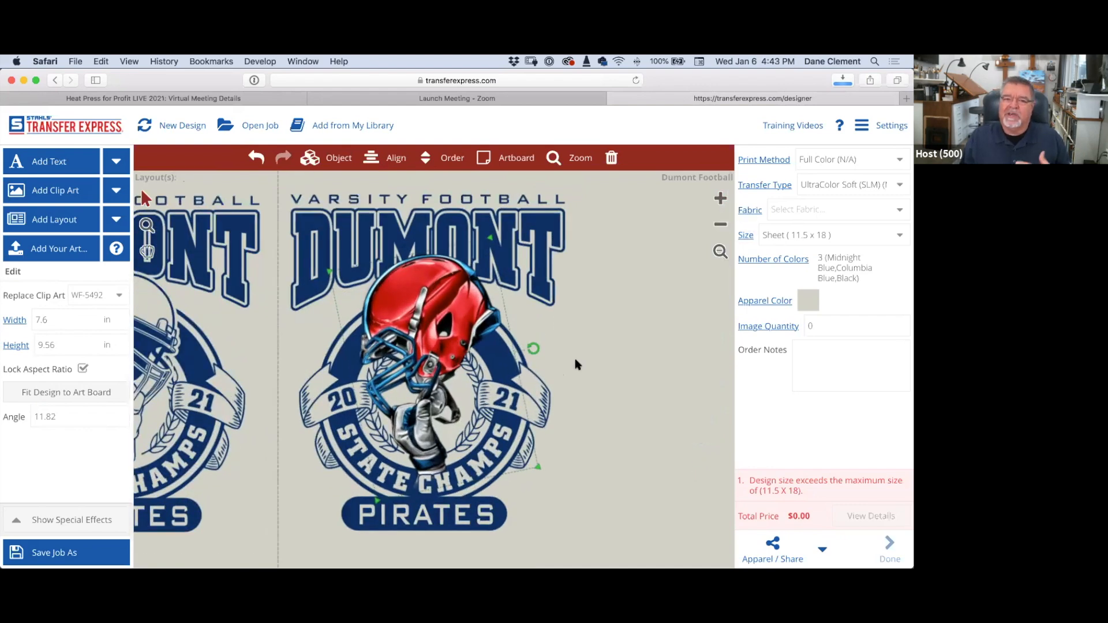
click(634, 284)
drag(427, 300, 416, 257)
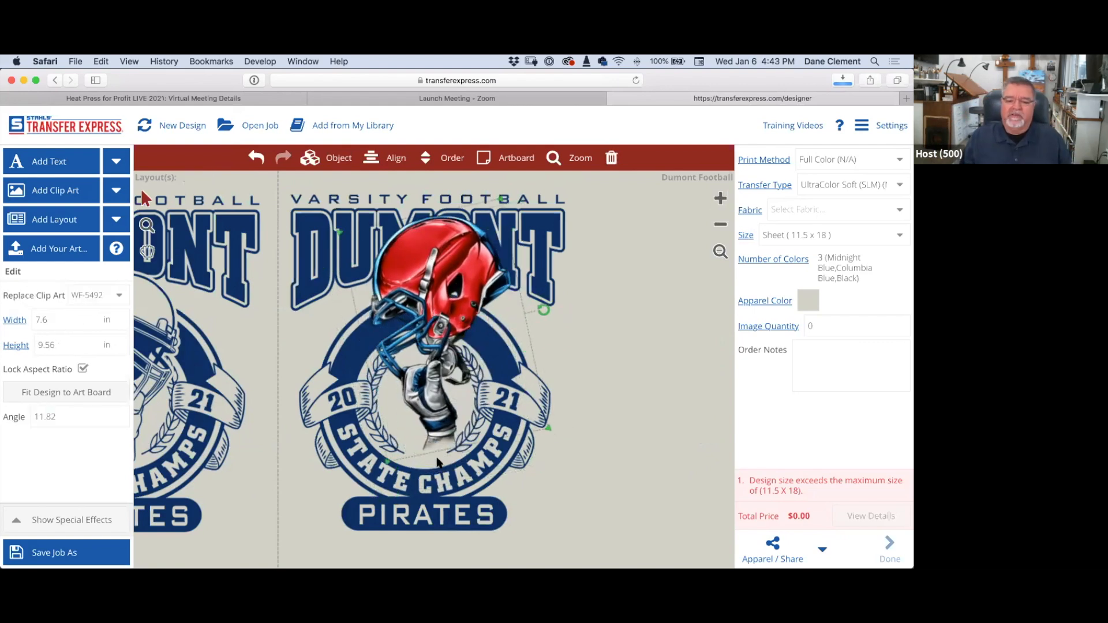
drag(436, 275, 422, 313)
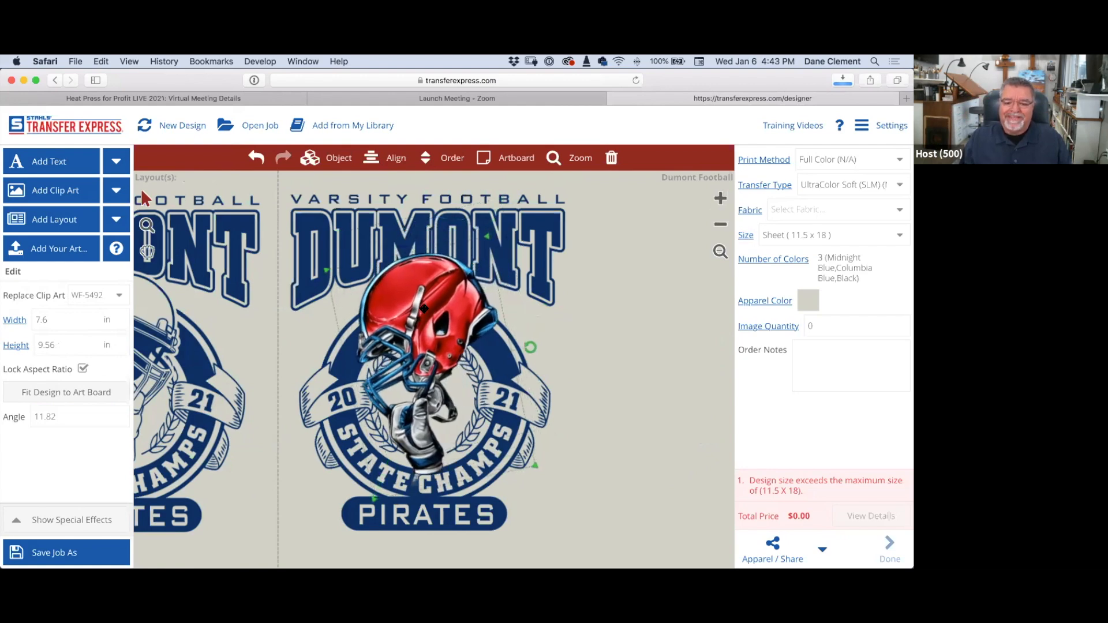
click(659, 383)
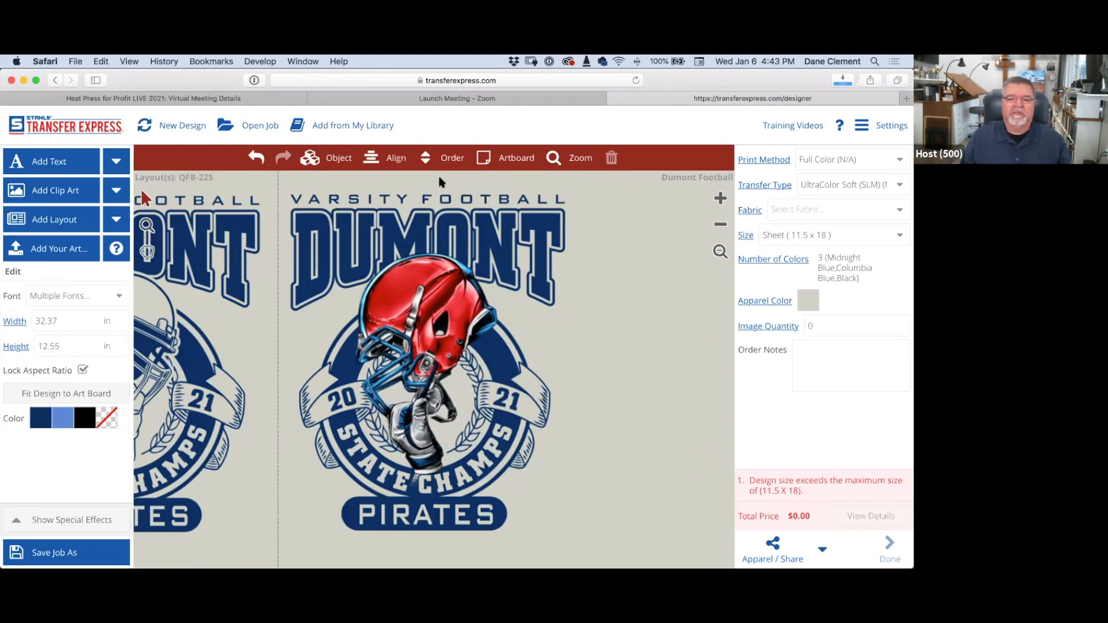
Step: Start a new blank design and upload K7928-DIGITAL.png from the Desktop as original full color (CMYK) artwork
click(181, 130)
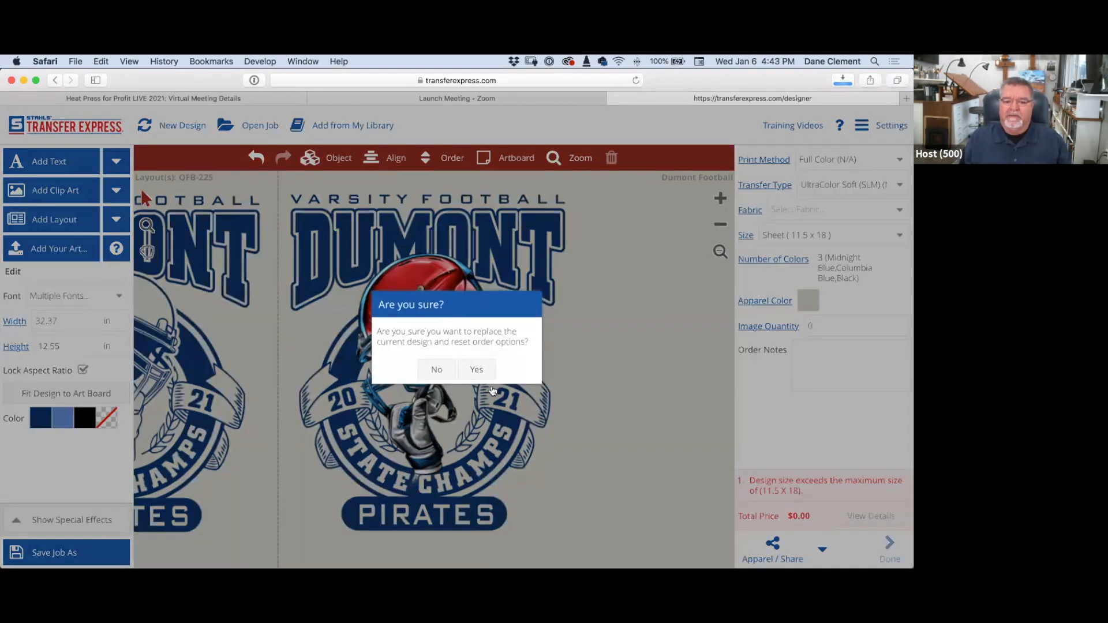
click(477, 371)
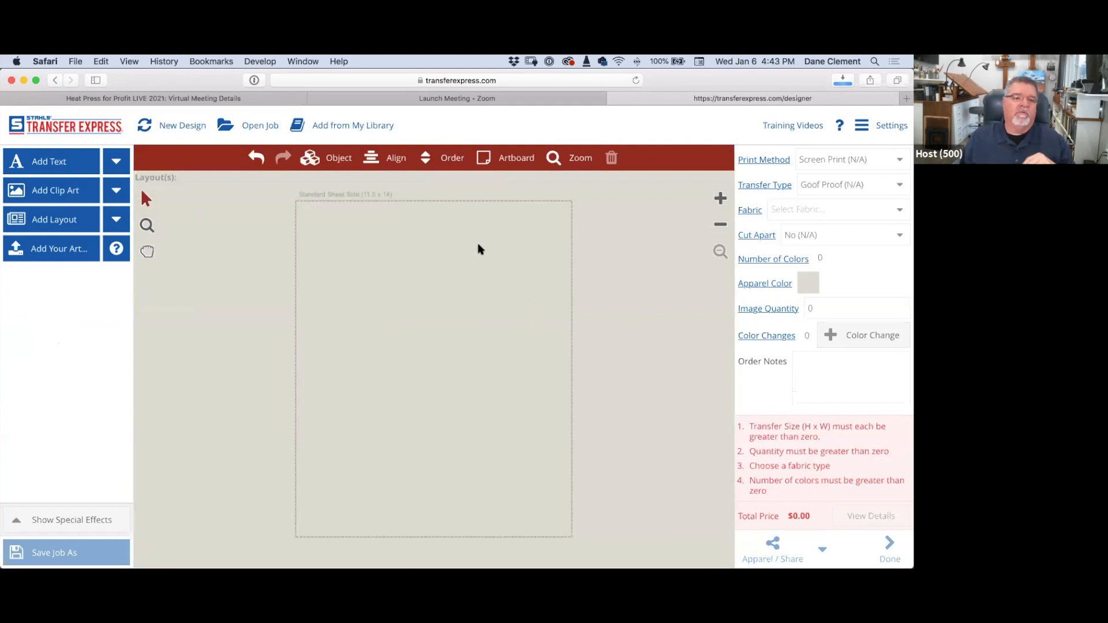
click(47, 249)
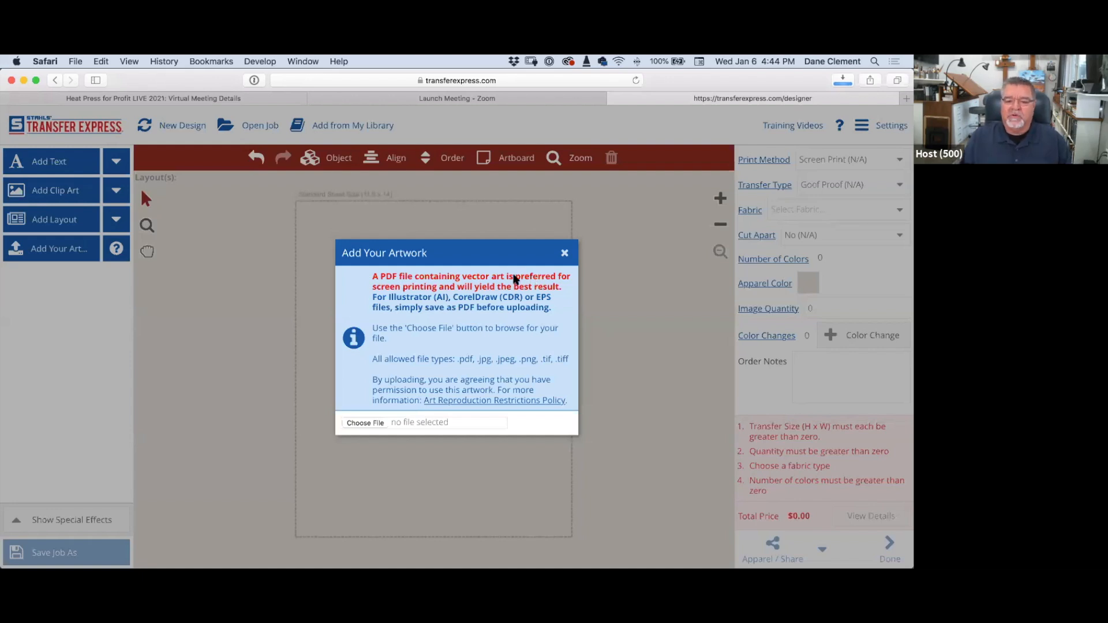
click(358, 425)
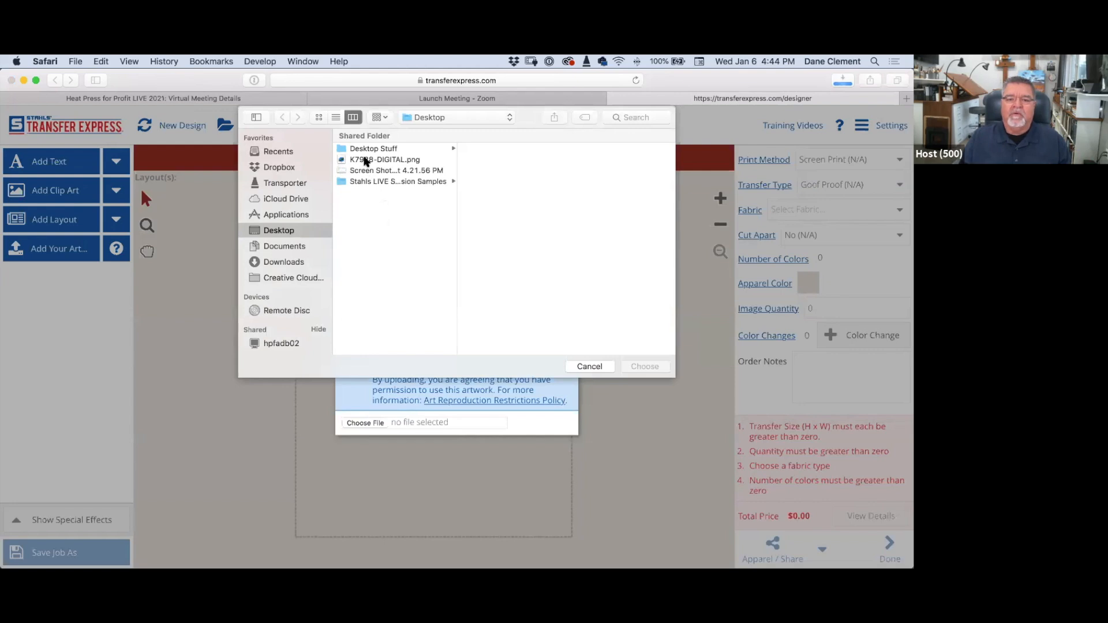
click(365, 161)
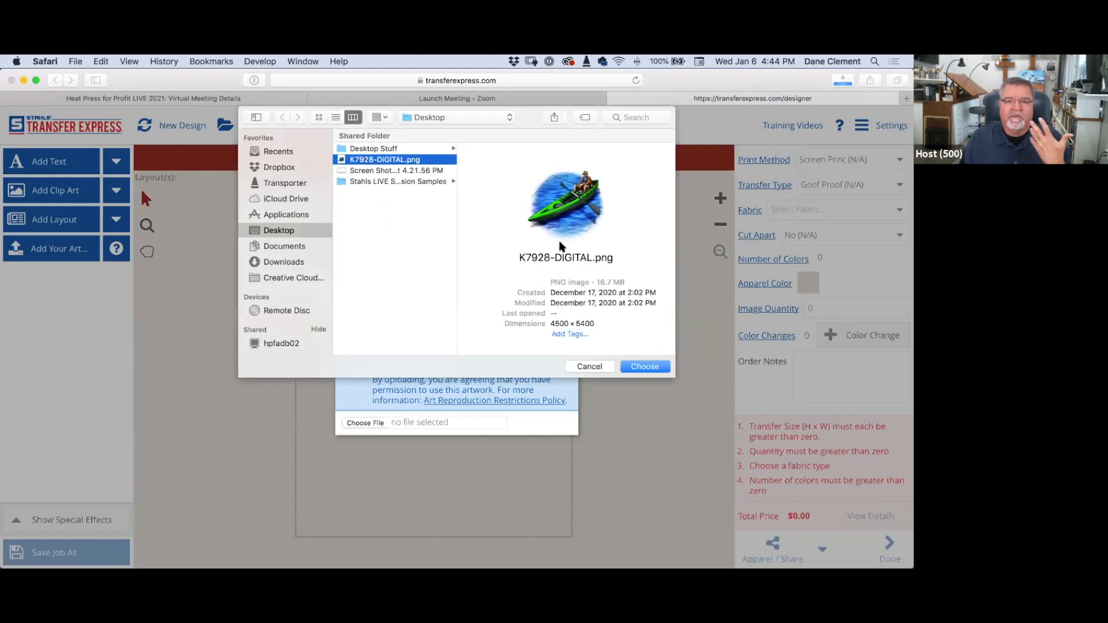
click(645, 367)
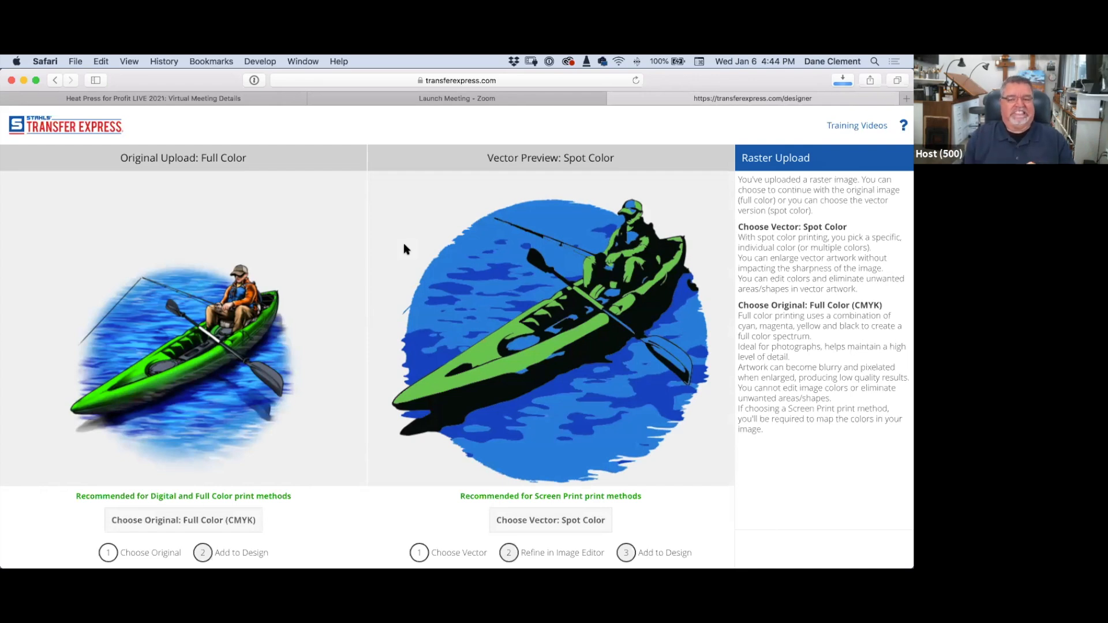
click(193, 522)
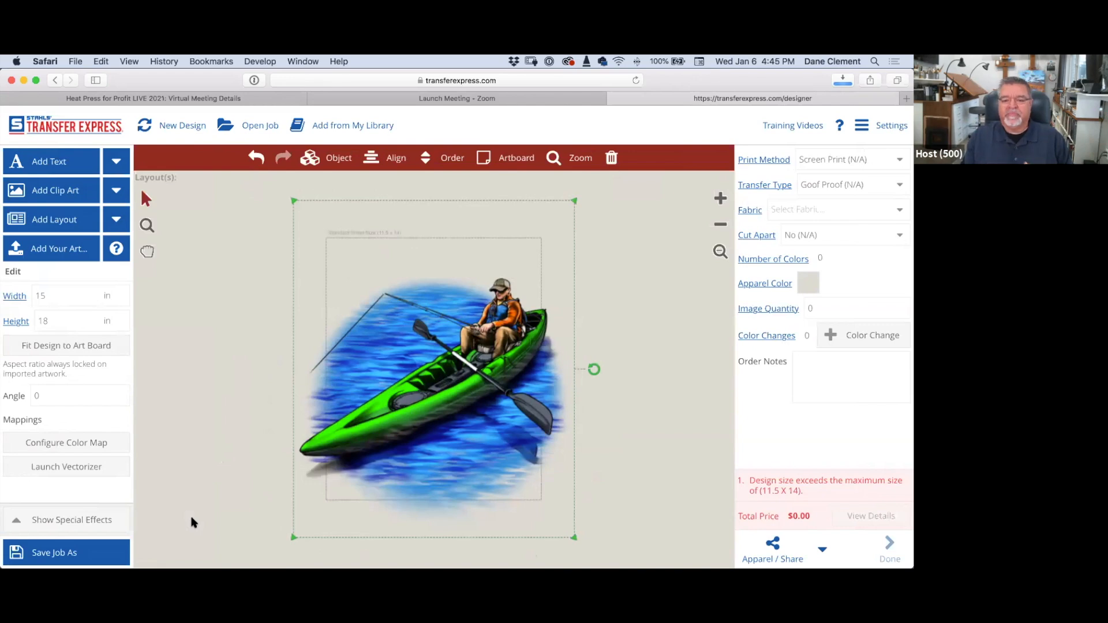
Step: Scale the kayak artwork down to about 9.91 by 11.89 in and place it inside the sheet outline
mouse_move(448, 310)
mouse_down()
mouse_move(388, 307)
mouse_move(481, 283)
mouse_move(406, 295)
mouse_move(448, 291)
mouse_up()
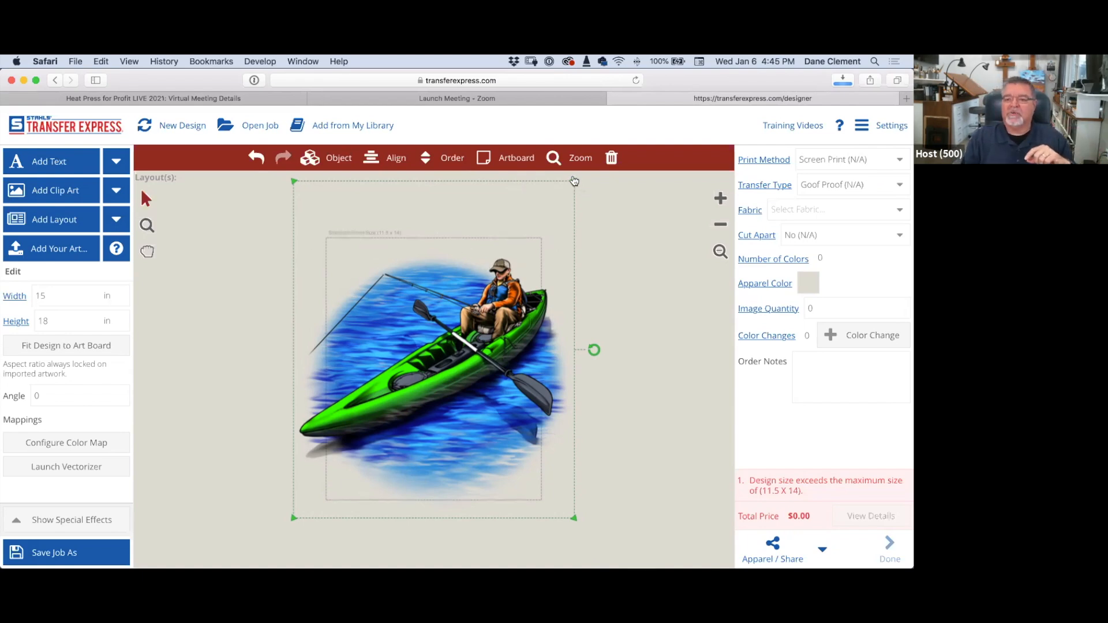
drag(575, 183, 510, 259)
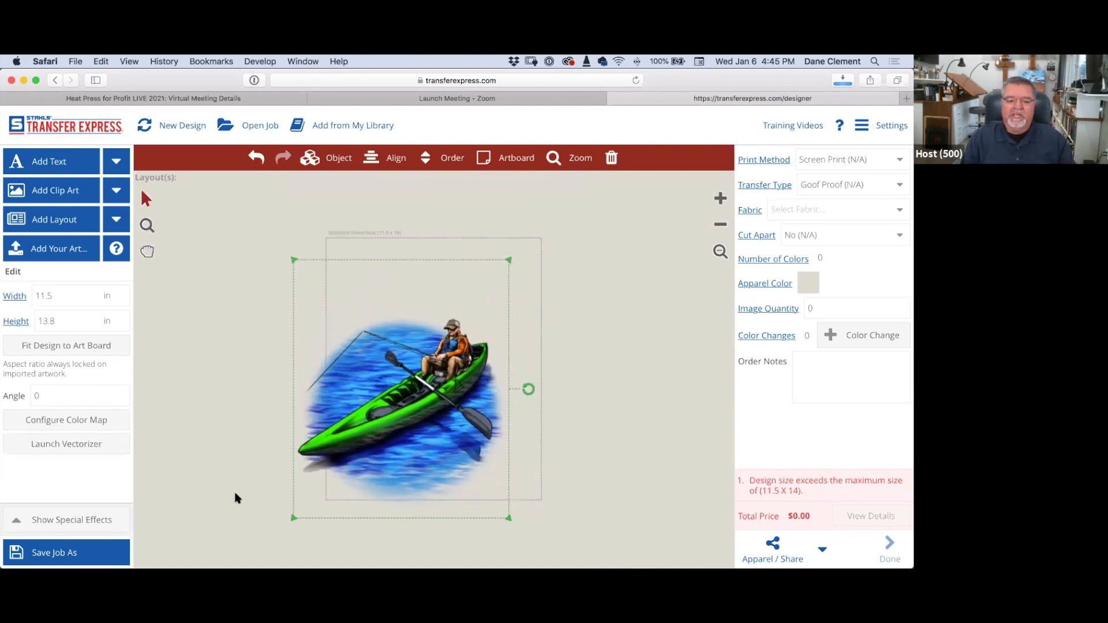
drag(294, 520, 339, 473)
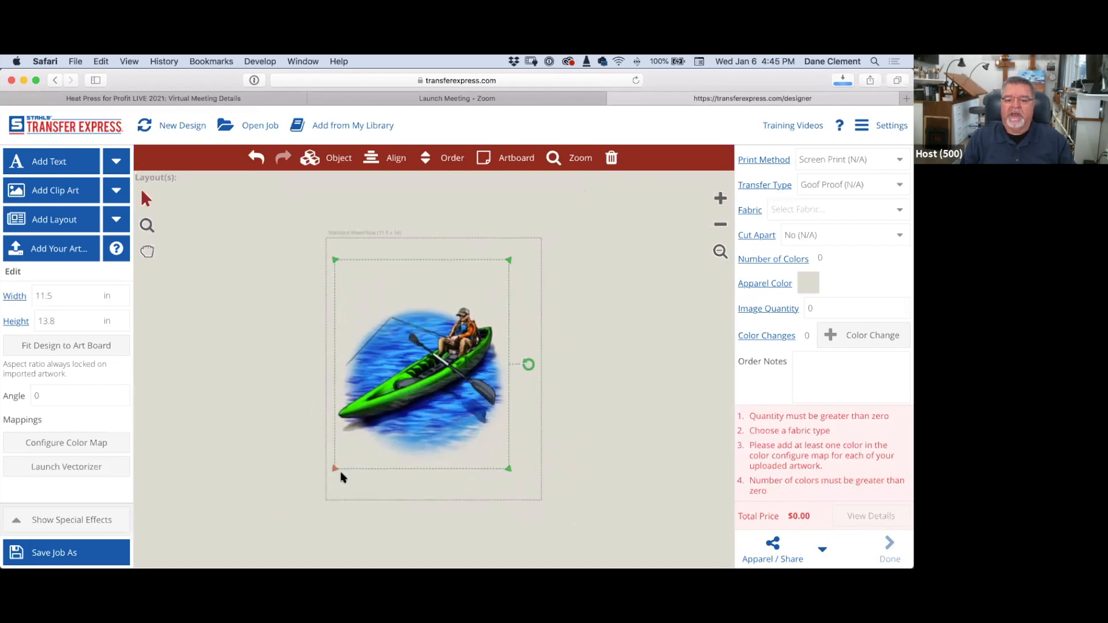
drag(510, 263, 522, 253)
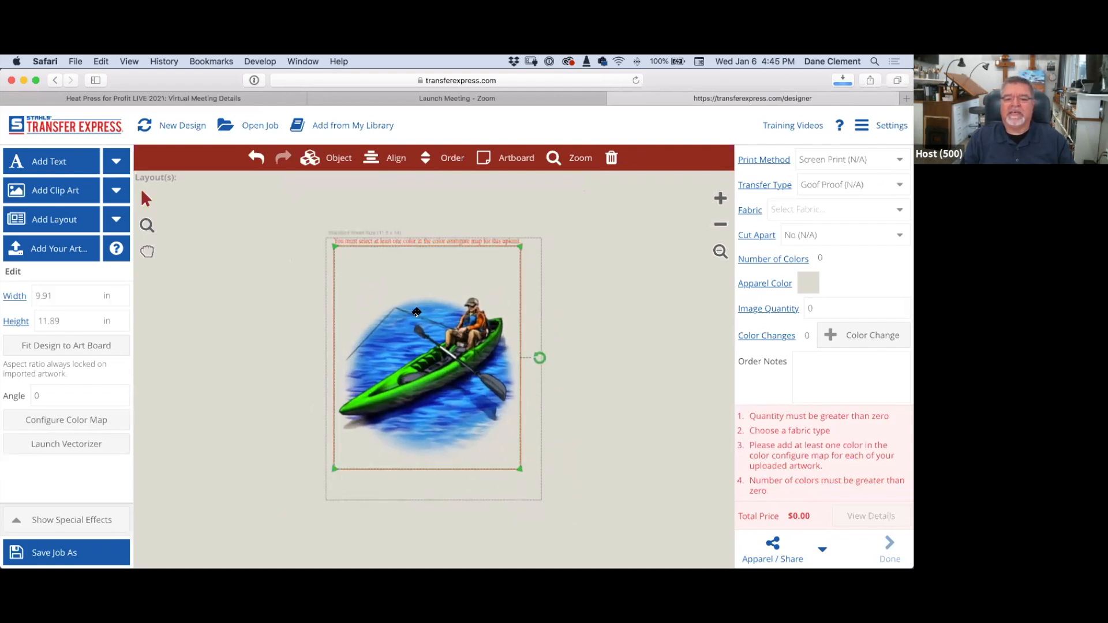
click(519, 341)
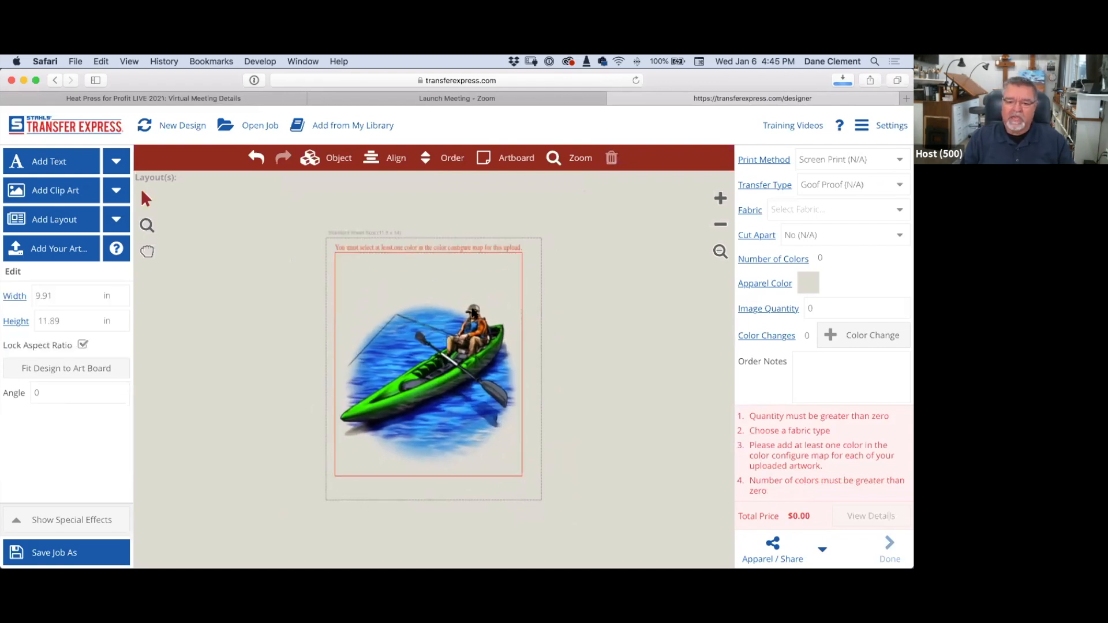
click(445, 356)
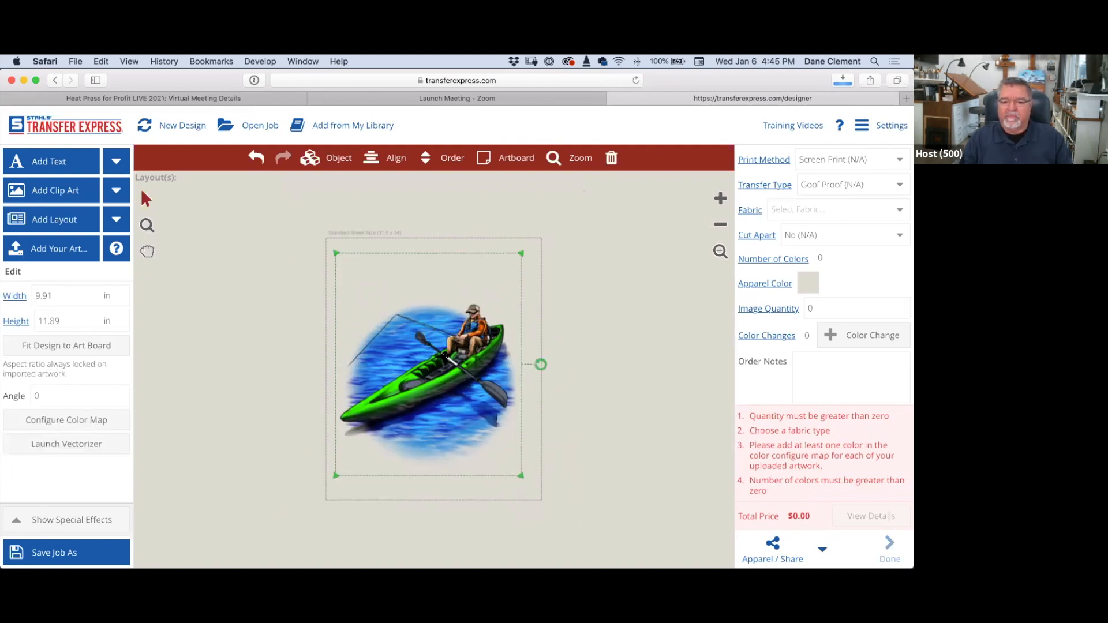
click(721, 200)
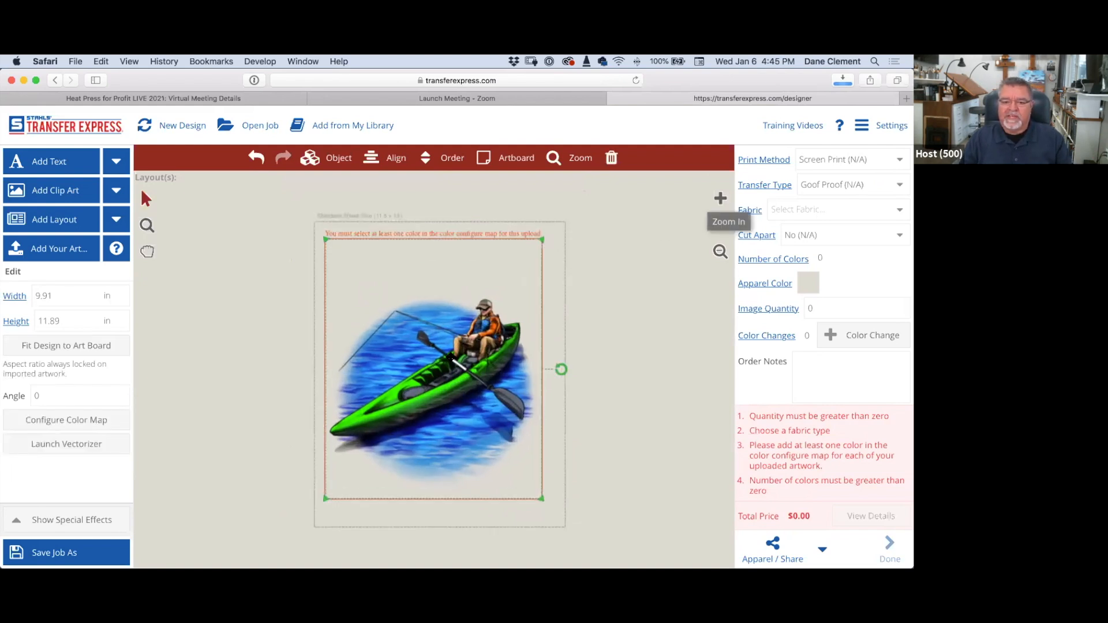
click(580, 268)
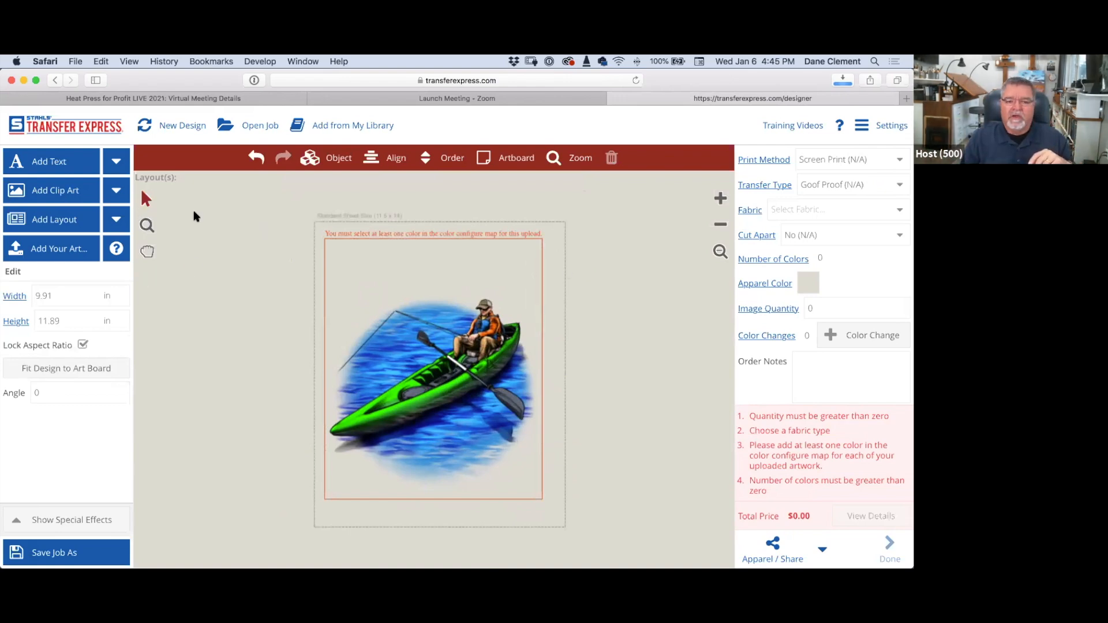
Step: Add the solid brush-edged circle X19B-645 from the Circles category of the Shapes clip art
click(75, 192)
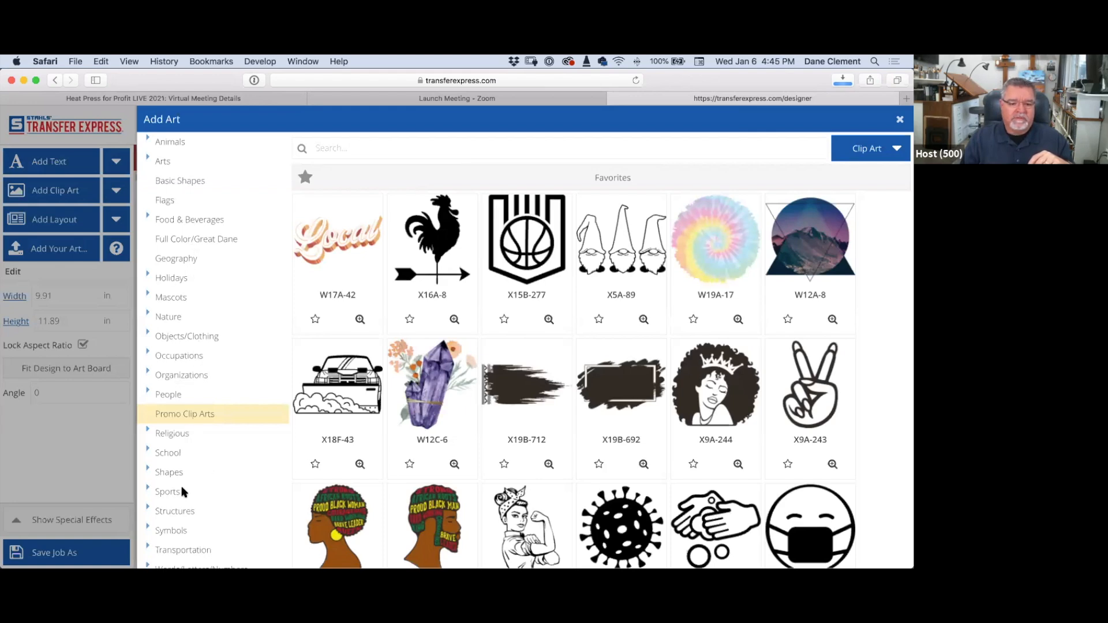
click(164, 477)
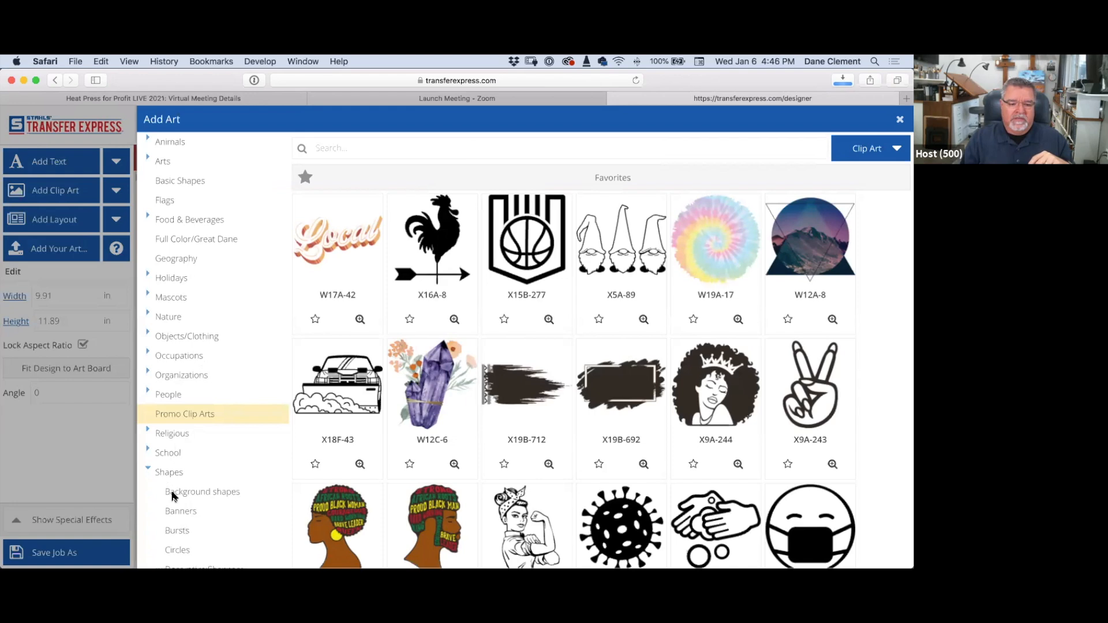
scroll(173, 497, down, 3)
click(189, 438)
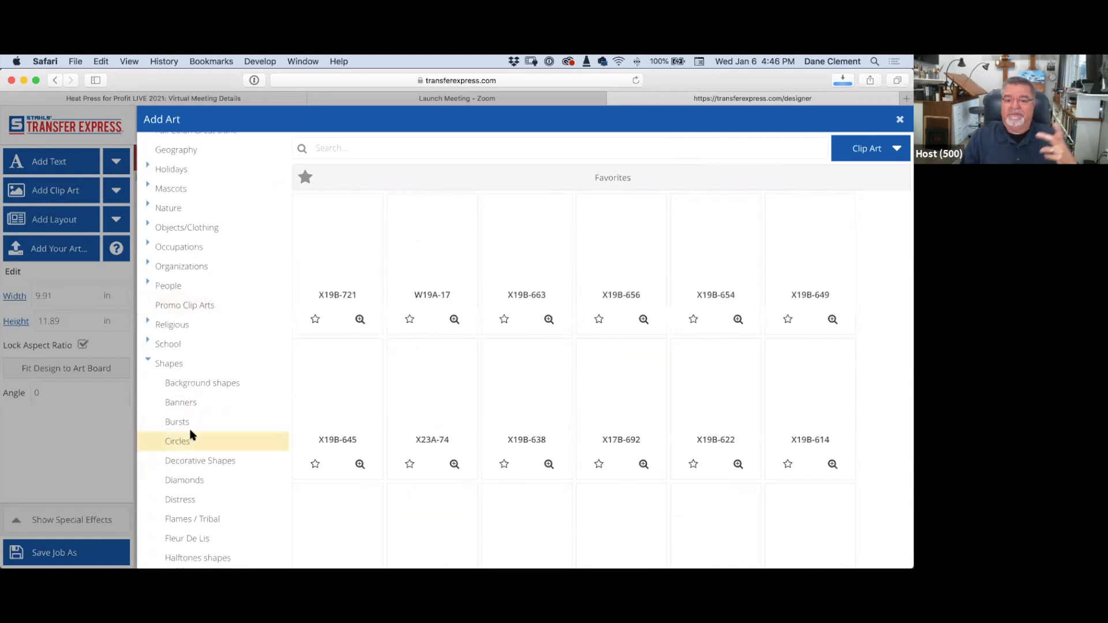
click(341, 384)
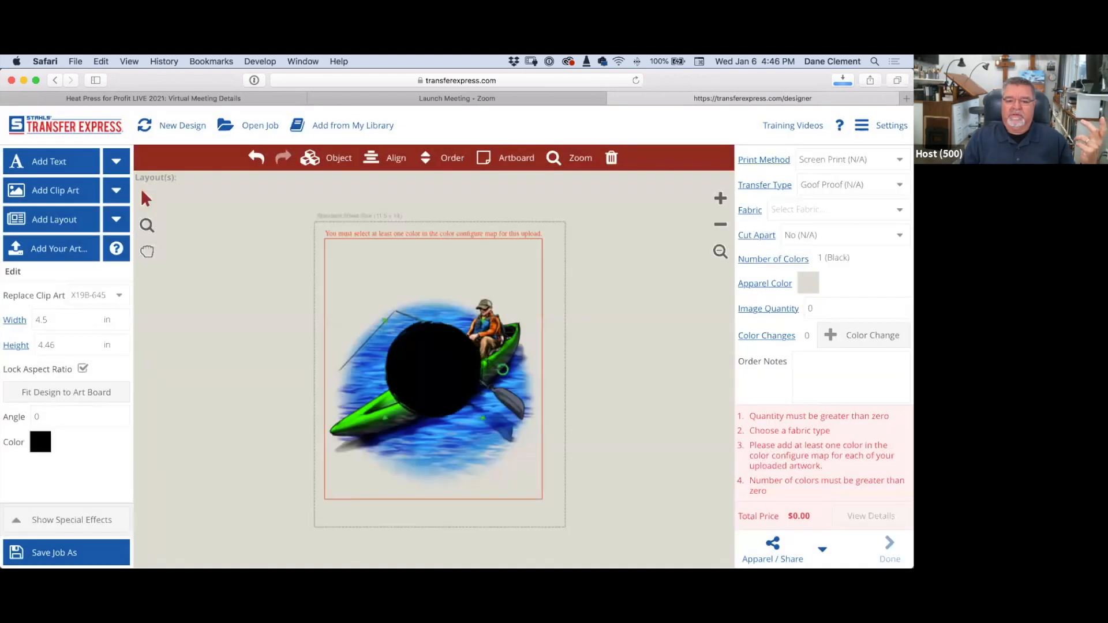
Step: Enlarge the circle to about 9.34 by 9.25 in over the kayak artwork and recolor it Mid Blue
drag(432, 370, 382, 309)
drag(434, 364, 522, 475)
drag(481, 393, 480, 415)
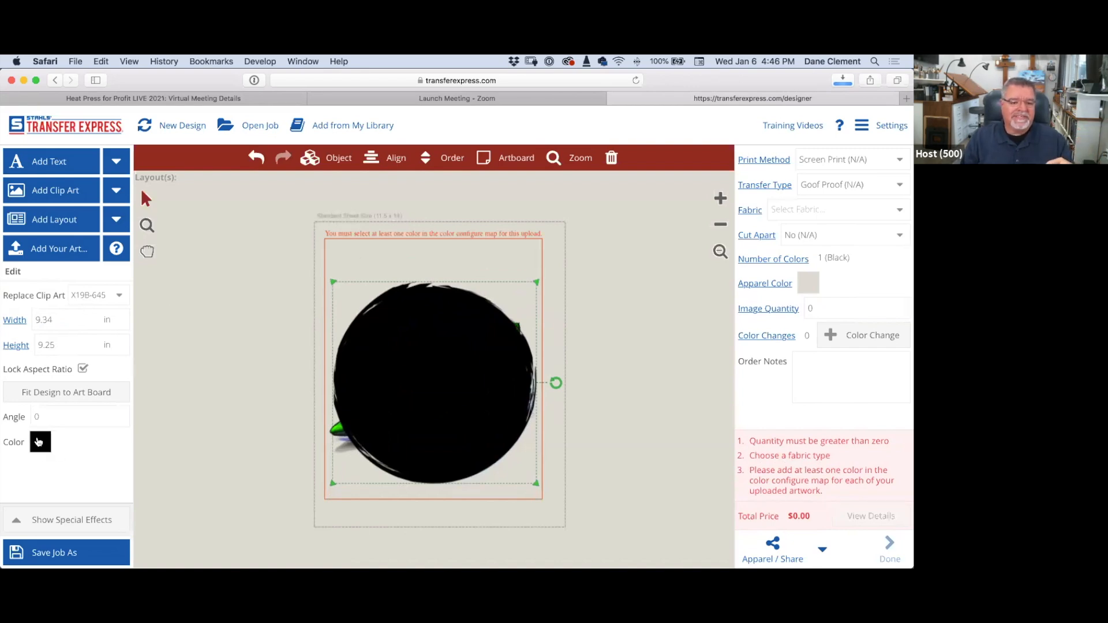
click(39, 443)
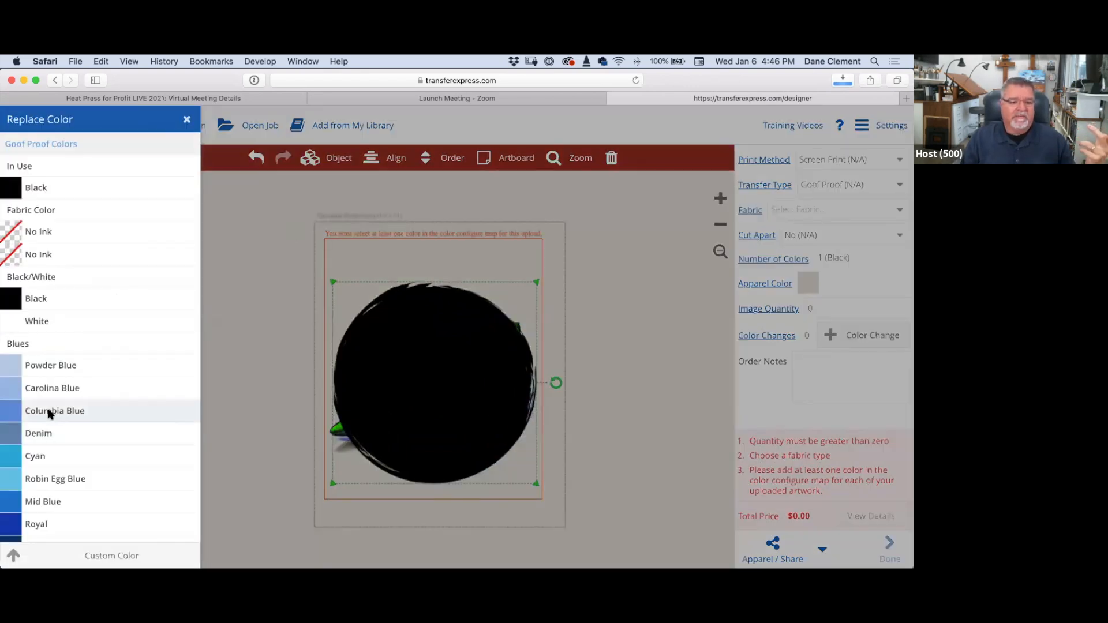
click(47, 501)
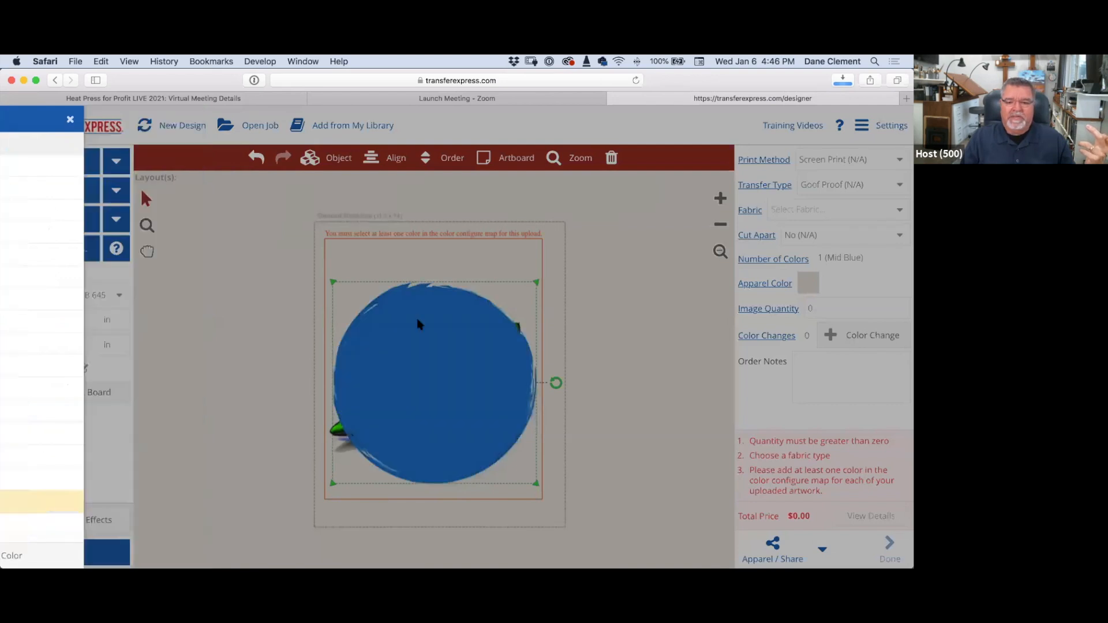
Step: Send the blue circle to the back, behind the kayak artwork
click(393, 161)
click(470, 373)
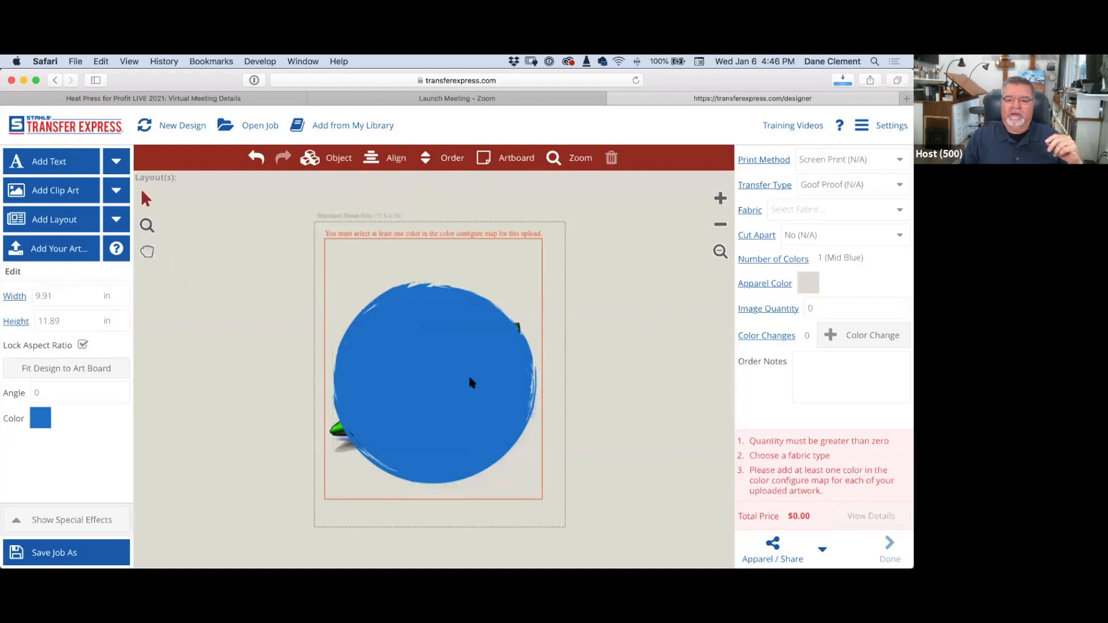
click(398, 159)
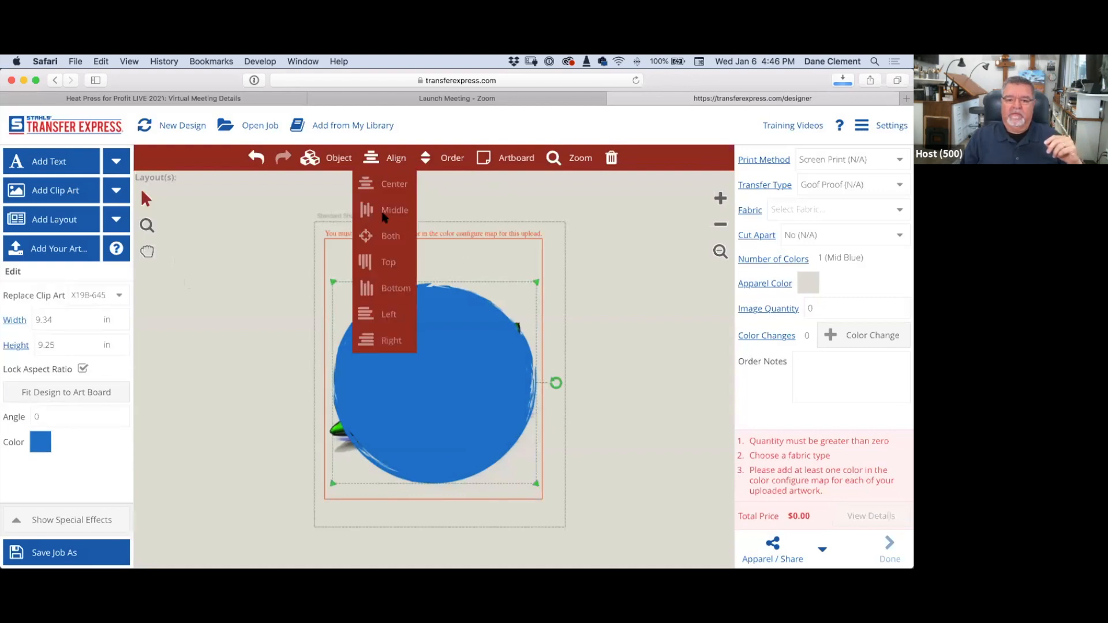
click(440, 157)
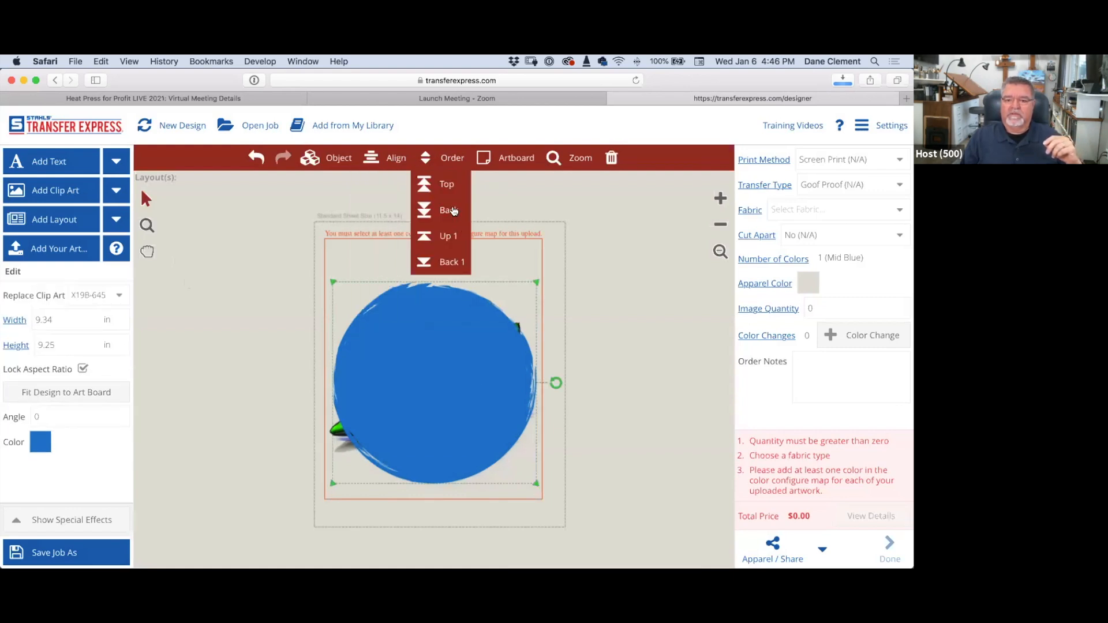
click(450, 212)
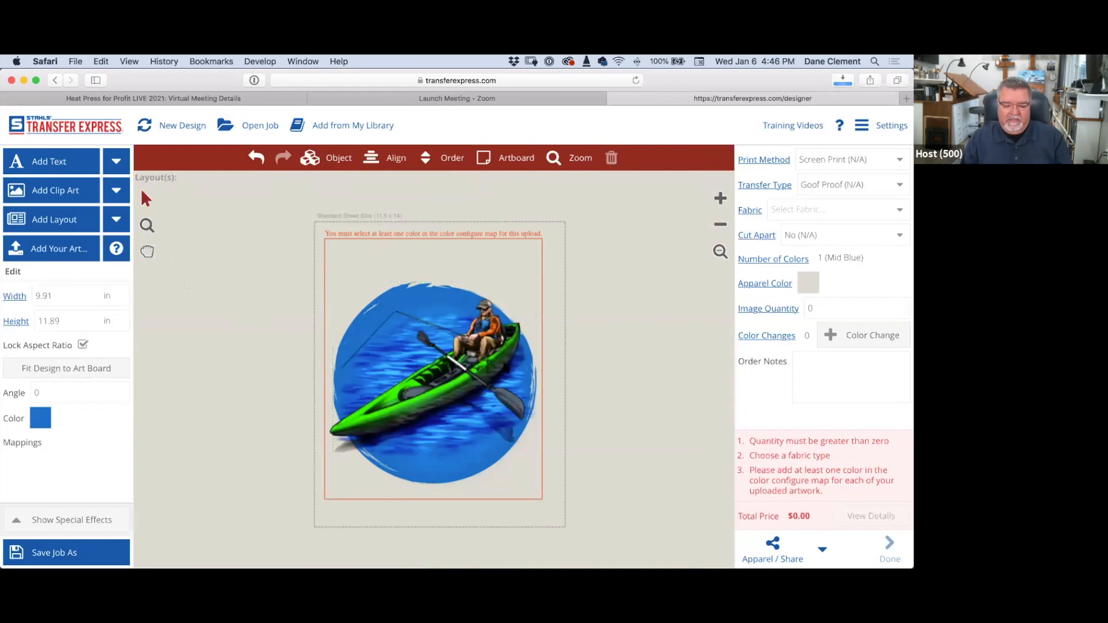
Step: Scale the kayak artwork to about 9.07 by 10.88 in and position it over the blue circle
click(444, 371)
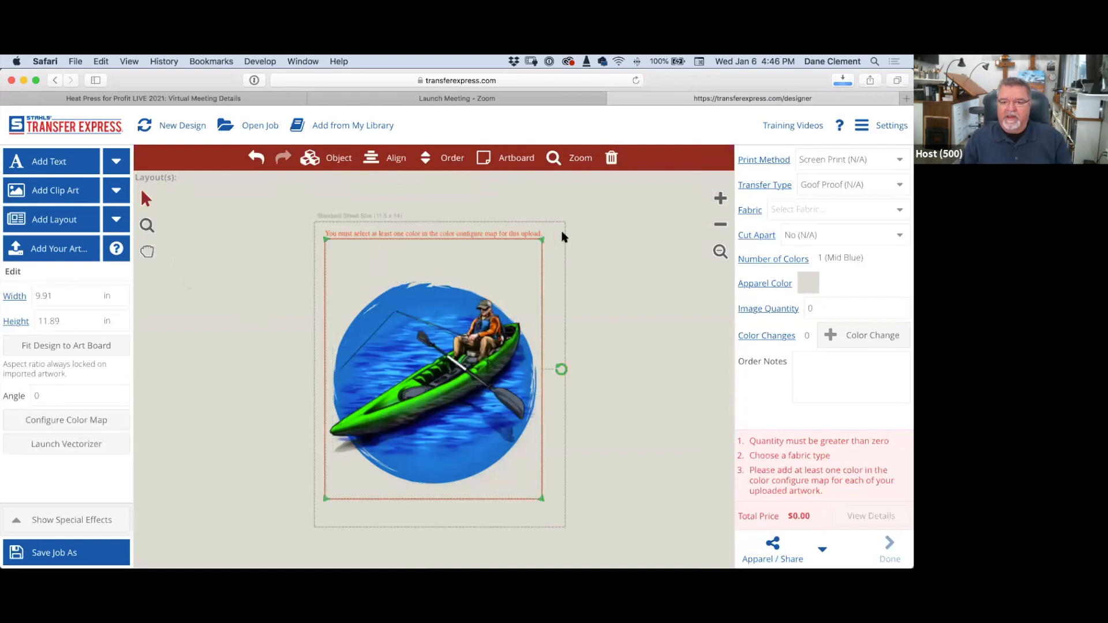
drag(541, 240, 528, 255)
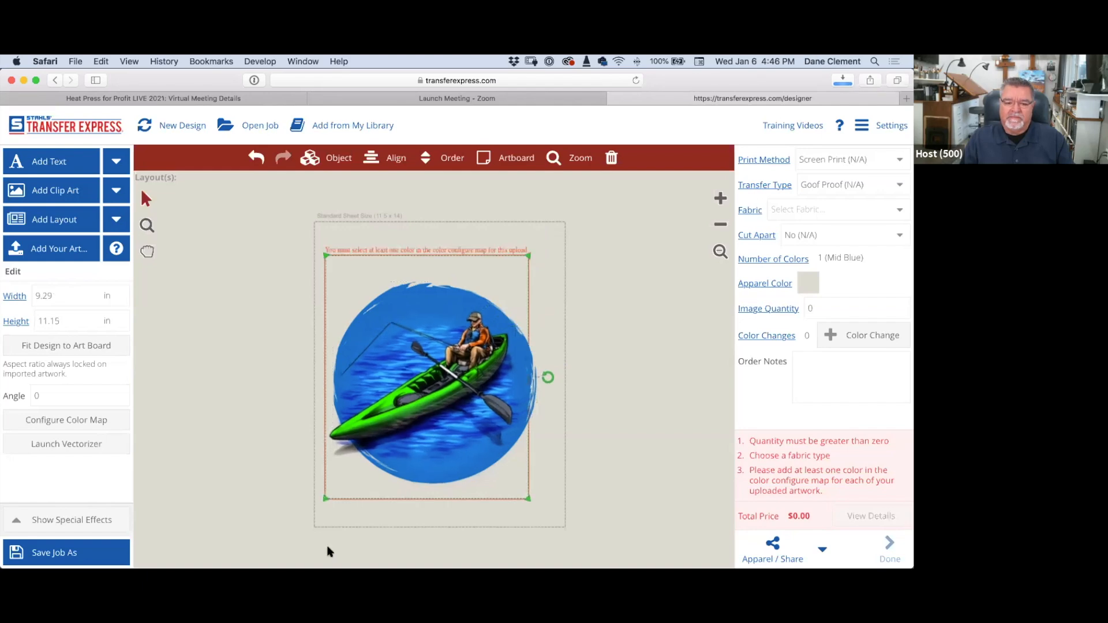
drag(325, 497, 330, 493)
drag(430, 344, 435, 335)
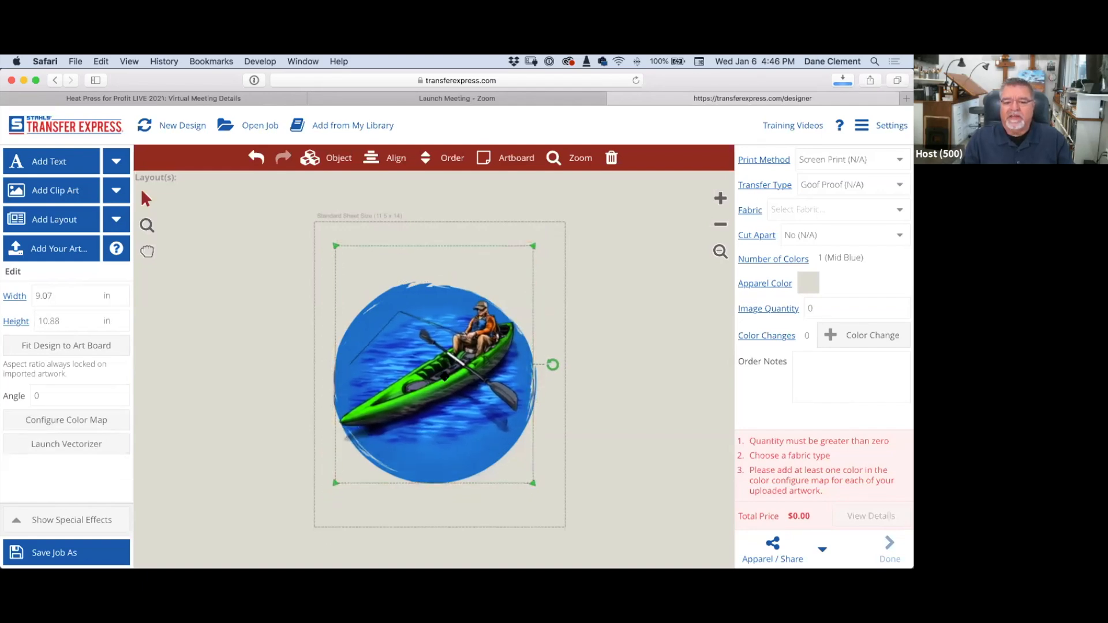
drag(445, 375, 439, 379)
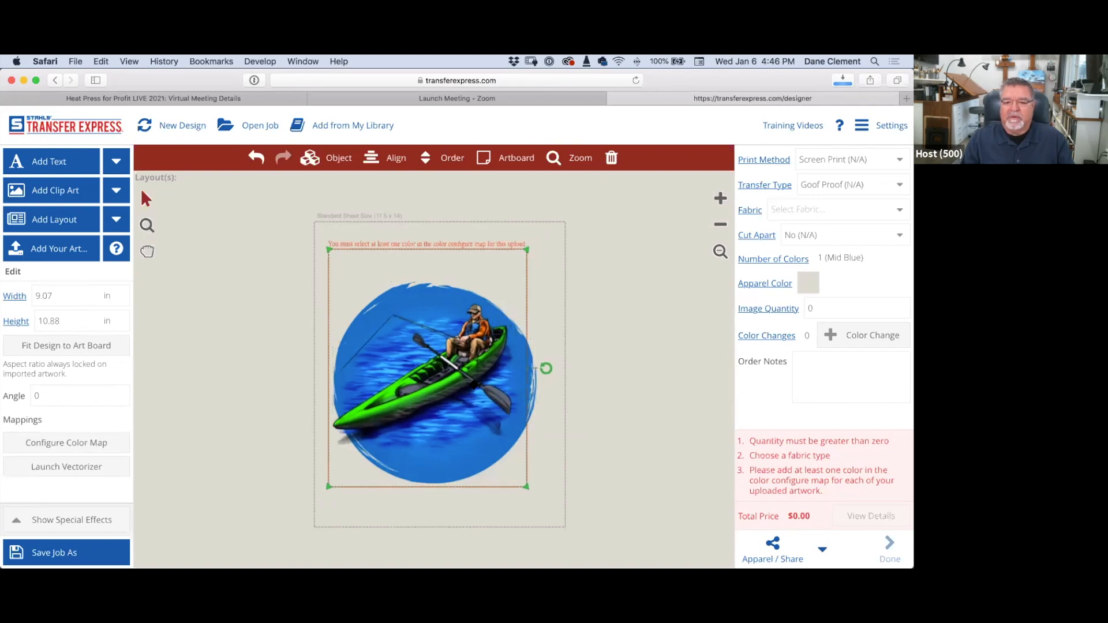
Step: Scale the kayak artwork to about 9.67 by 11.61 in and center it over the blue circle
drag(527, 249, 545, 236)
drag(459, 428, 452, 426)
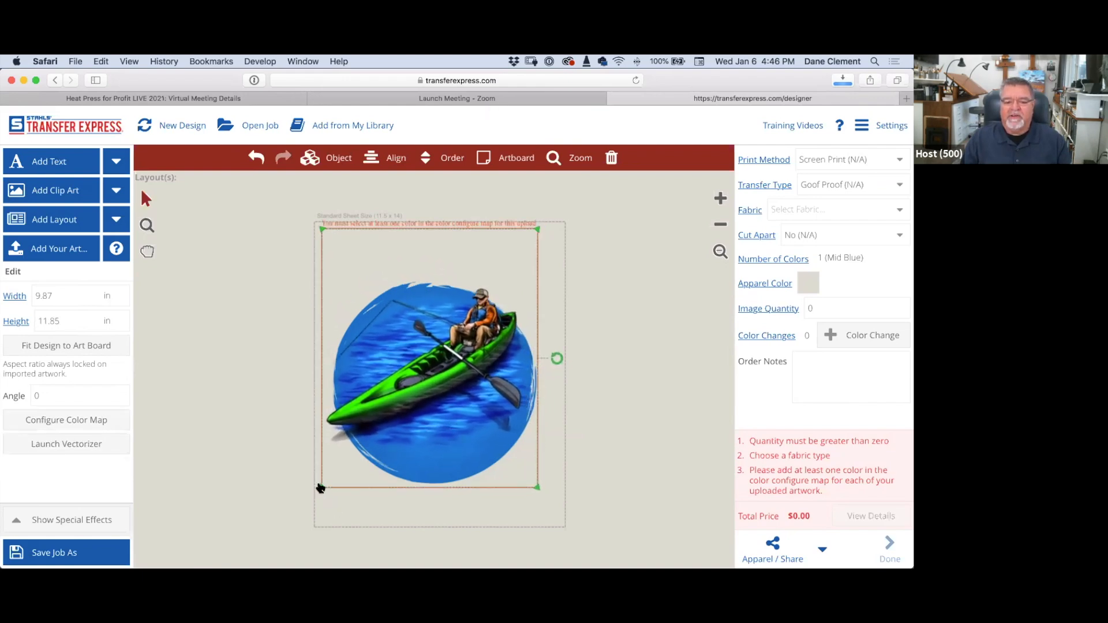
drag(324, 490, 326, 483)
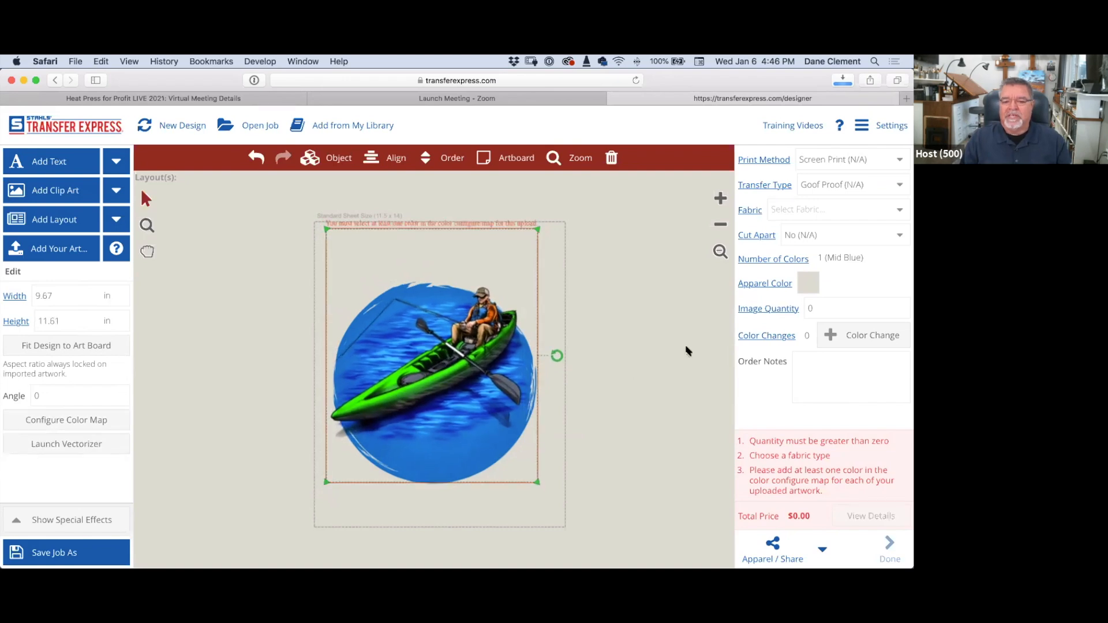
click(601, 330)
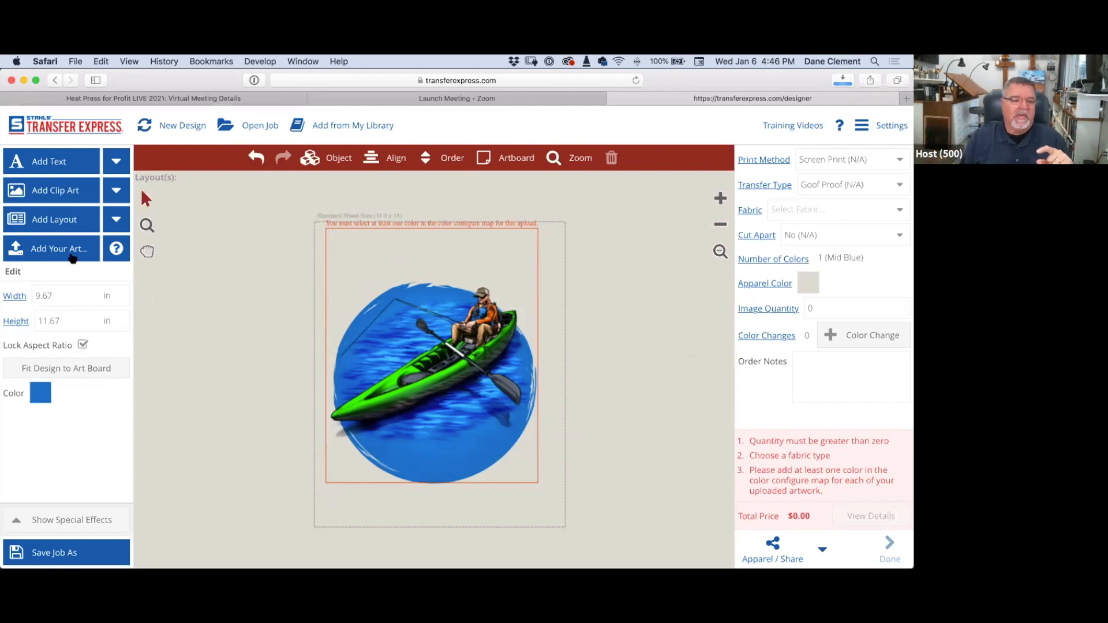
Step: Add the halftone ink splatter X24A-26 from the Shapes clip art
click(64, 191)
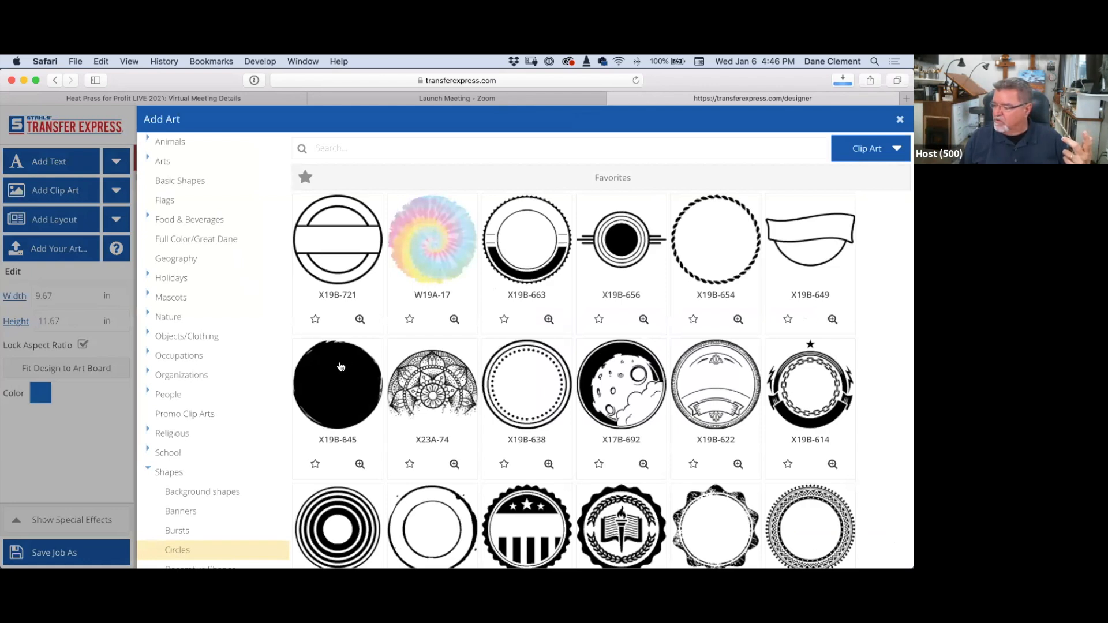
click(148, 469)
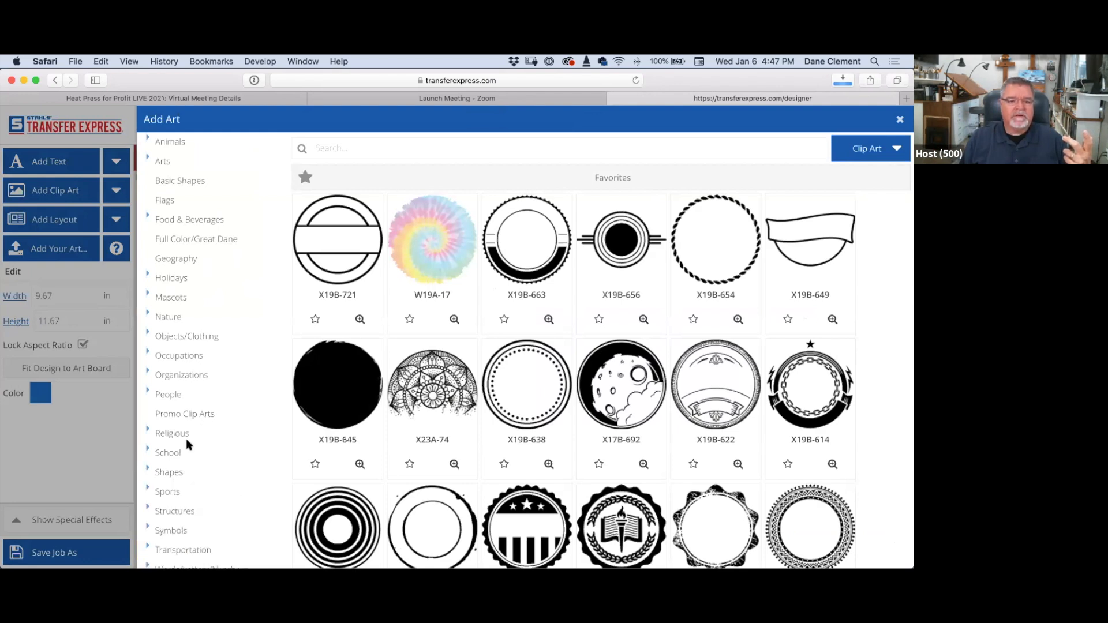
scroll(186, 363, down, 2)
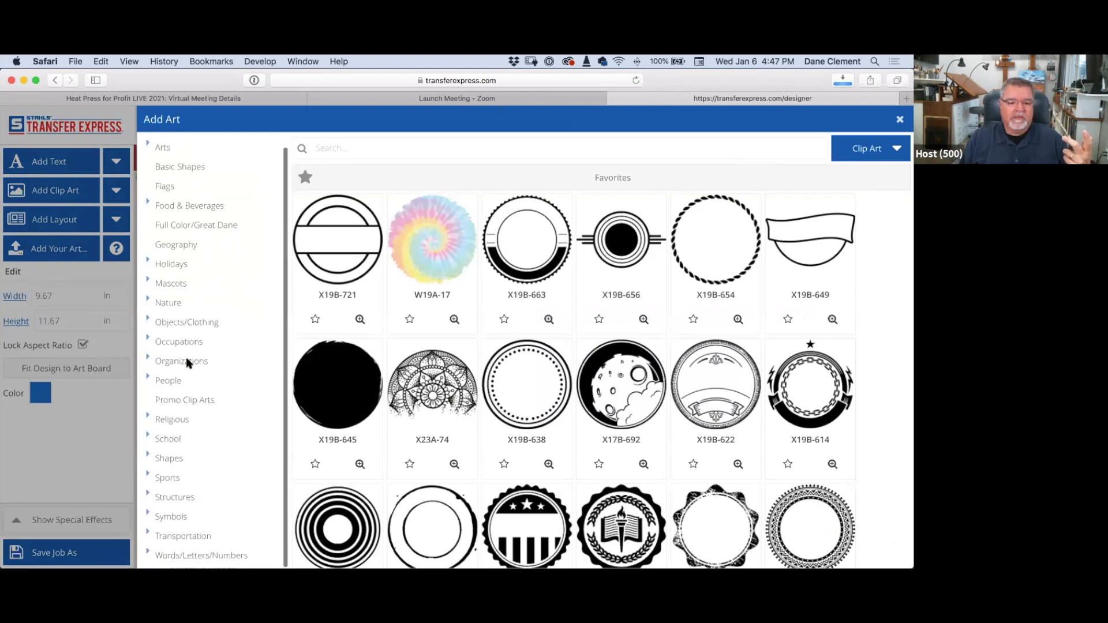
click(164, 459)
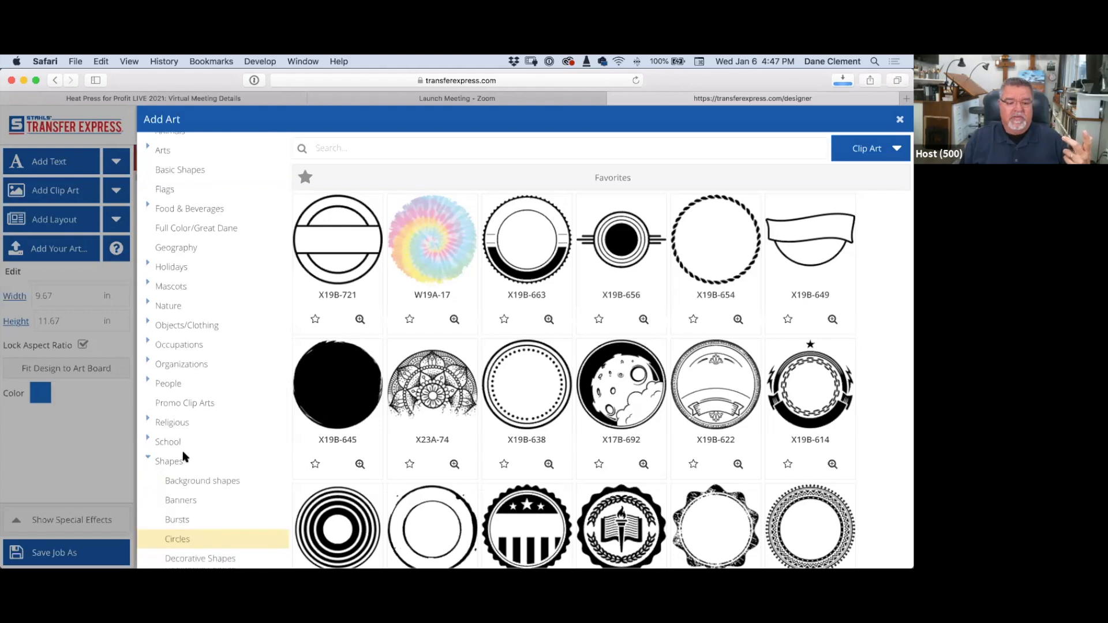
scroll(186, 460, down, 5)
click(195, 341)
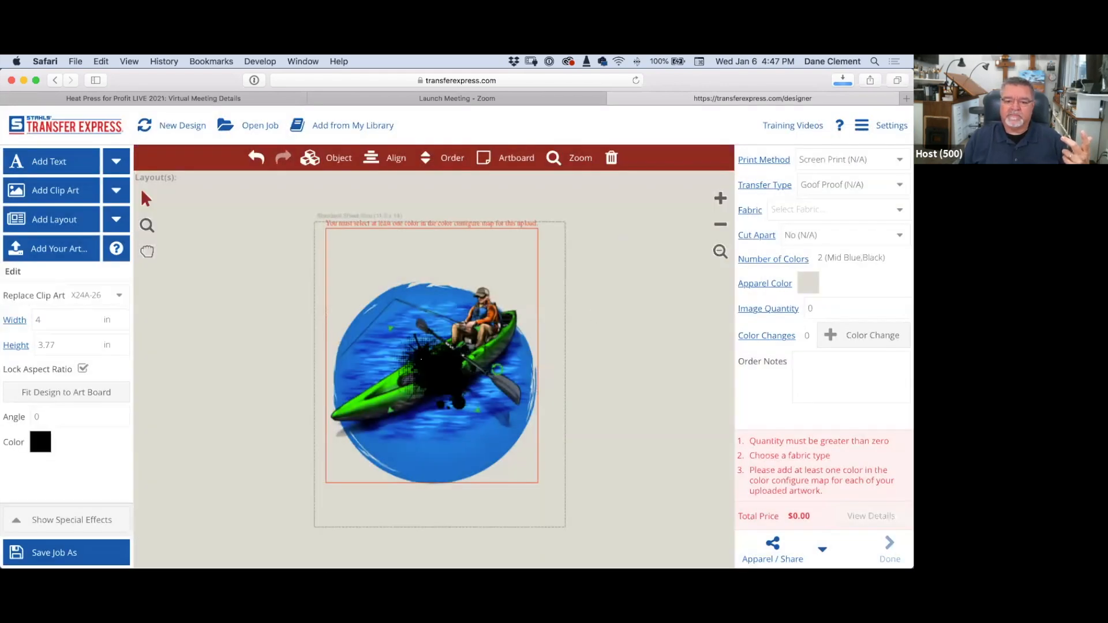
Step: Enlarge the splatter to about 11.44 by 10.79 in over the design and recolor it Mid Blue
drag(390, 330, 319, 240)
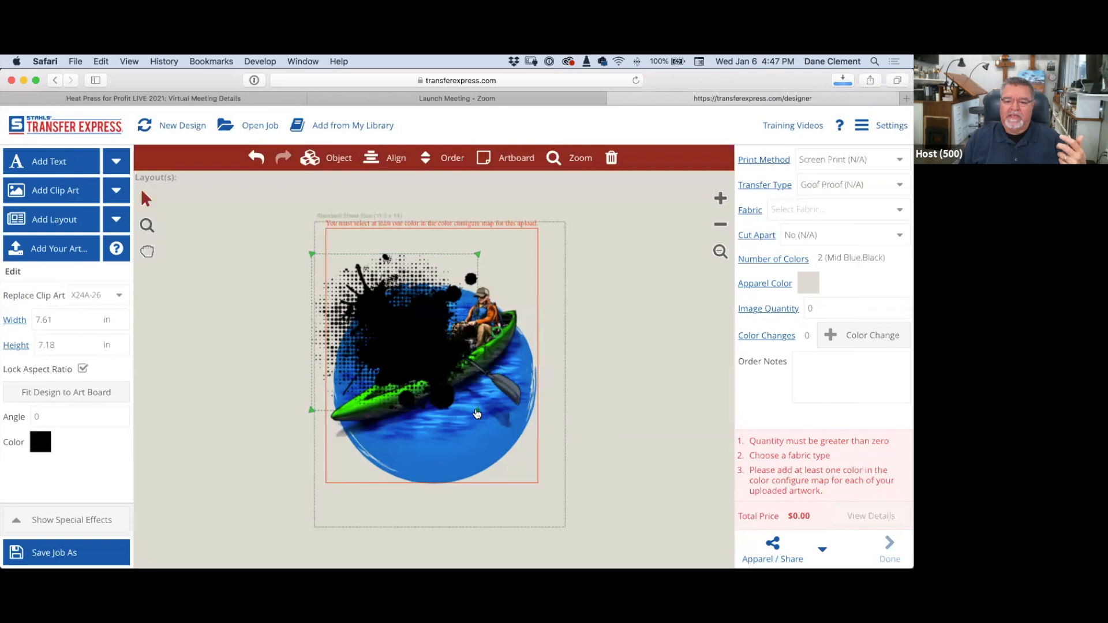
drag(476, 413, 540, 513)
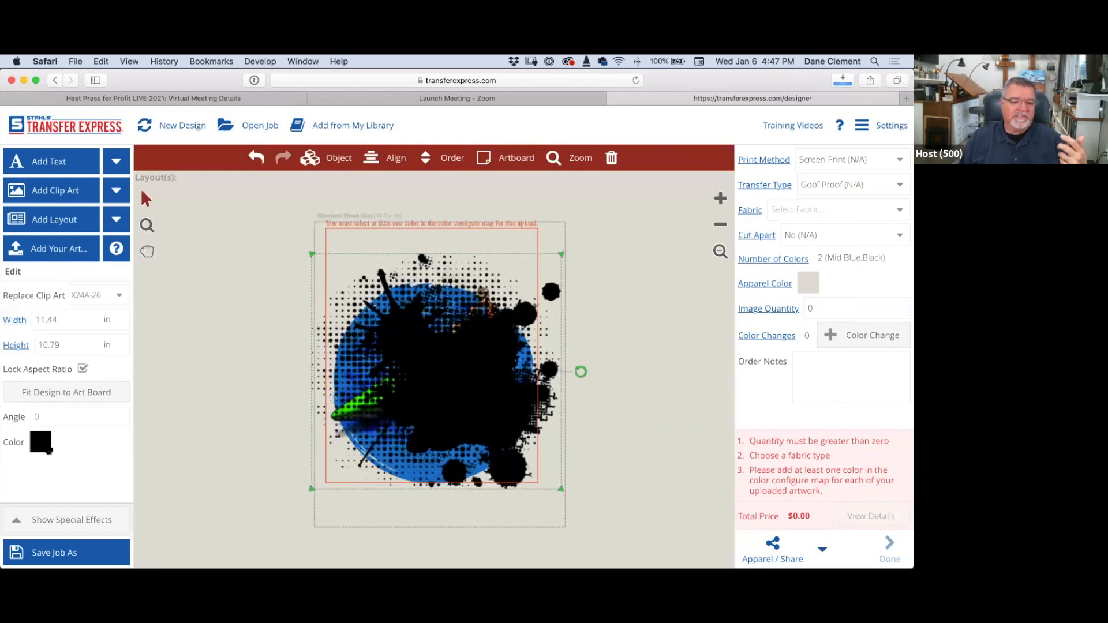
click(41, 442)
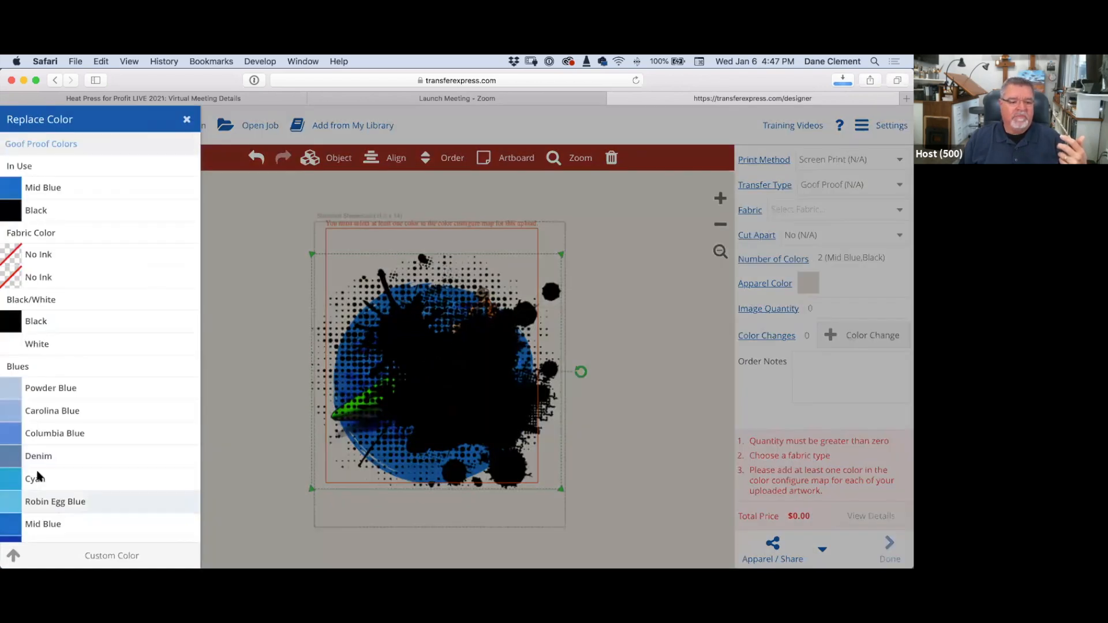
click(32, 525)
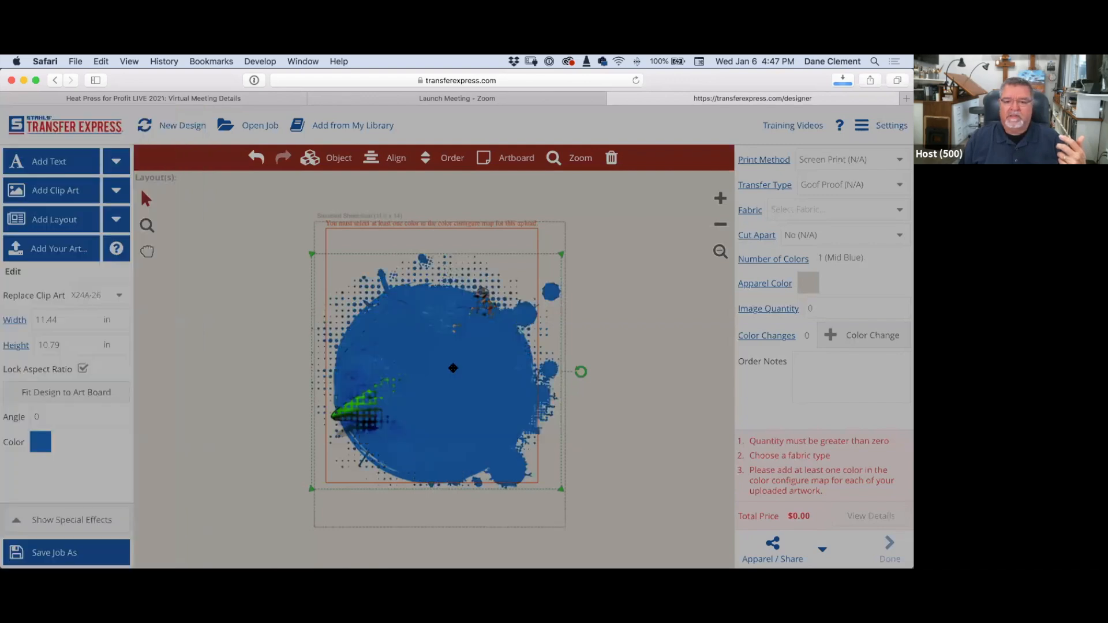
Step: Send the blue splatter to the back, behind the kayak artwork
click(453, 158)
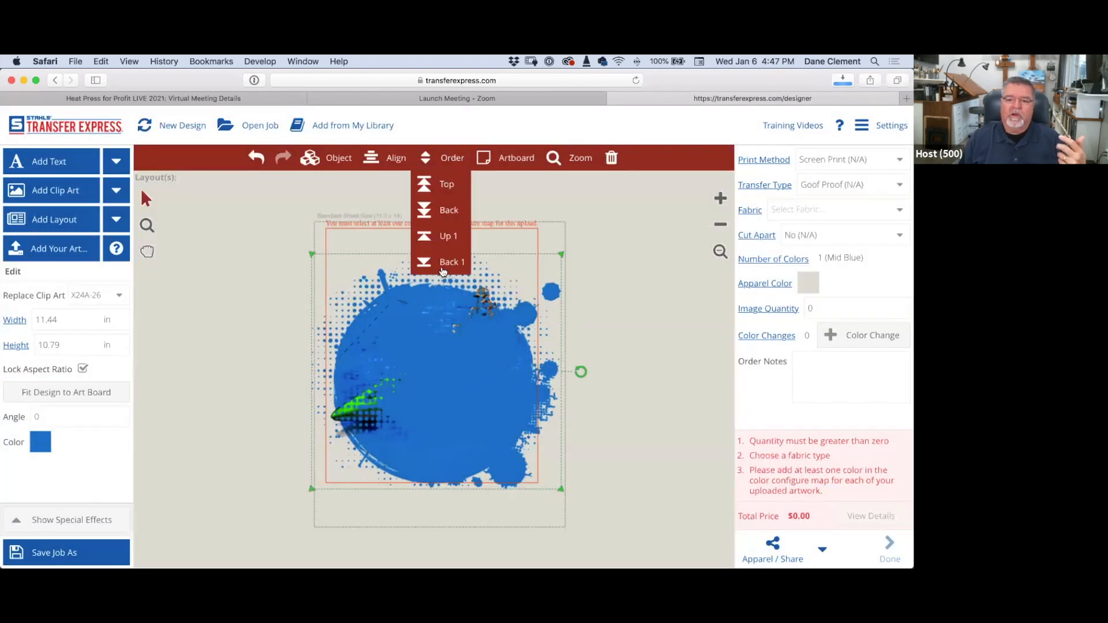
click(443, 210)
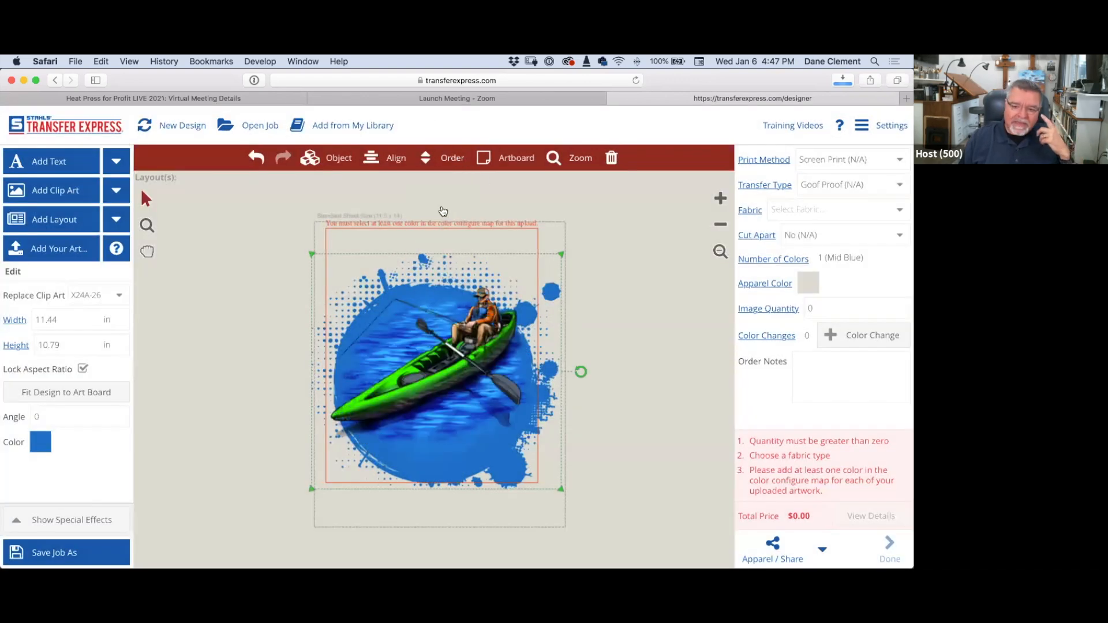
click(667, 258)
Step: Shift the kayak artwork slightly down and enlarge the splatter a little past the sheet's edge
click(482, 384)
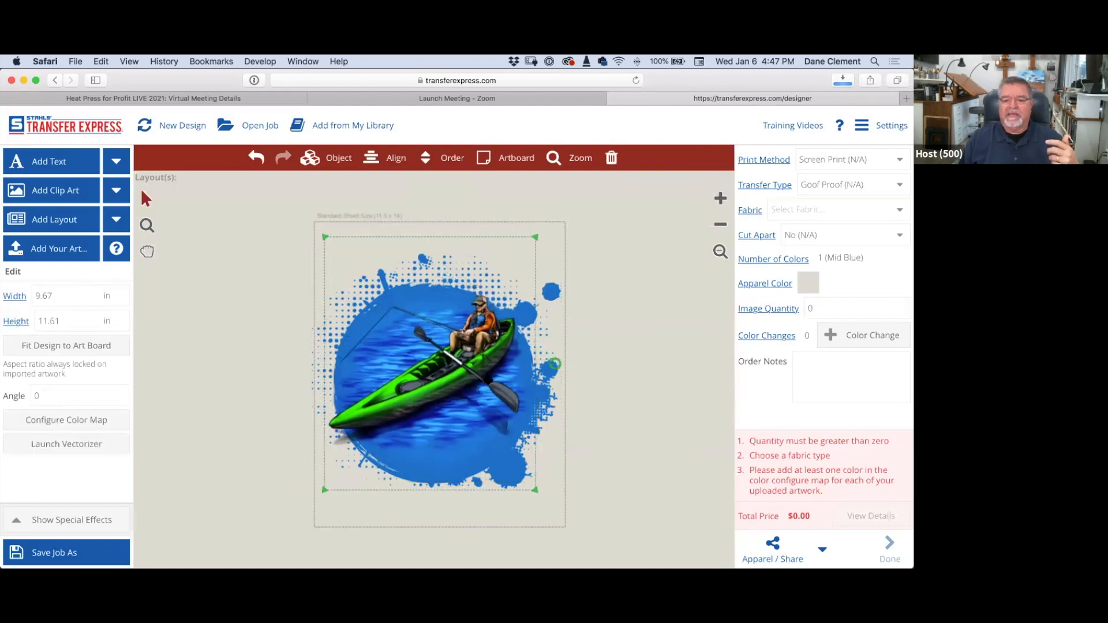
mouse_move(563, 493)
mouse_down()
mouse_move(566, 510)
mouse_move(569, 501)
mouse_up()
click(652, 298)
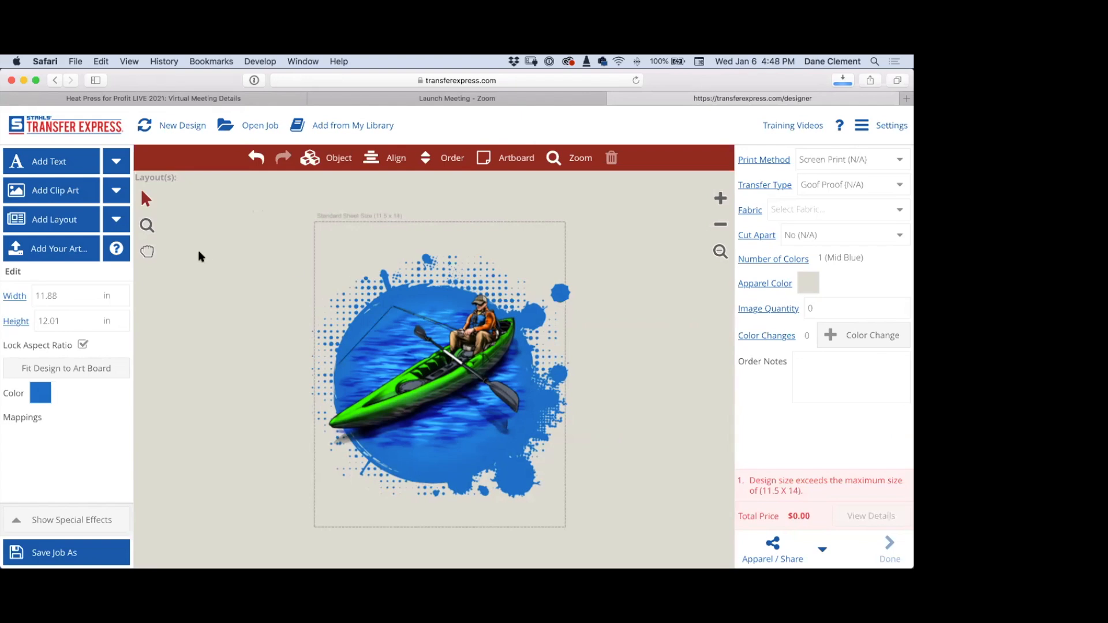
Step: Add two text objects and move one below the kayak, overlapping the sheet's edge
click(65, 163)
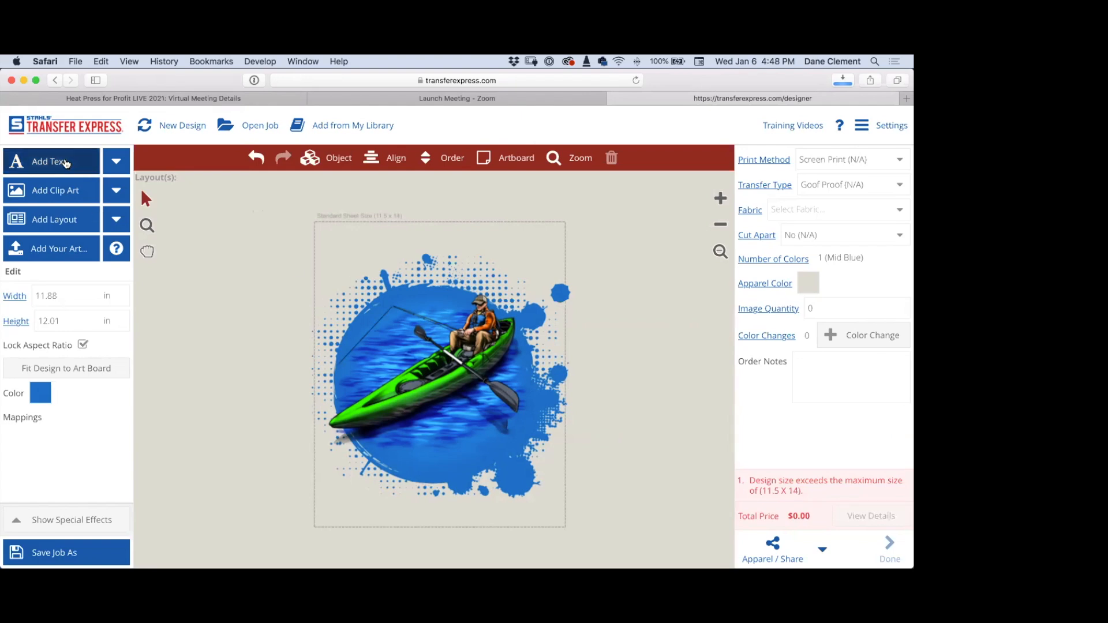
scroll(67, 462, down, 2)
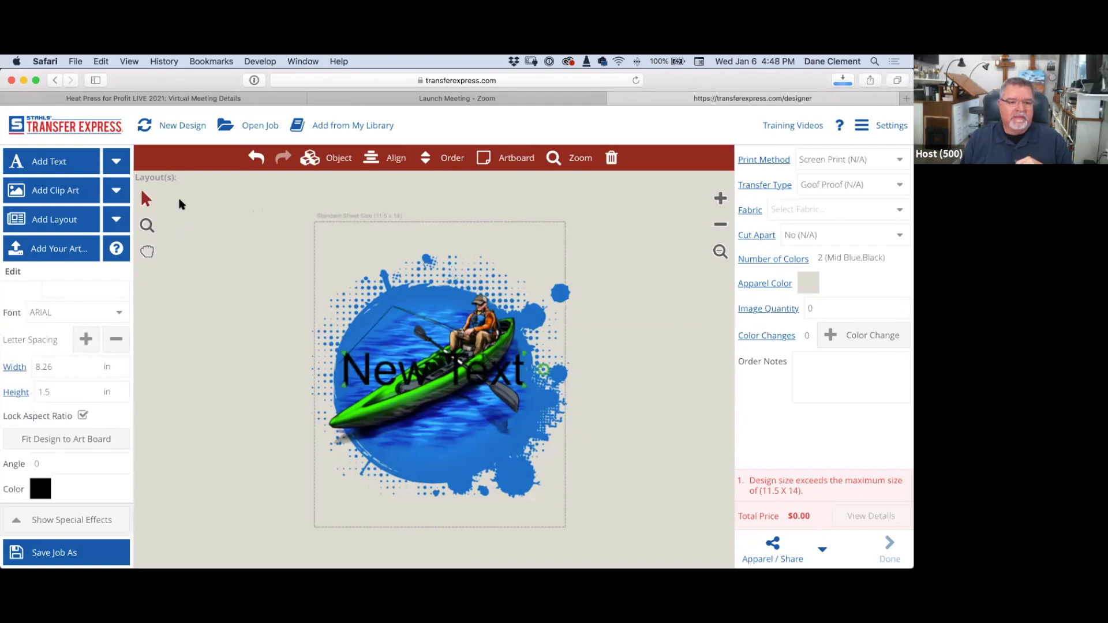
click(34, 167)
drag(404, 380, 277, 460)
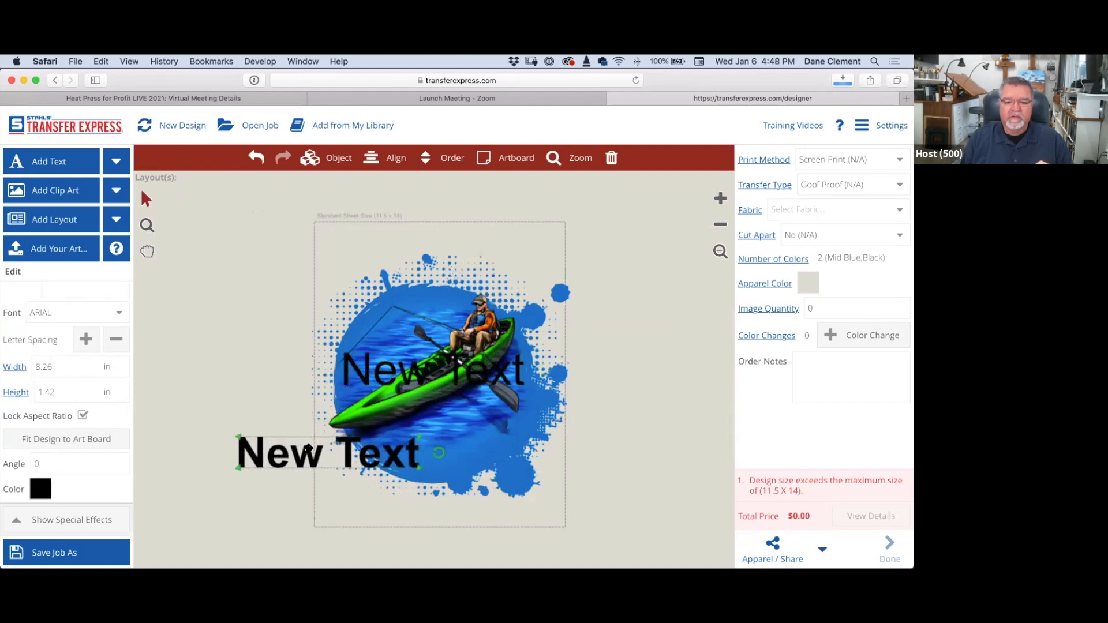
Step: Replace the wording of the lower text object with TIGER
double_click(279, 460)
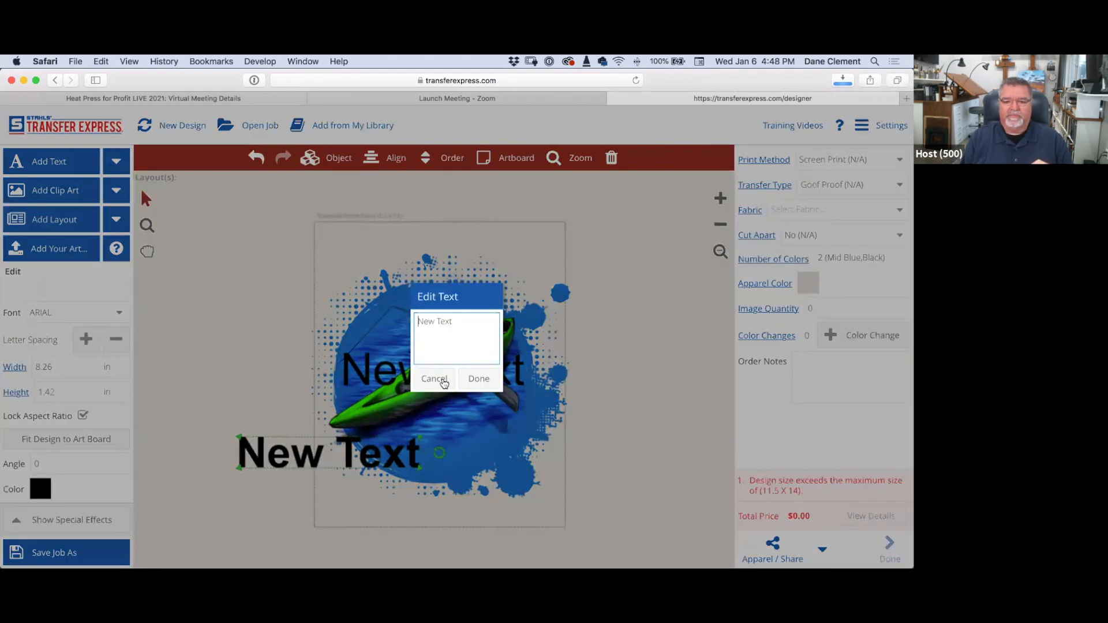
click(72, 308)
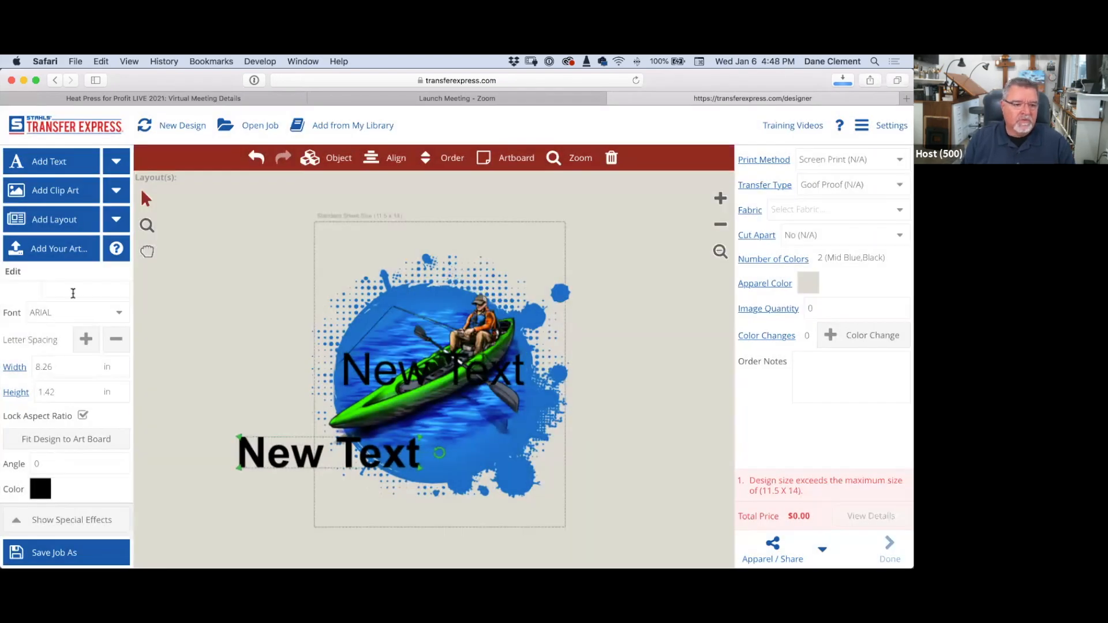
scroll(72, 294, up, 2)
drag(82, 295, 59, 286)
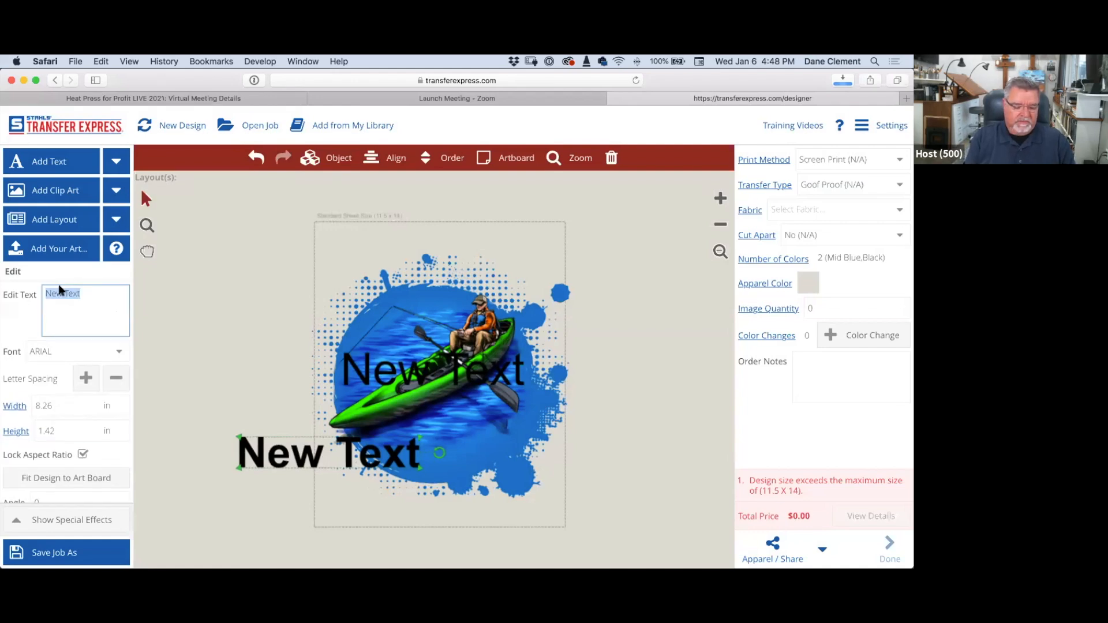
text(TIGER)
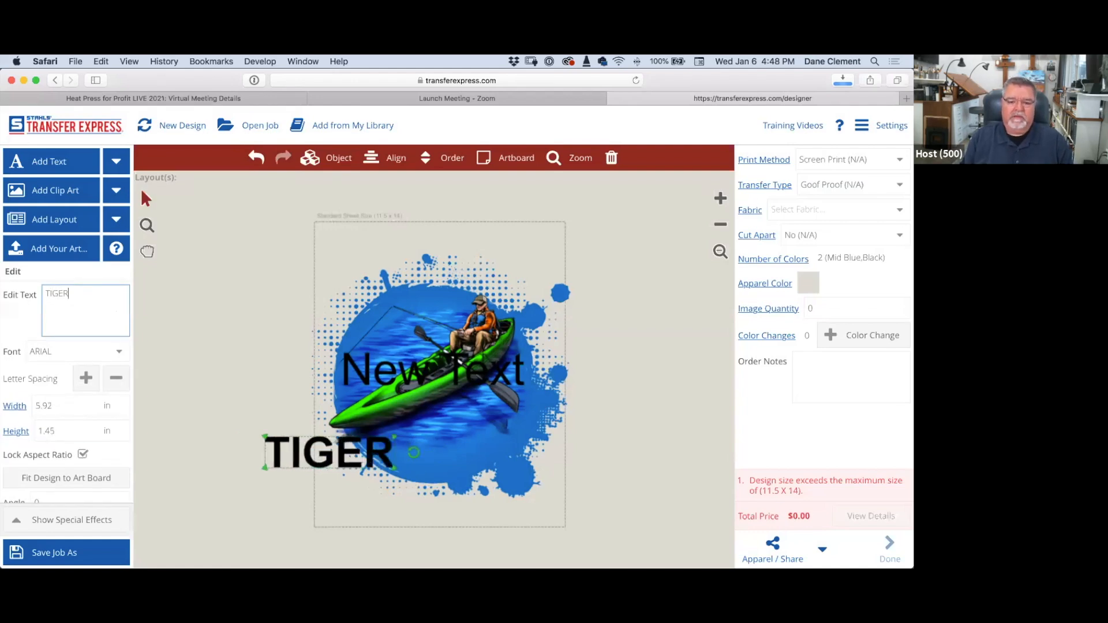
Step: Set the TIGER text in the Aardvark font and enlarge it to about 9.02 by 2.46 in, level with the kayak
click(117, 352)
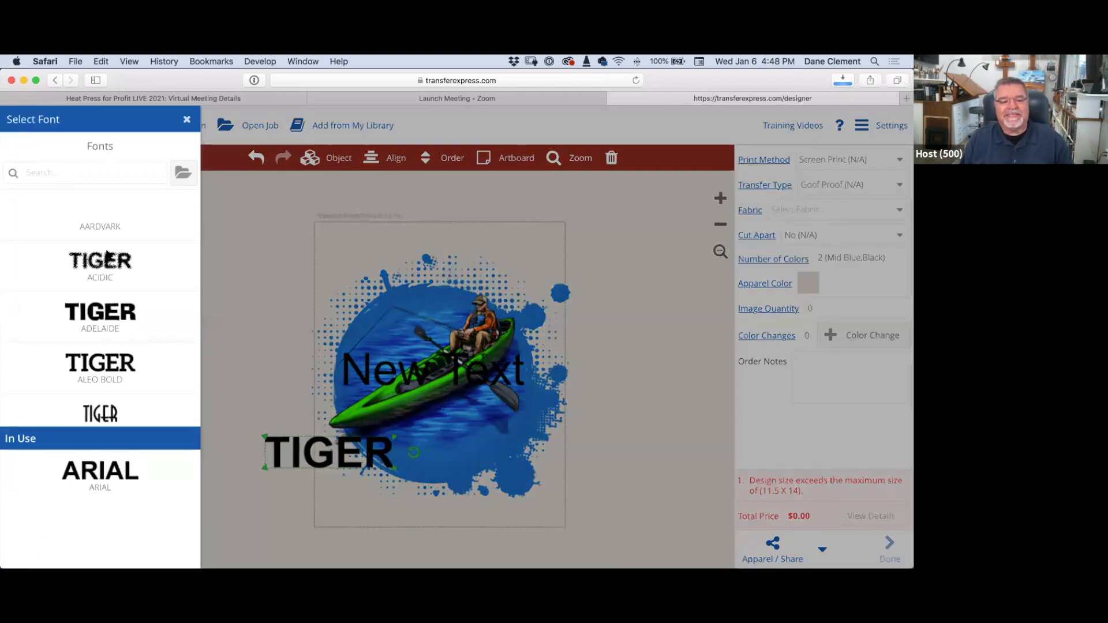
click(111, 315)
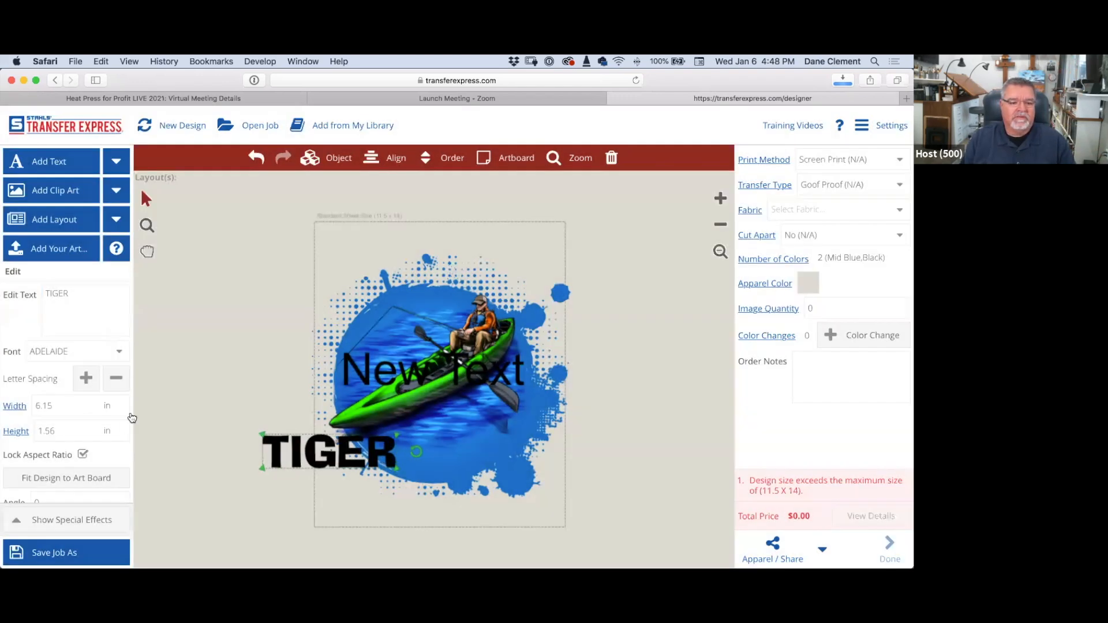
click(120, 353)
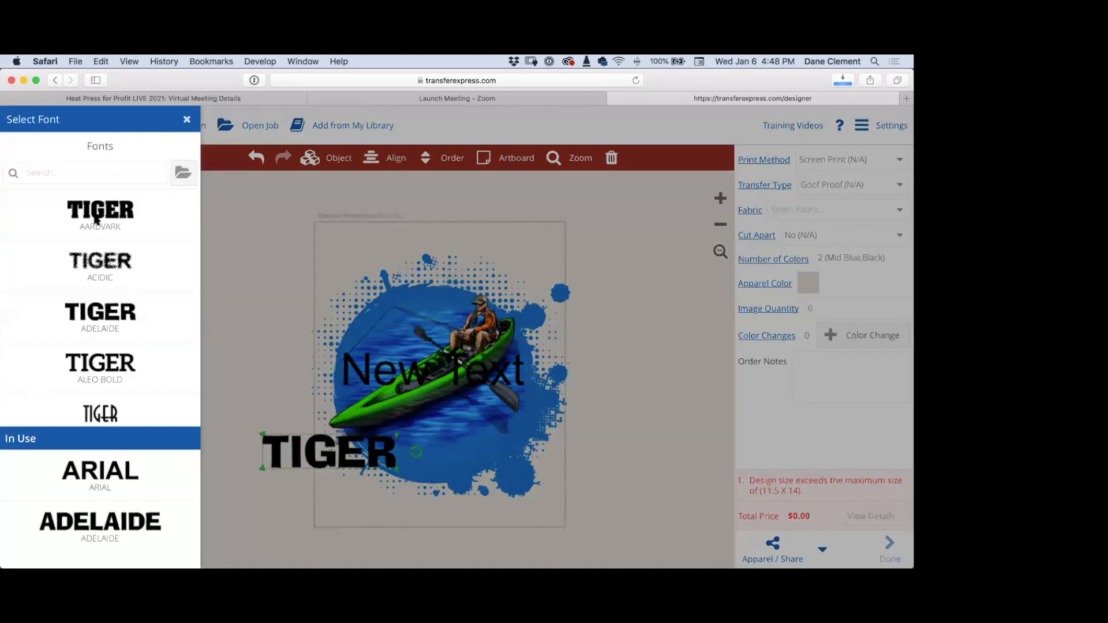
click(99, 210)
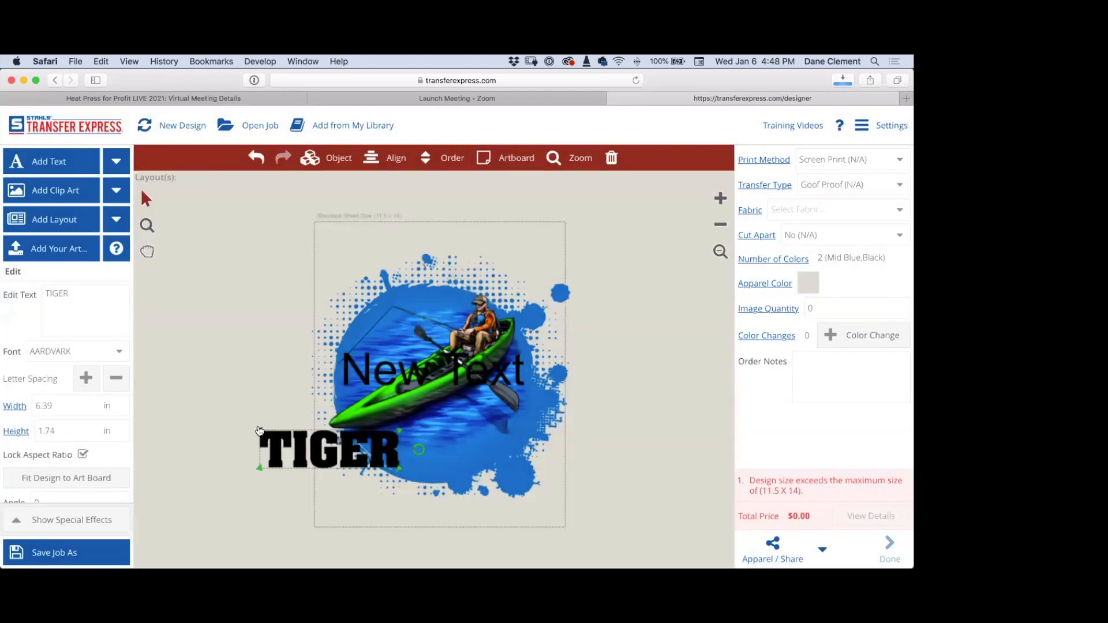
drag(258, 431, 216, 367)
drag(311, 447, 305, 380)
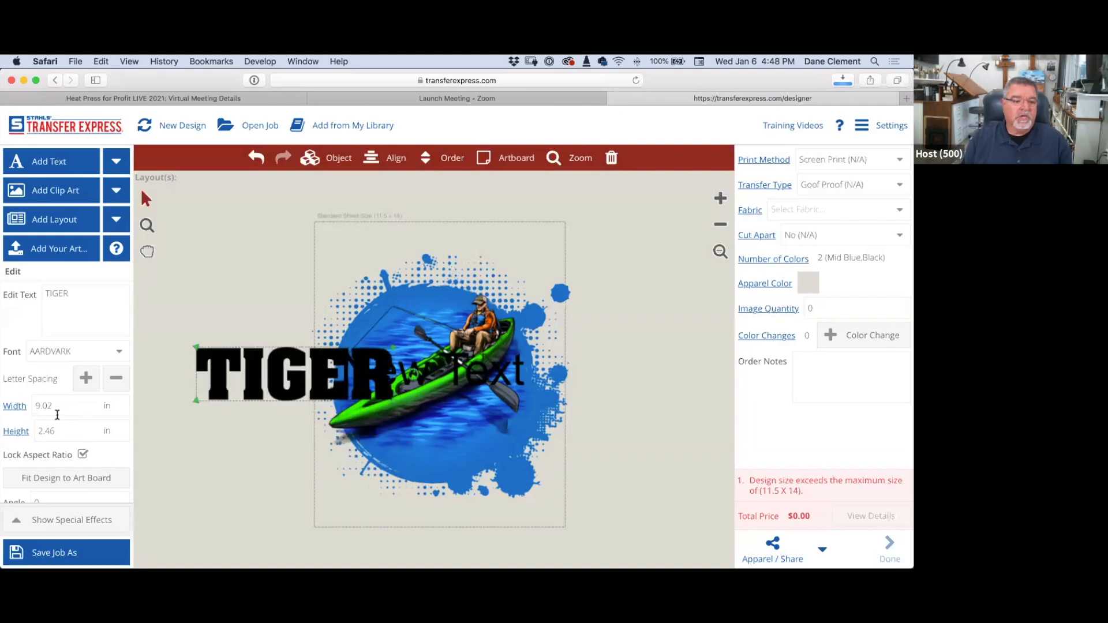
Step: Fill the TIGER text with a bold, wavy tiger-stripe pattern from the special effects
scroll(39, 319, down, 2)
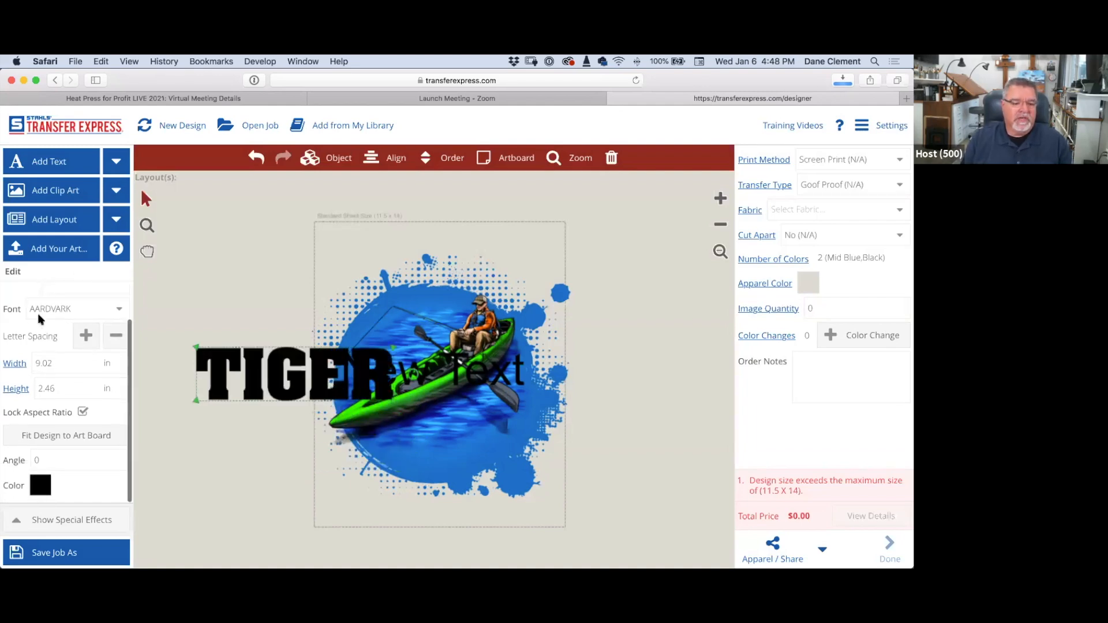
click(56, 523)
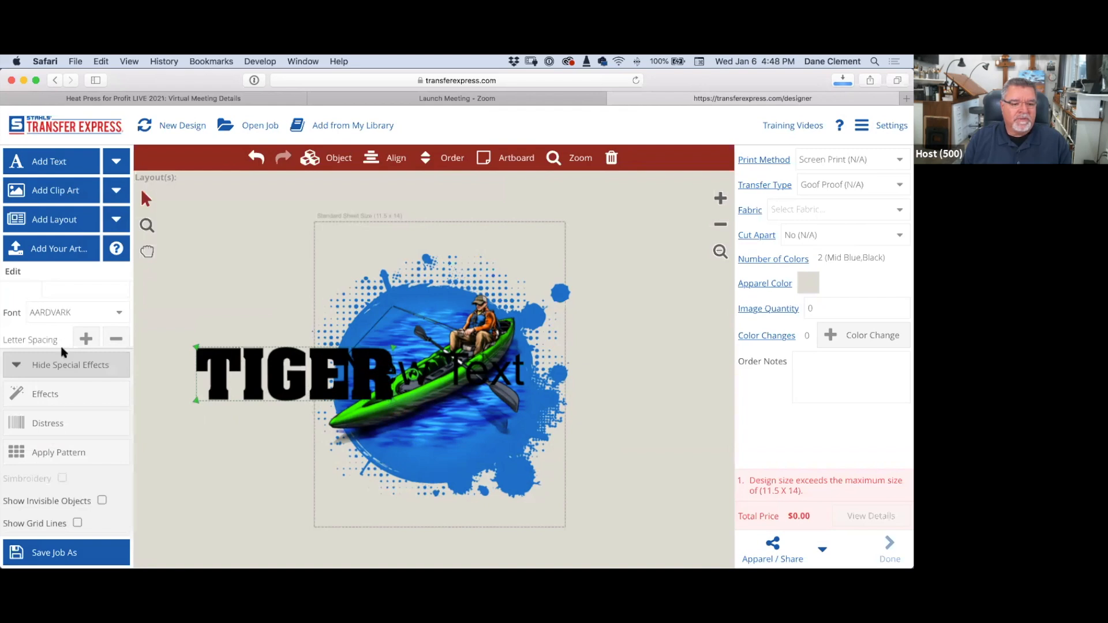
click(56, 453)
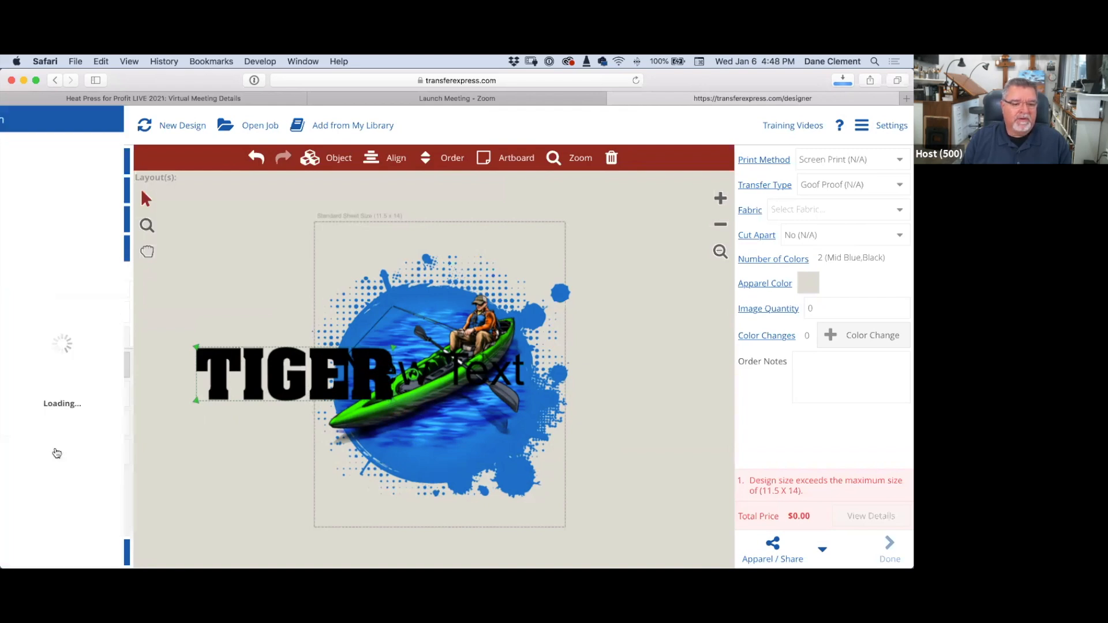
scroll(116, 428, down, 10)
scroll(113, 428, down, 15)
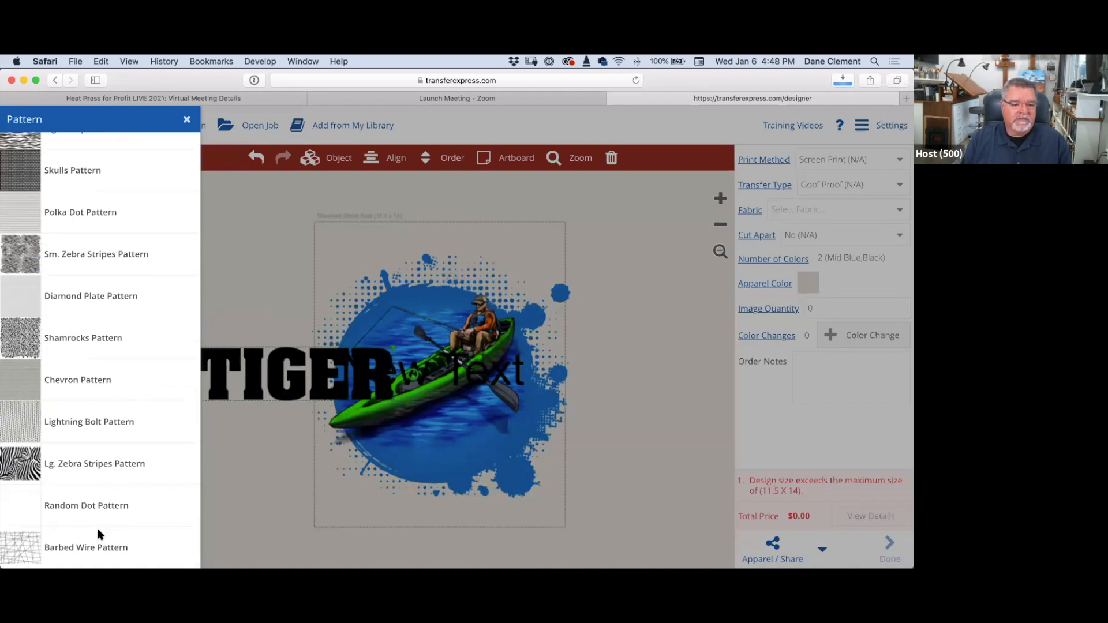
scroll(92, 404, up, 4)
click(136, 285)
Step: Enlarge the striped TIGER text and move it up so it sits above the kayak's bow
drag(257, 356, 238, 326)
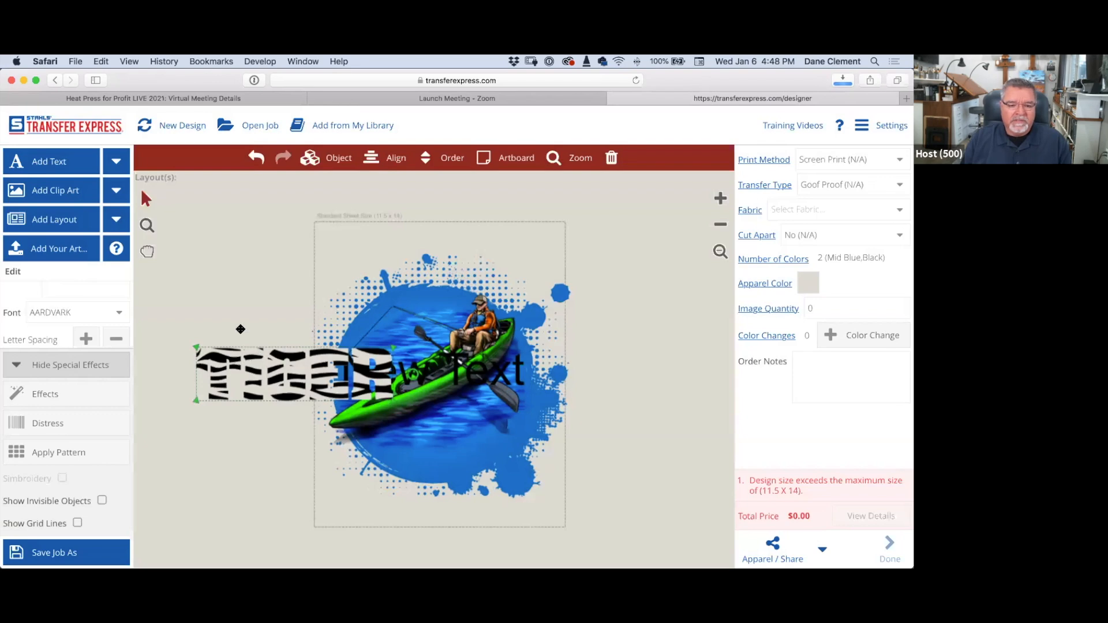
drag(374, 318, 420, 306)
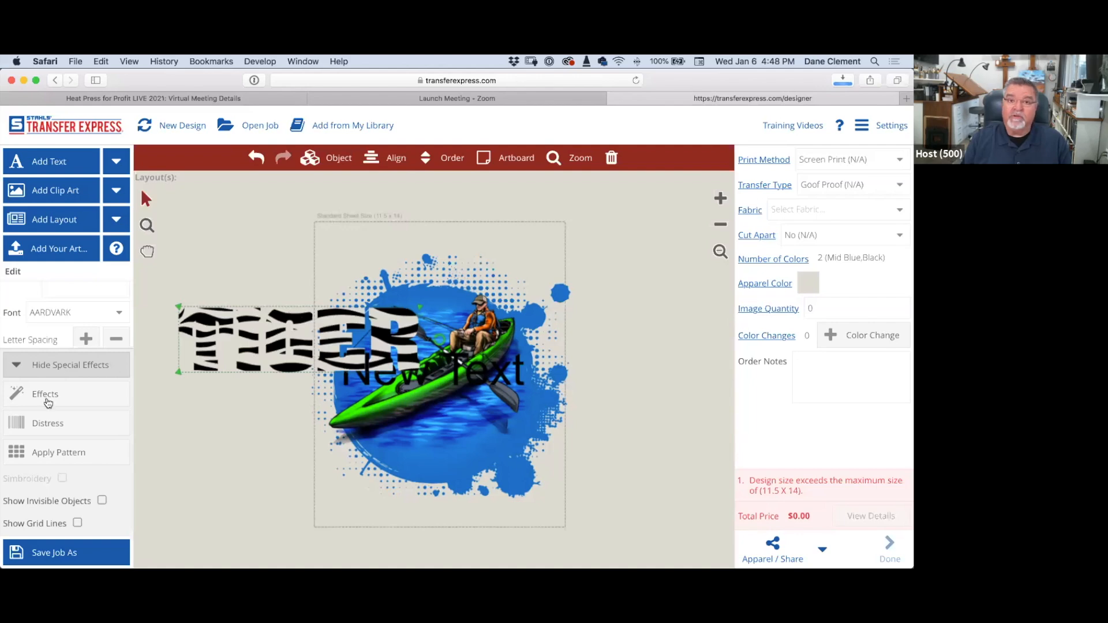
scroll(26, 325, up, 3)
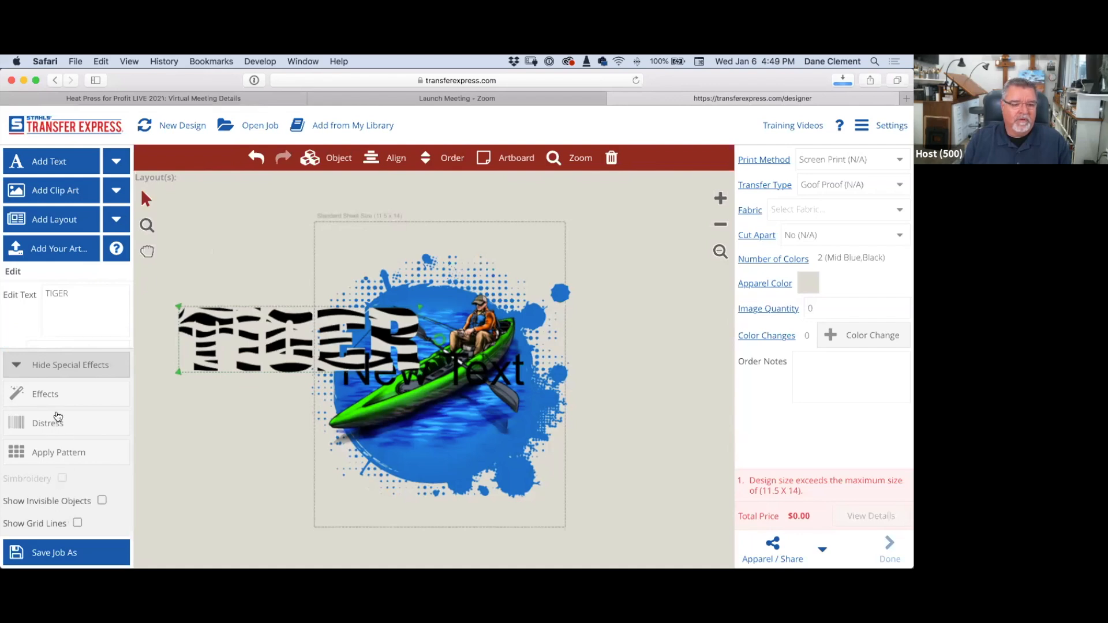
Step: Open the effects for the striped TIGER text and look through the available outline, rotation, shadow and shape effects
click(47, 390)
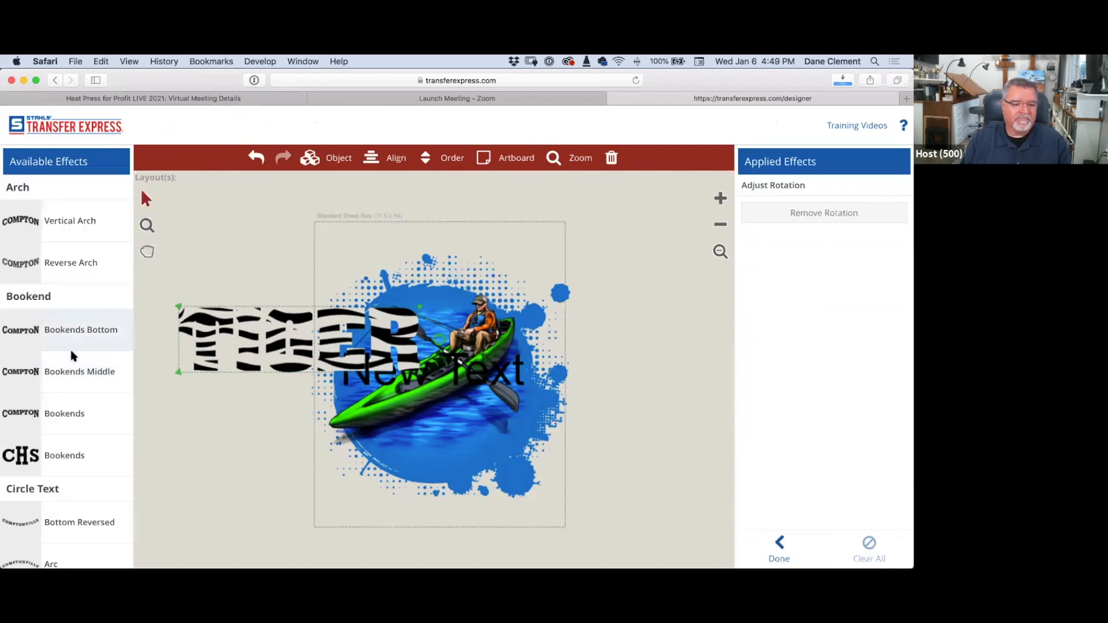
click(55, 80)
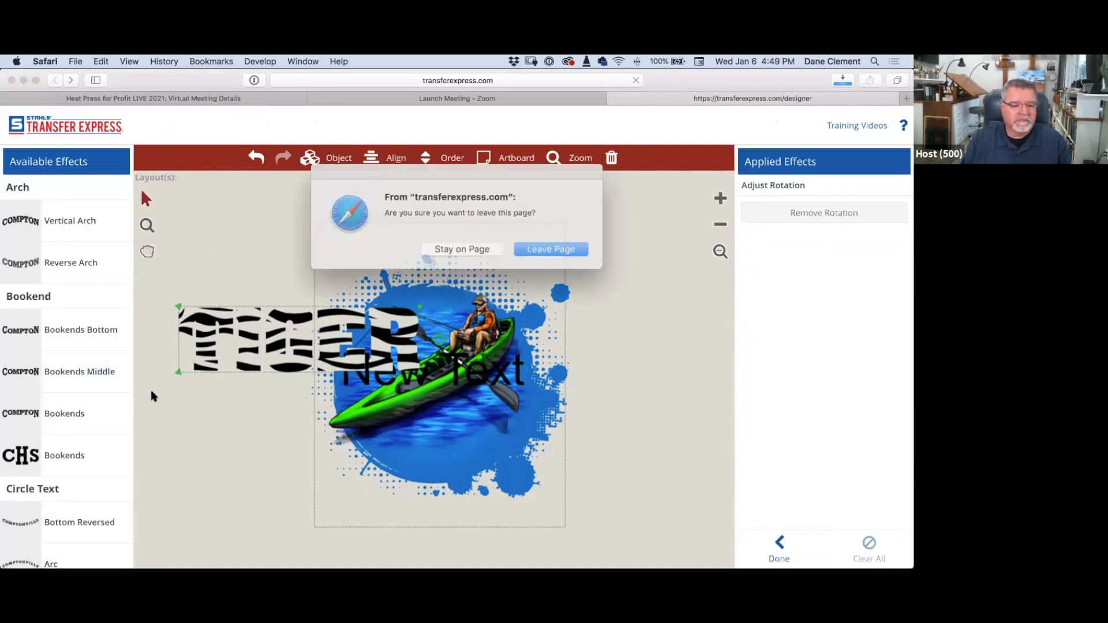
click(461, 246)
scroll(49, 448, down, 15)
scroll(48, 167, up, 2)
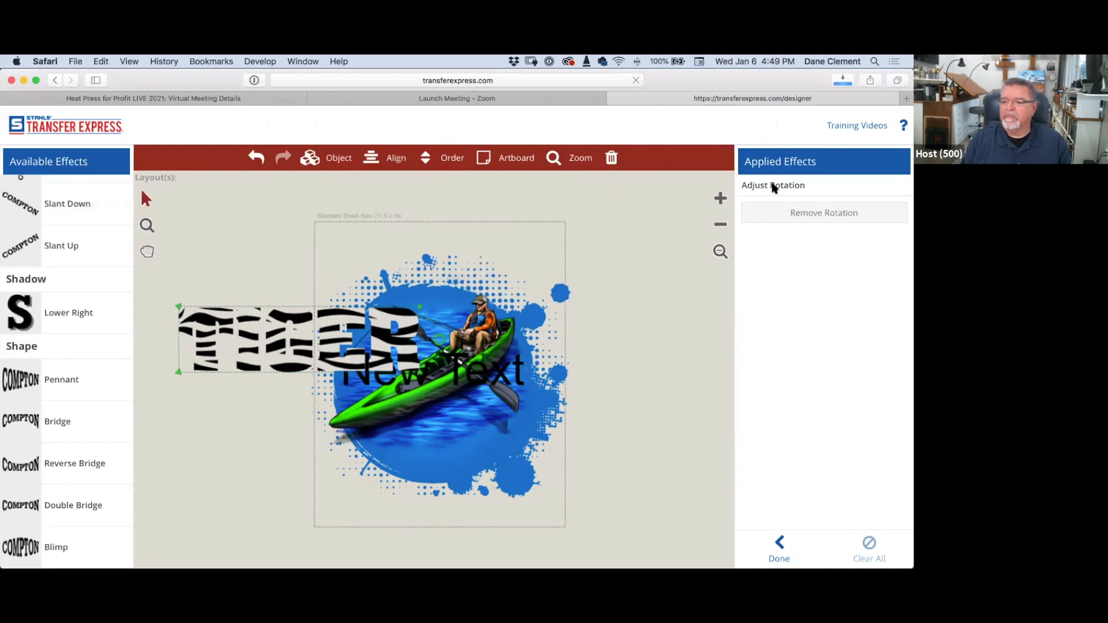
click(825, 215)
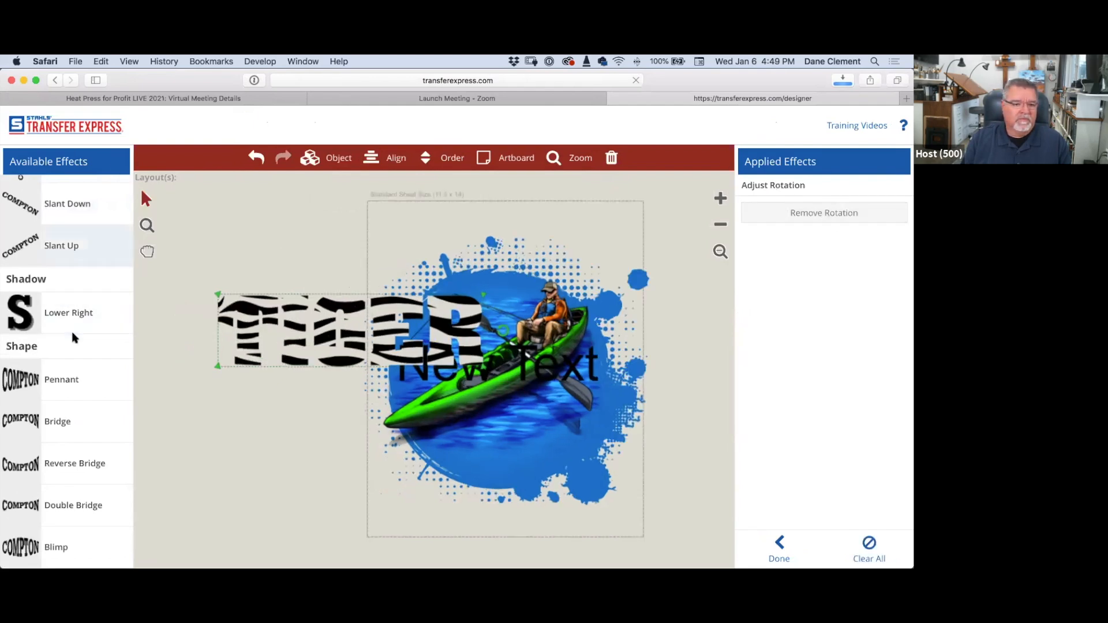
scroll(52, 162, up, 5)
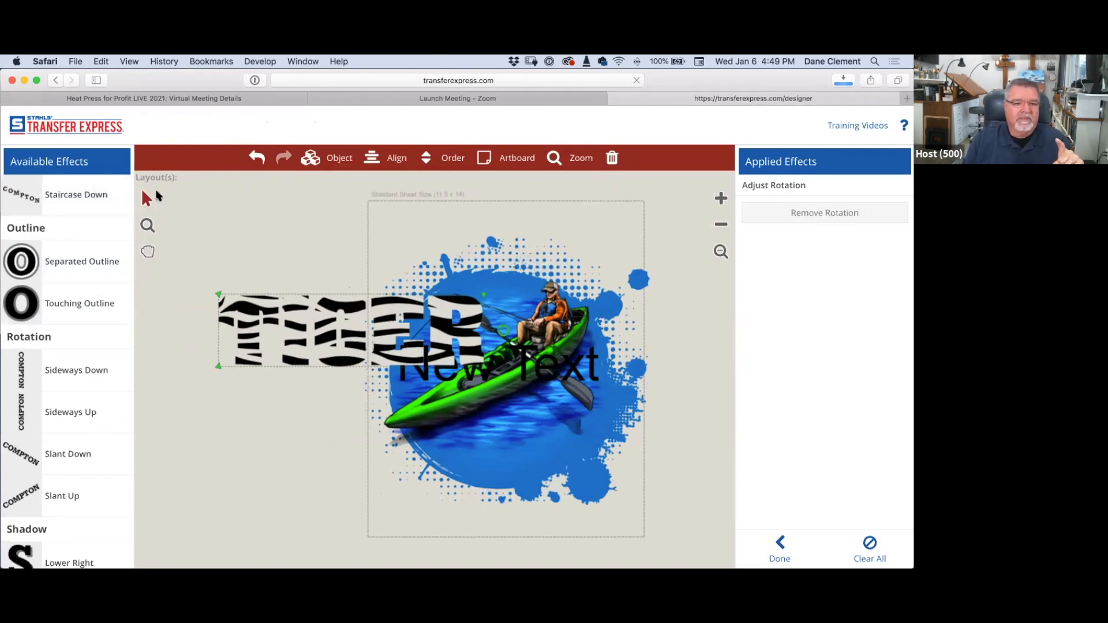
Step: Undo the last enlargement of the TIGER text and add a separated outline to the blue splatter background
click(155, 466)
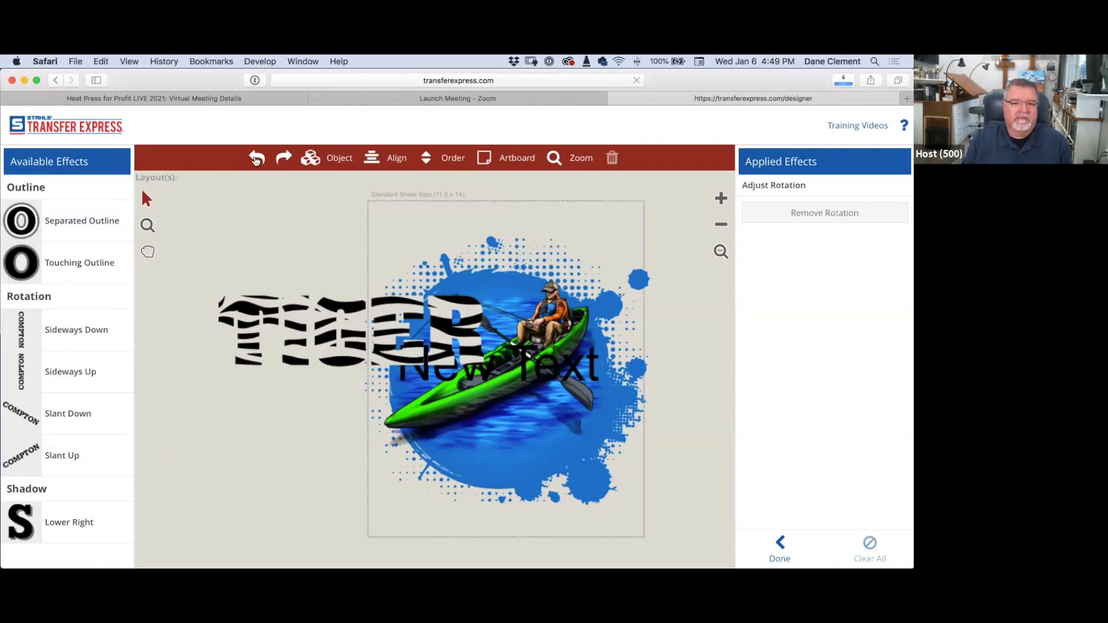
click(256, 159)
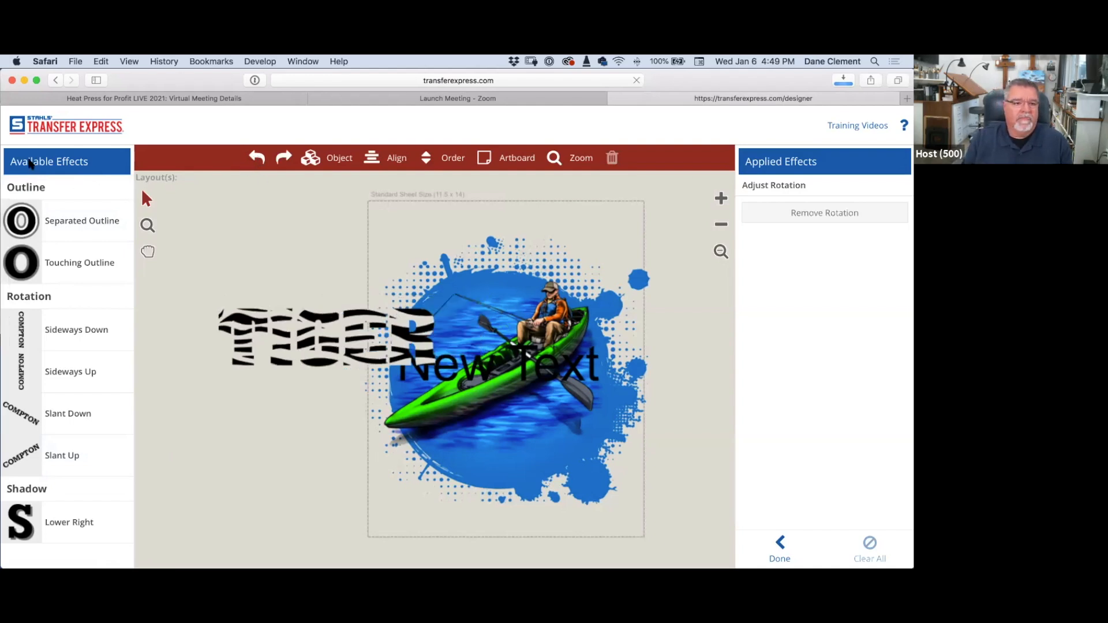
click(52, 224)
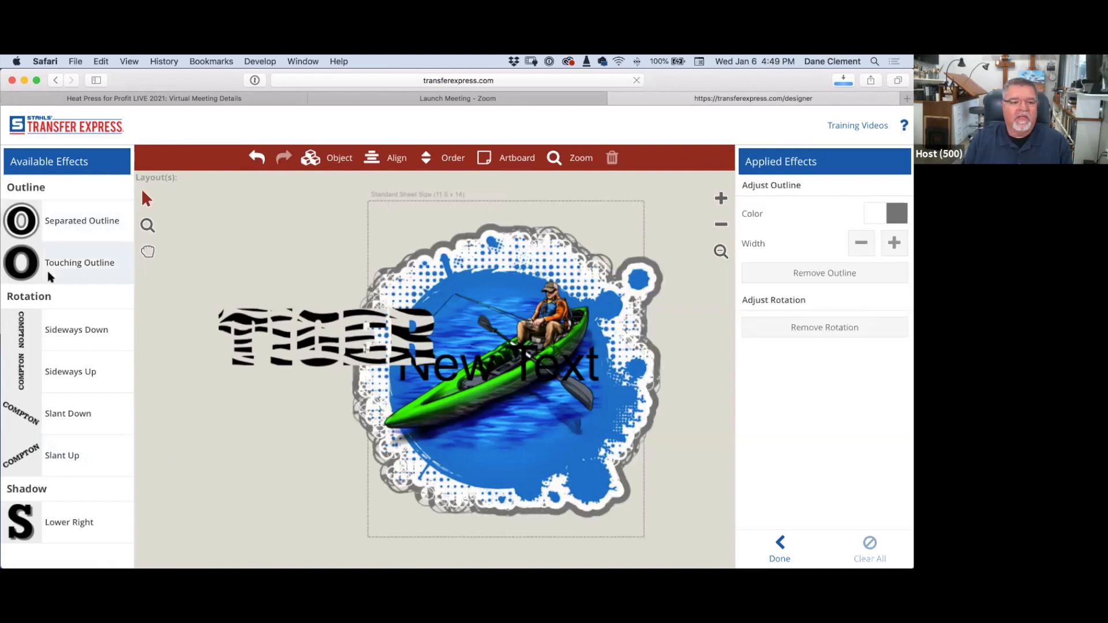
Step: Add a separated outline to the TIGER text and set the outer outline color to Carolina Blue
click(338, 355)
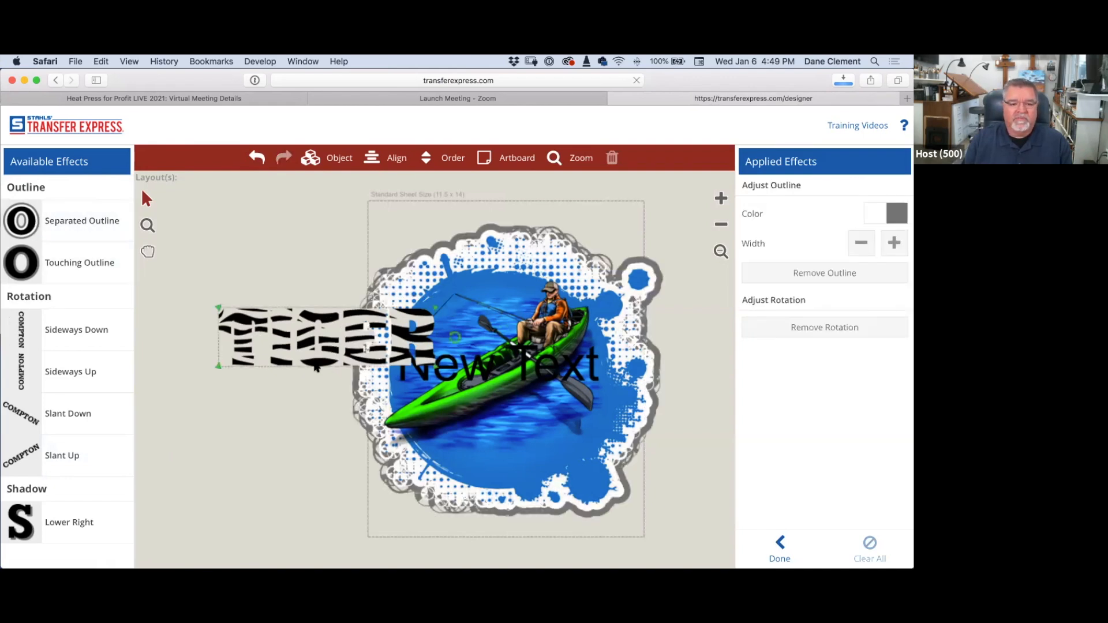
scroll(49, 385, down, 10)
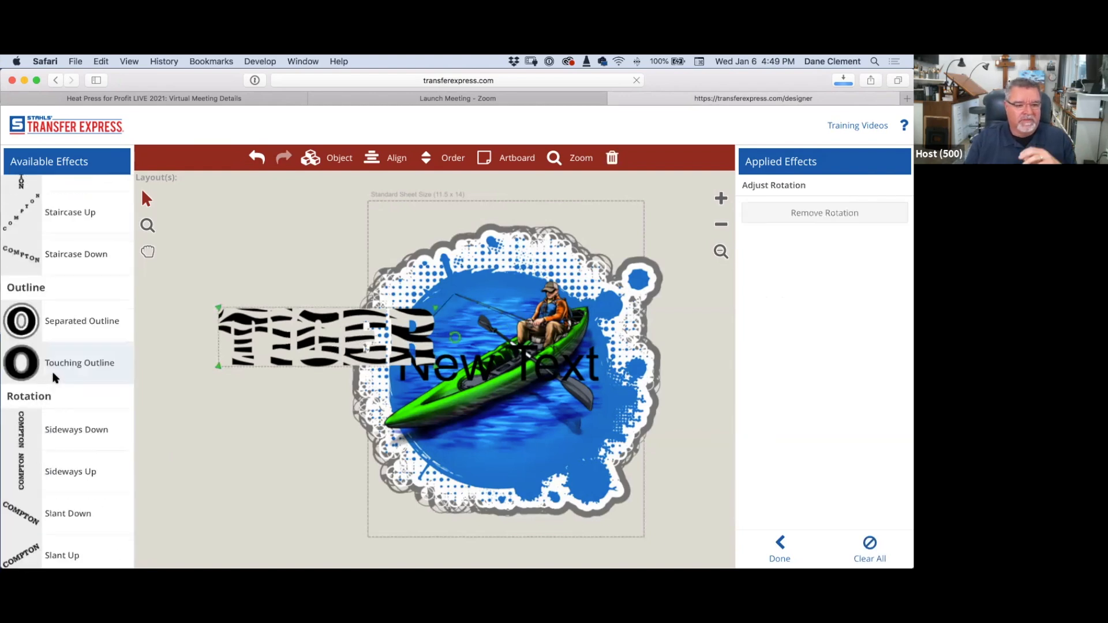
click(23, 190)
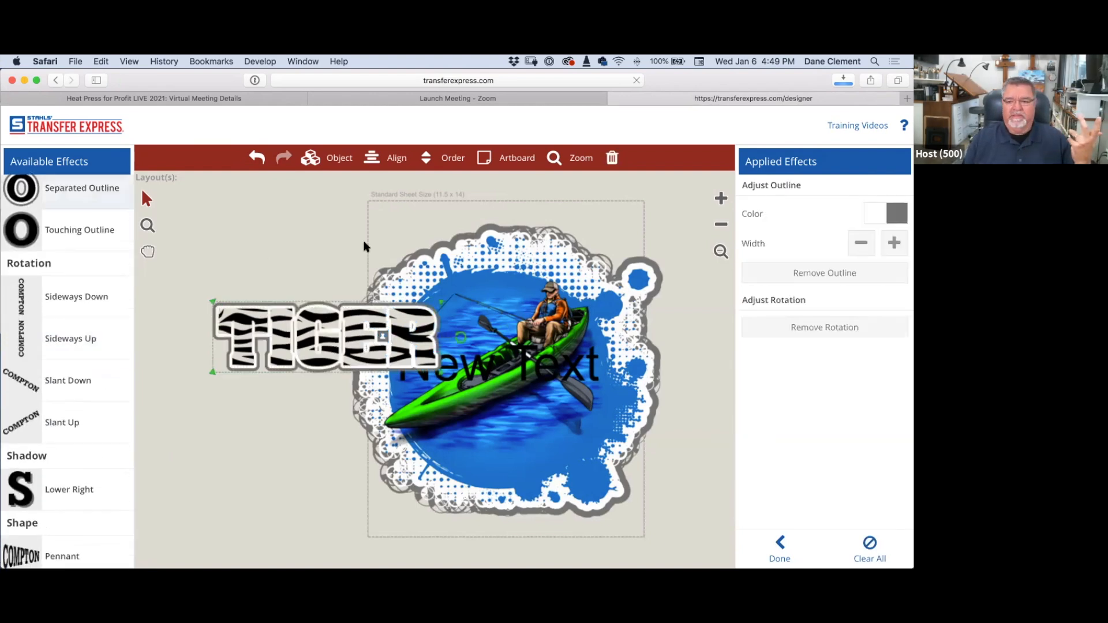
click(897, 214)
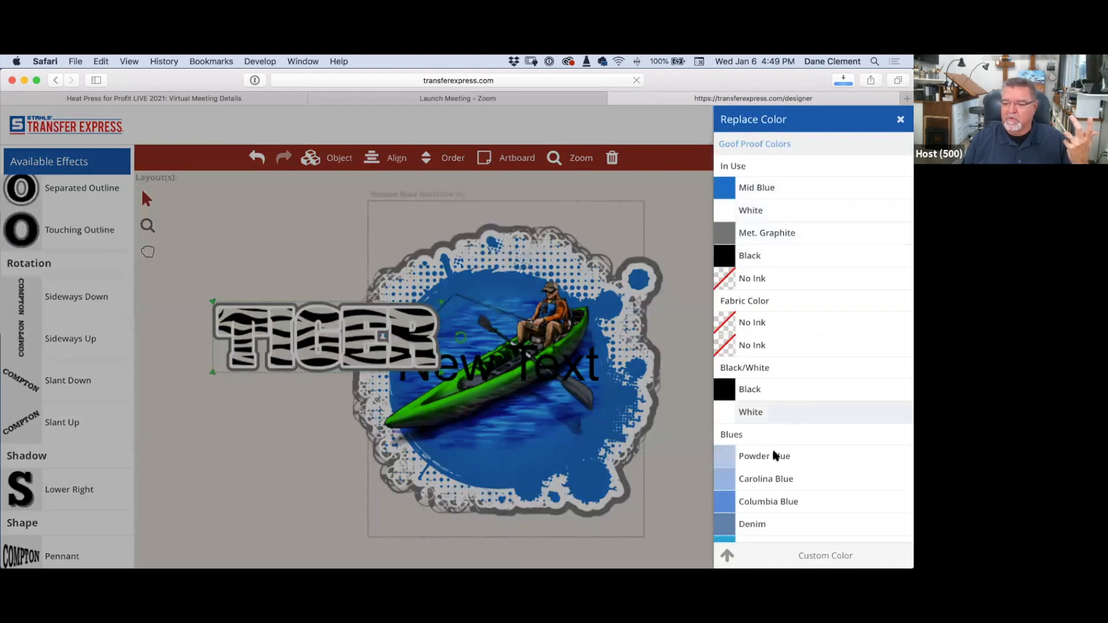
click(766, 479)
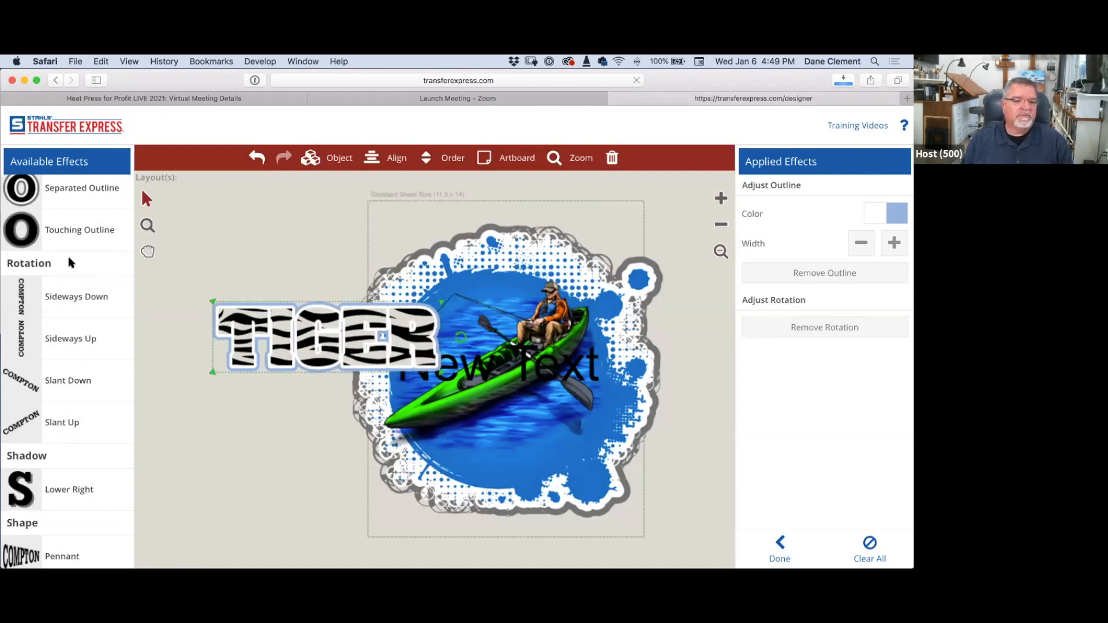
Step: Review the full list of available effects for the outlined TIGER text, including arches, combos, shadows and shapes
scroll(68, 256, up, 10)
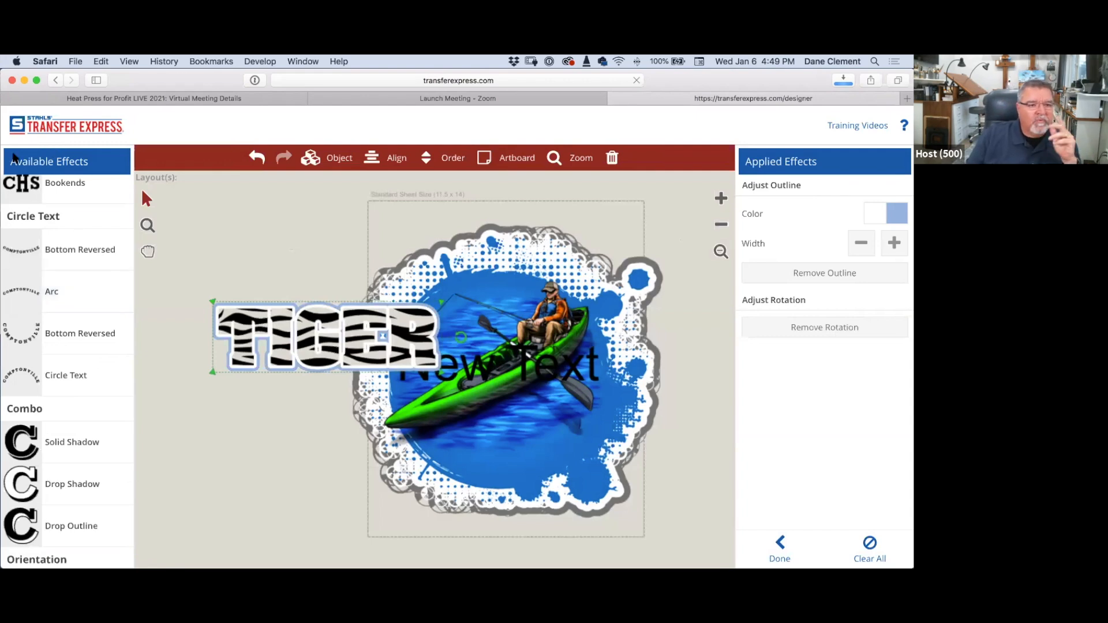
scroll(68, 323, down, 15)
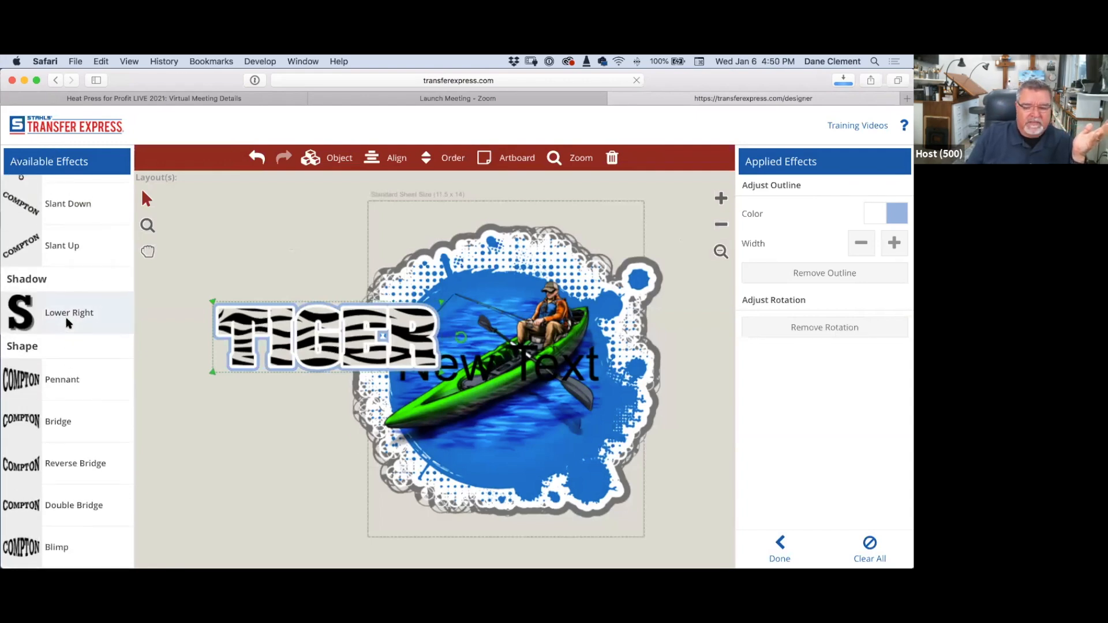
click(779, 548)
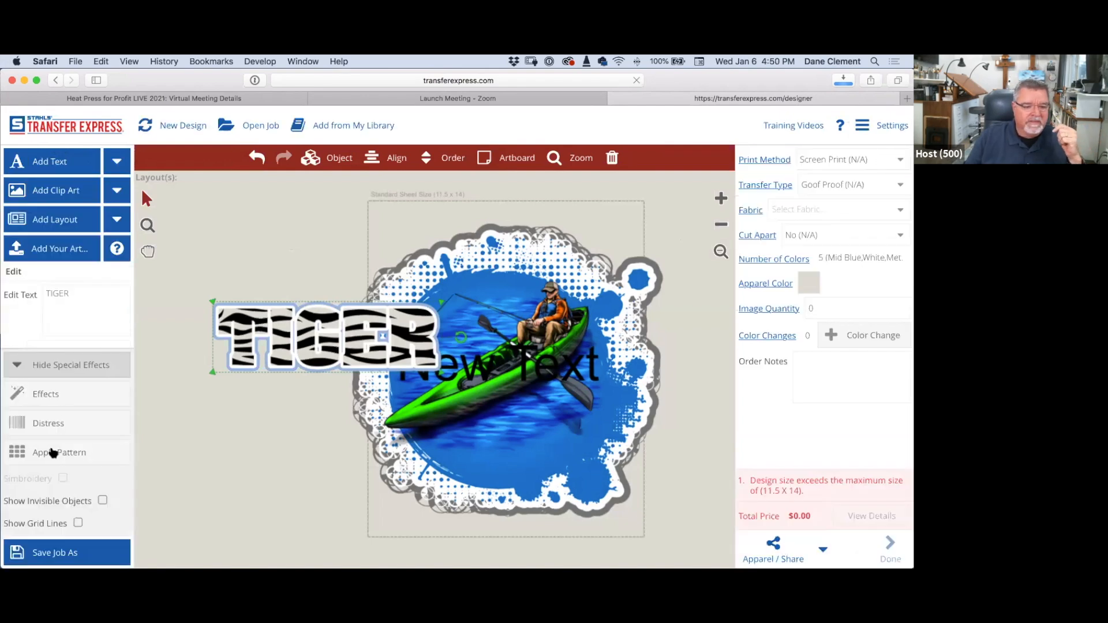
click(46, 398)
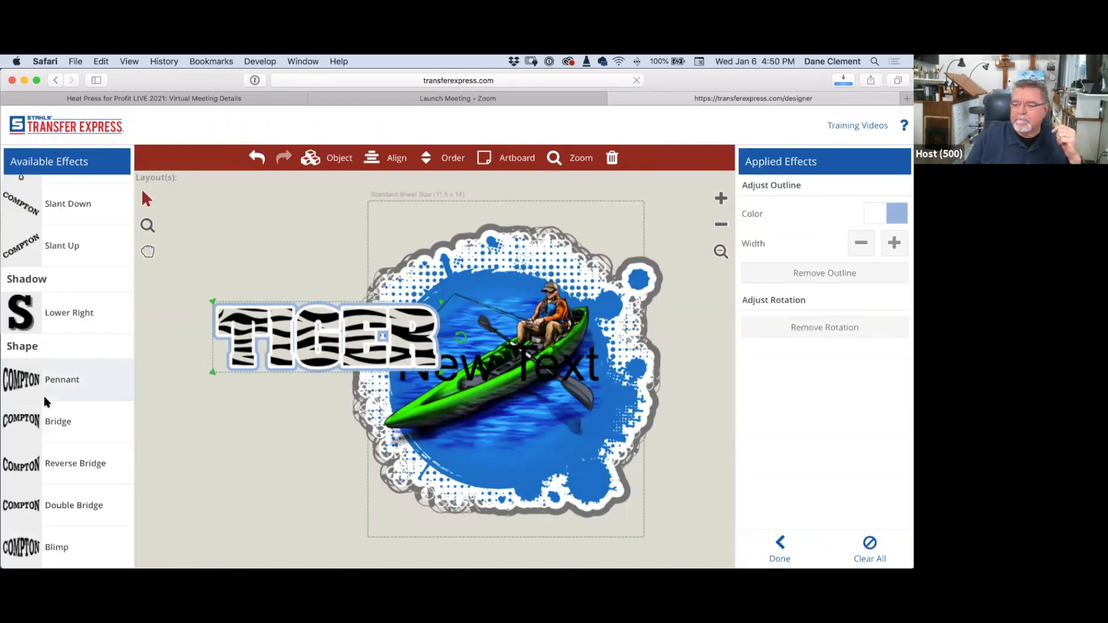
scroll(55, 346, up, 10)
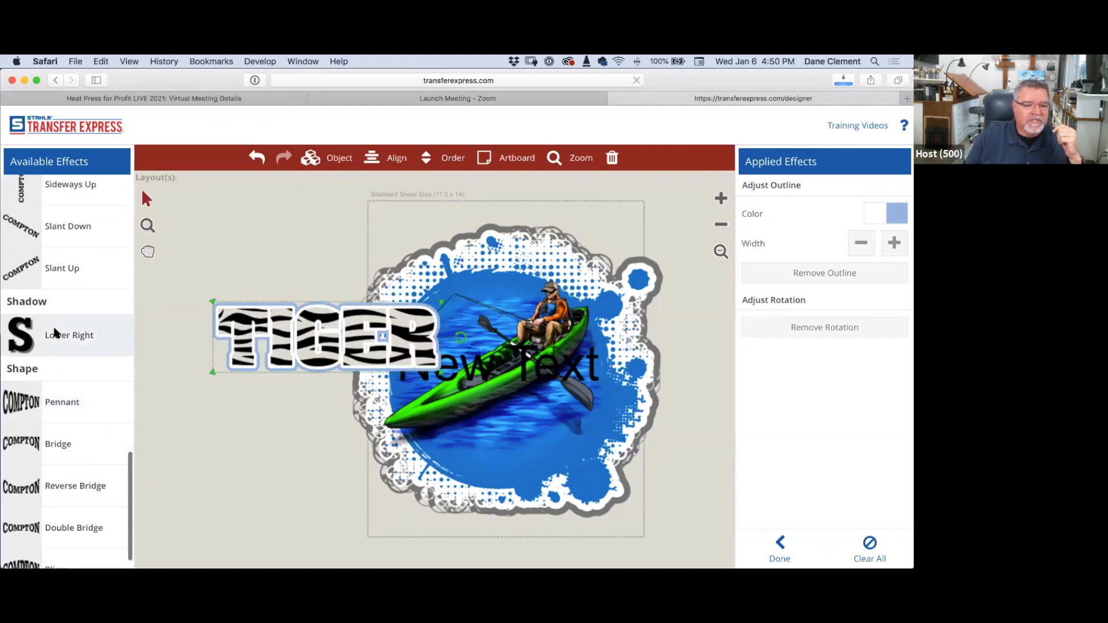
scroll(55, 331, up, 5)
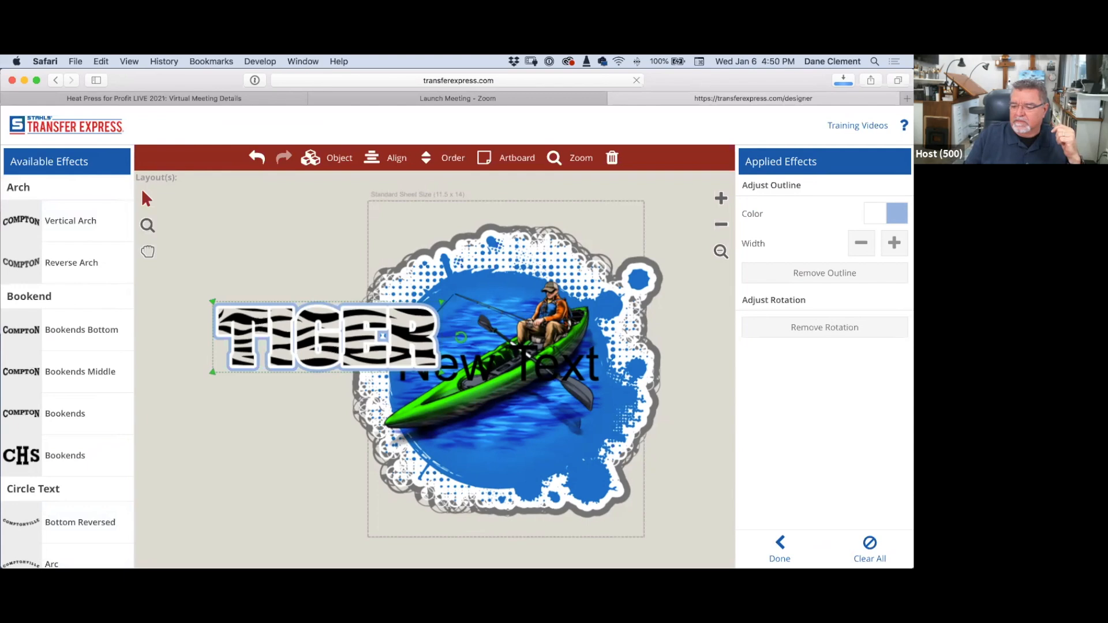
click(780, 550)
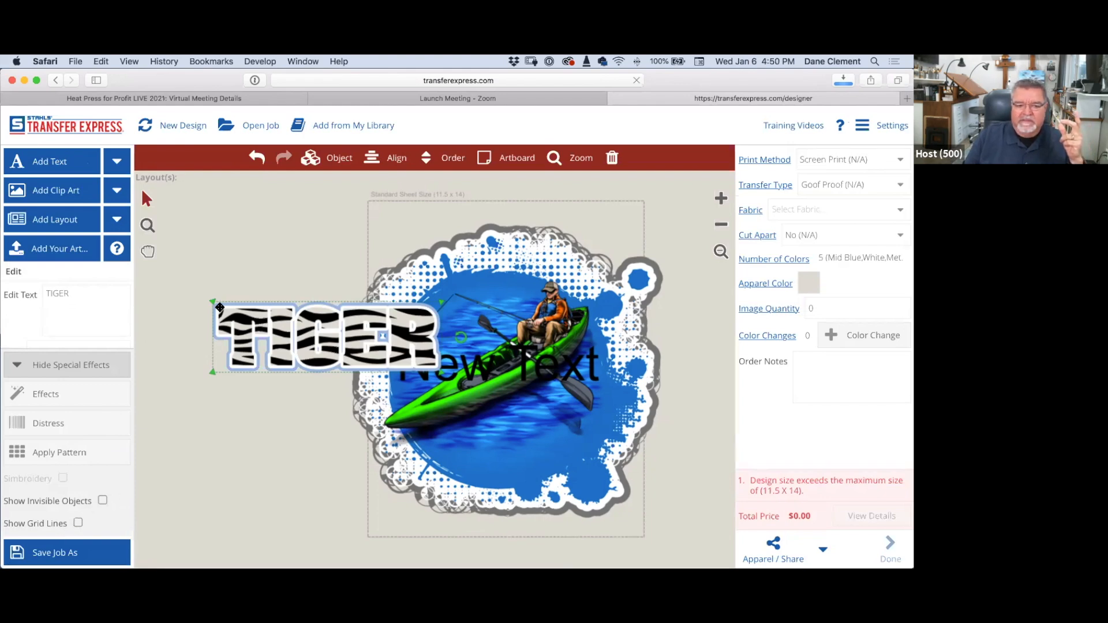
Step: Move the outlined TIGER text up so it sits level with the kayaker's head, and deselect it
drag(237, 285, 235, 270)
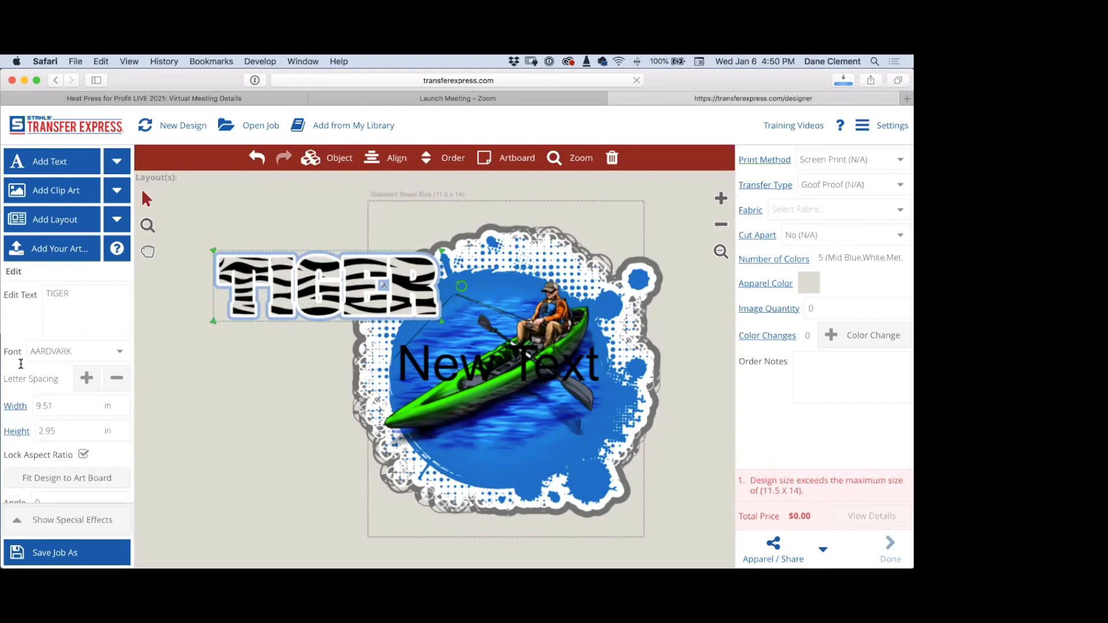
scroll(104, 458, down, 2)
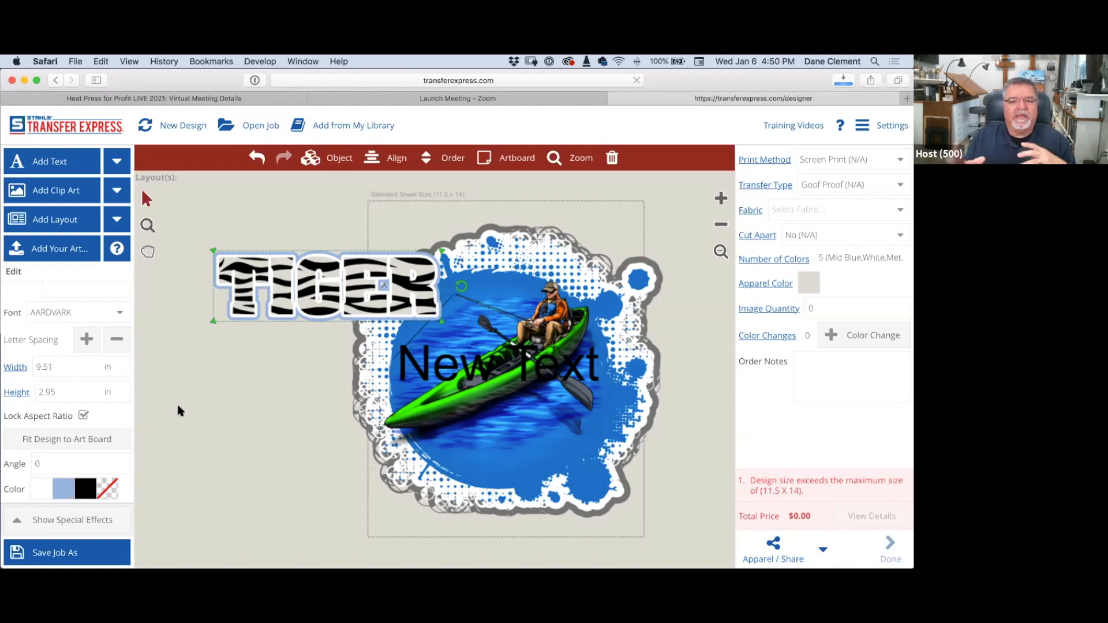
click(217, 418)
Step: Delete the blue splatter clip art and the New Text object from the design
click(598, 358)
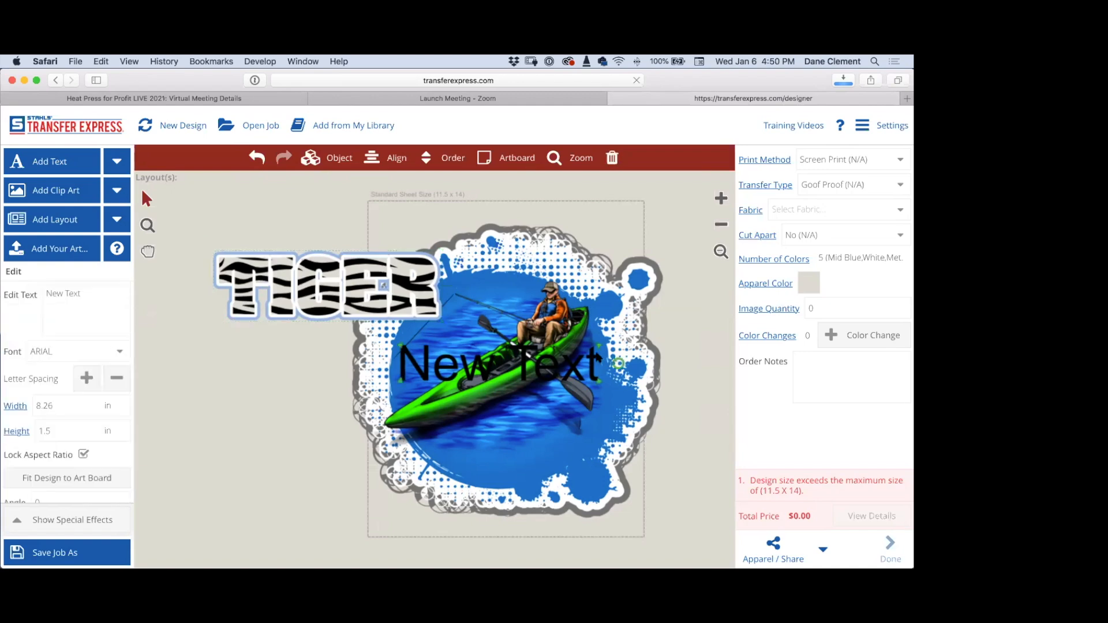
click(634, 288)
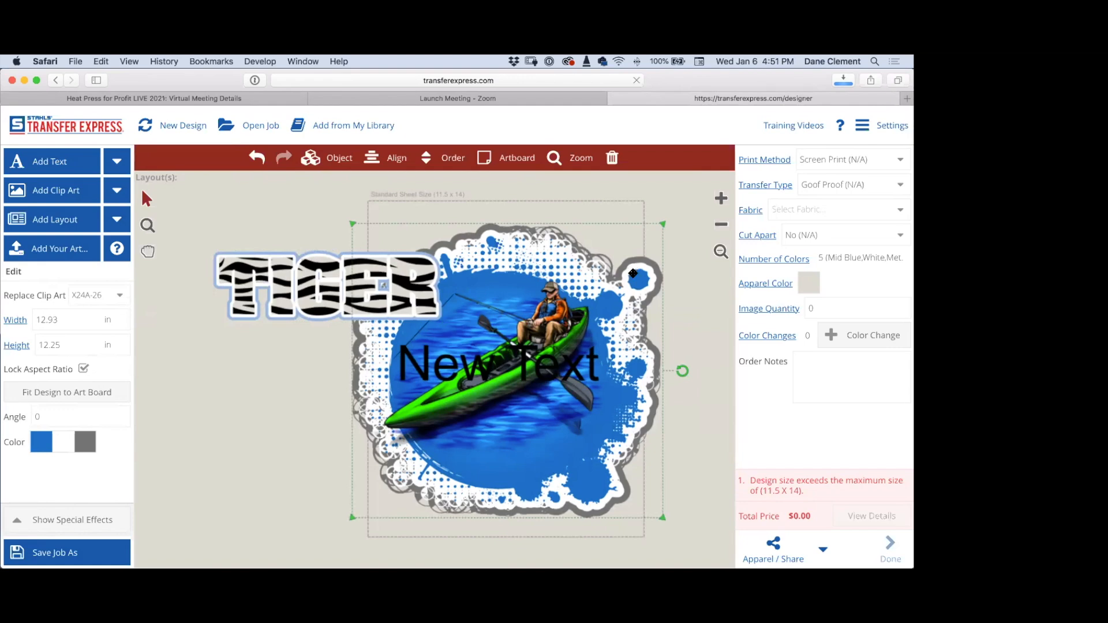
click(613, 160)
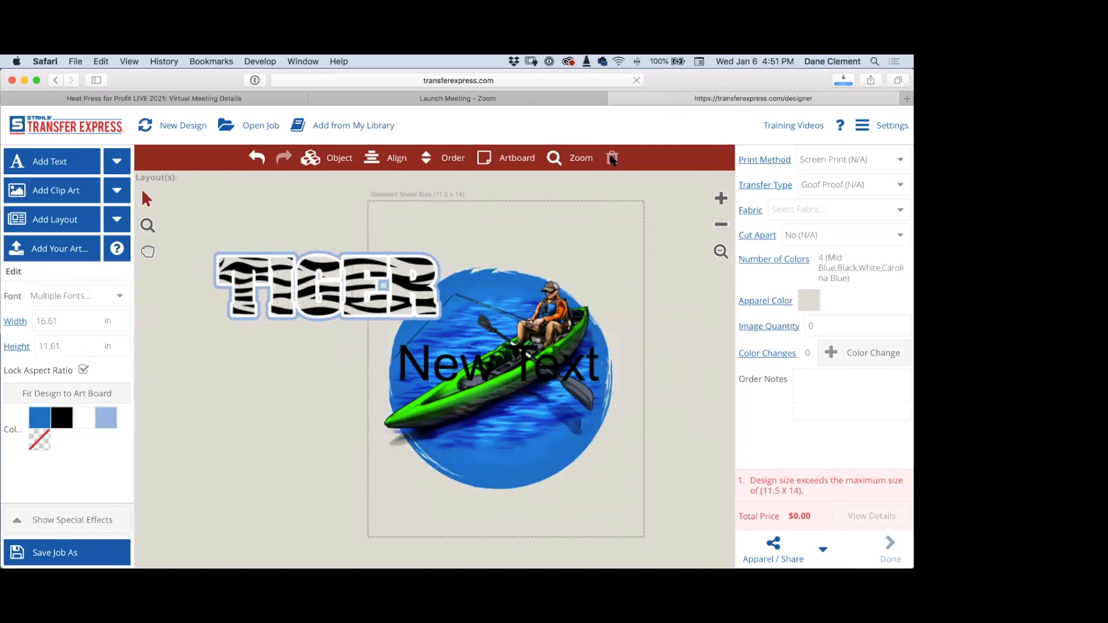
click(418, 375)
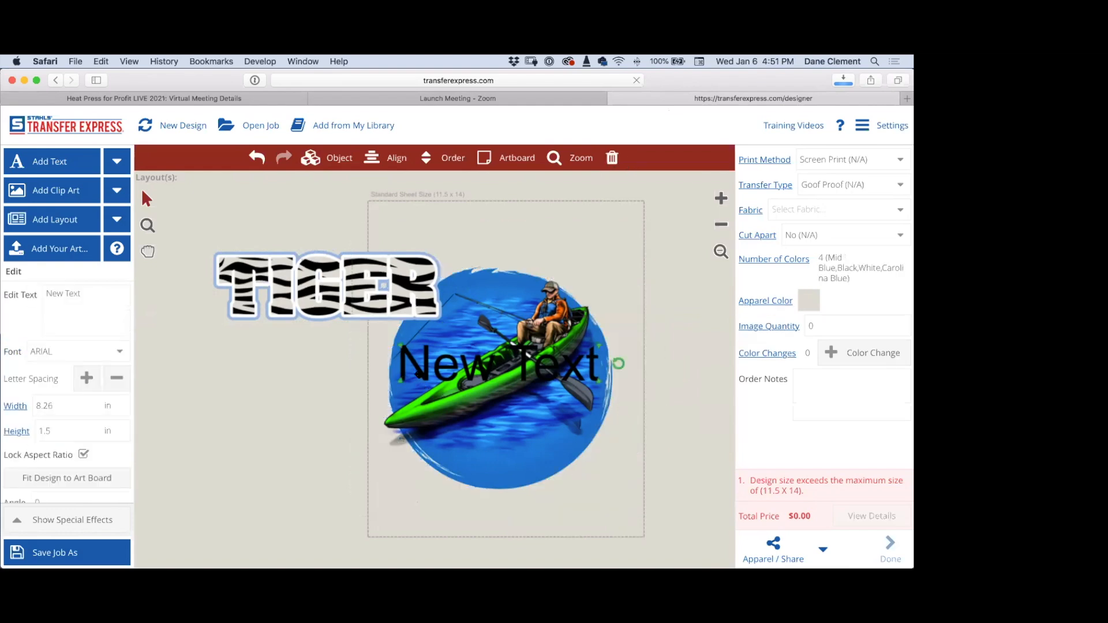
click(612, 160)
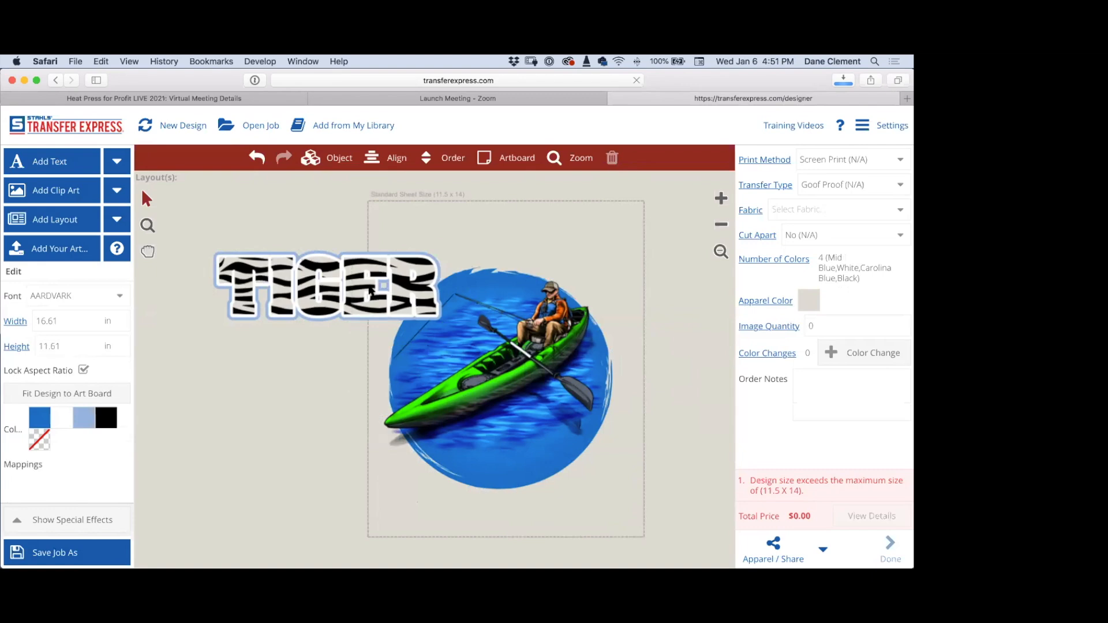
click(442, 229)
click(332, 219)
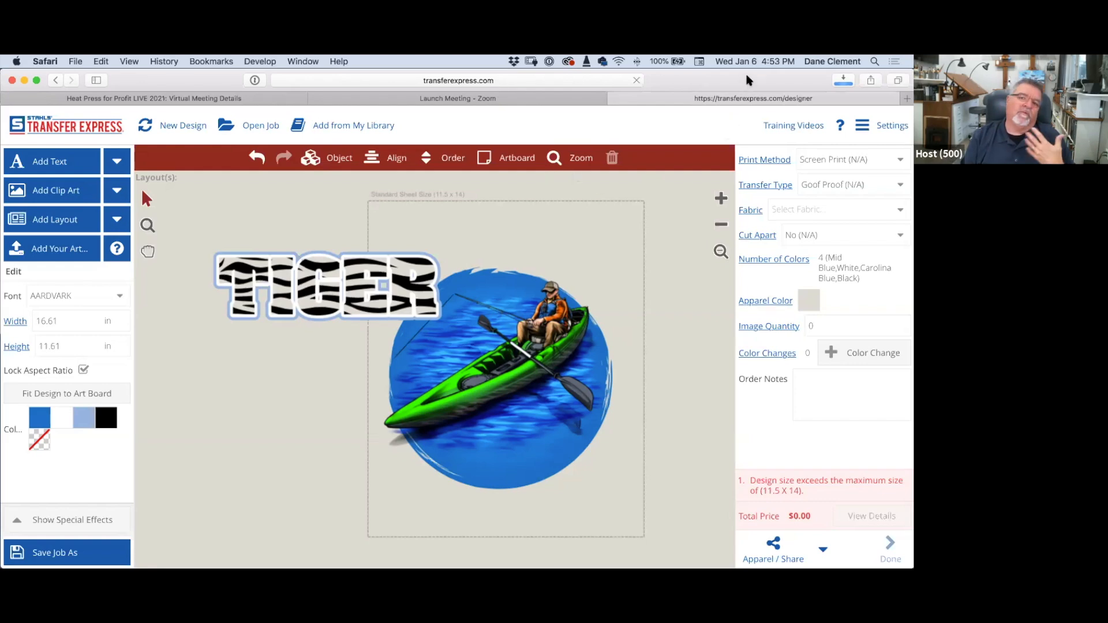
Step: Leave the designer for greatdanegraphics.com and view the latest stock art designs and most popular categories on its homepage
drag(746, 84, 723, 125)
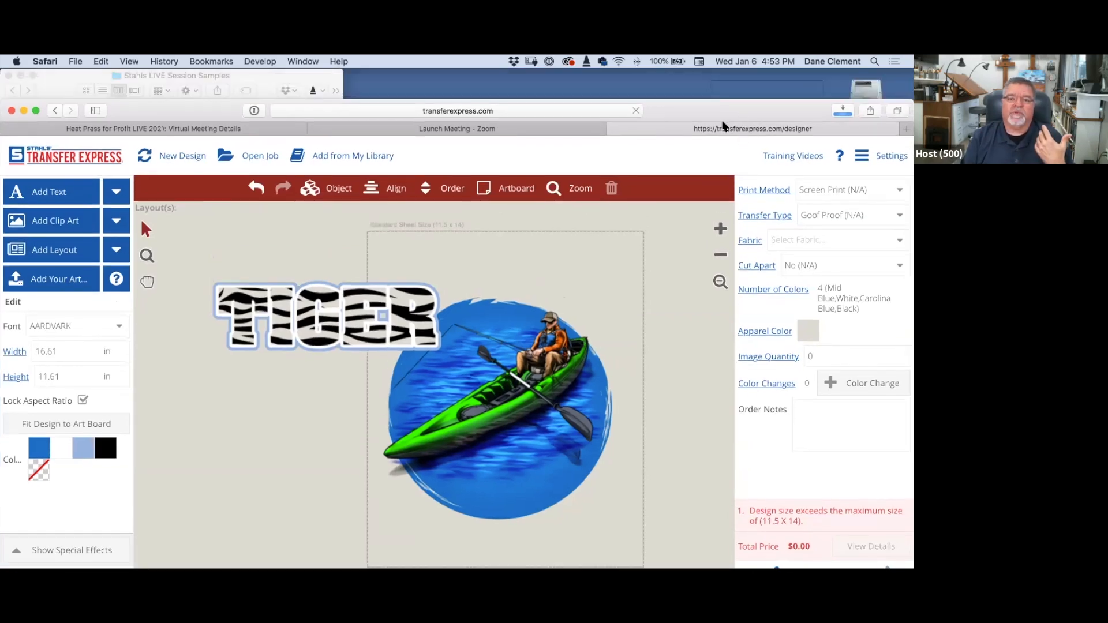
click(606, 113)
drag(674, 133, 682, 156)
text(GREAT)
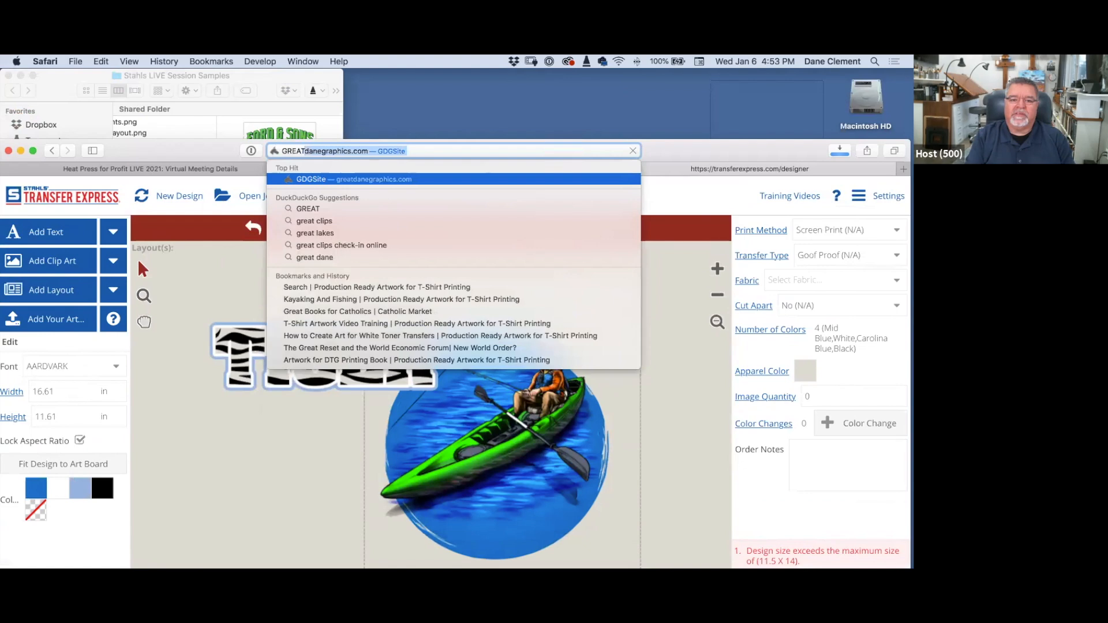
key(Return)
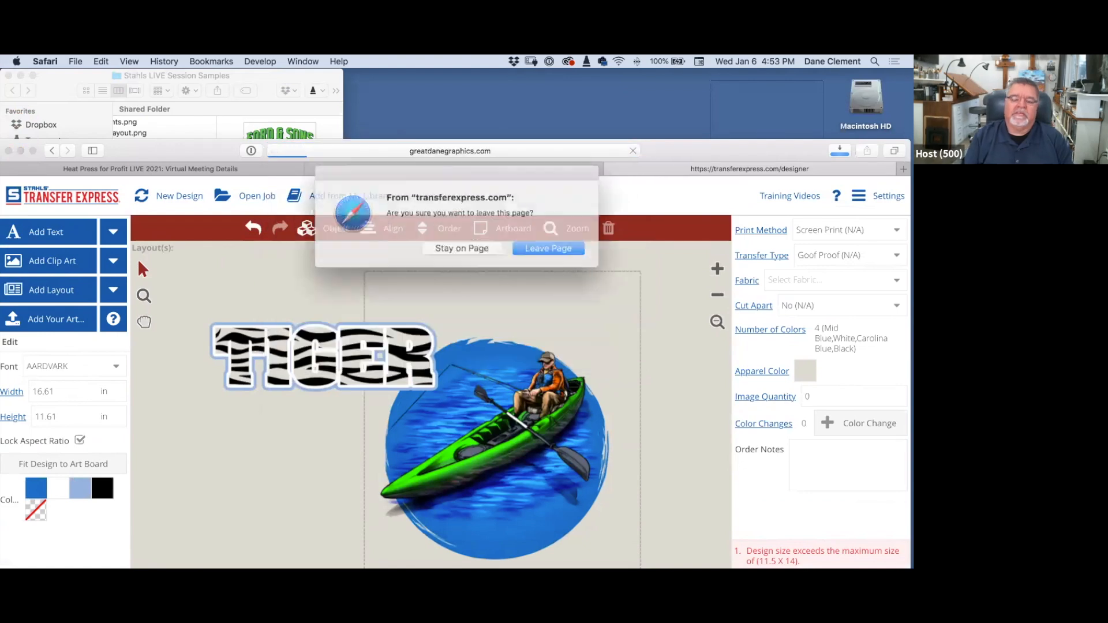
click(530, 246)
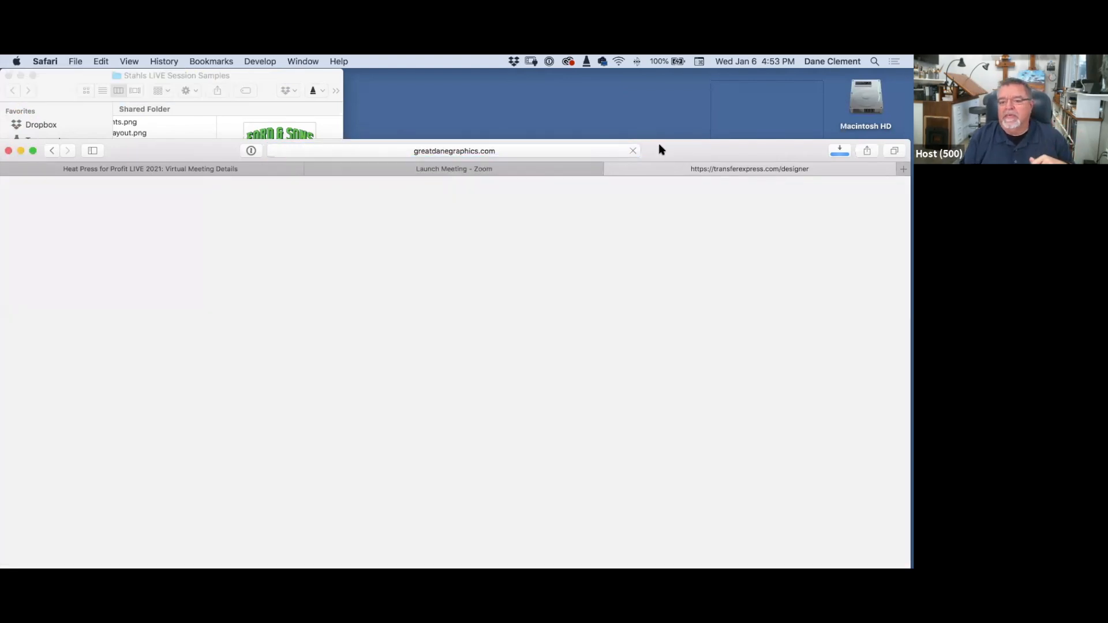
drag(659, 149, 659, 79)
mouse_move(262, 223)
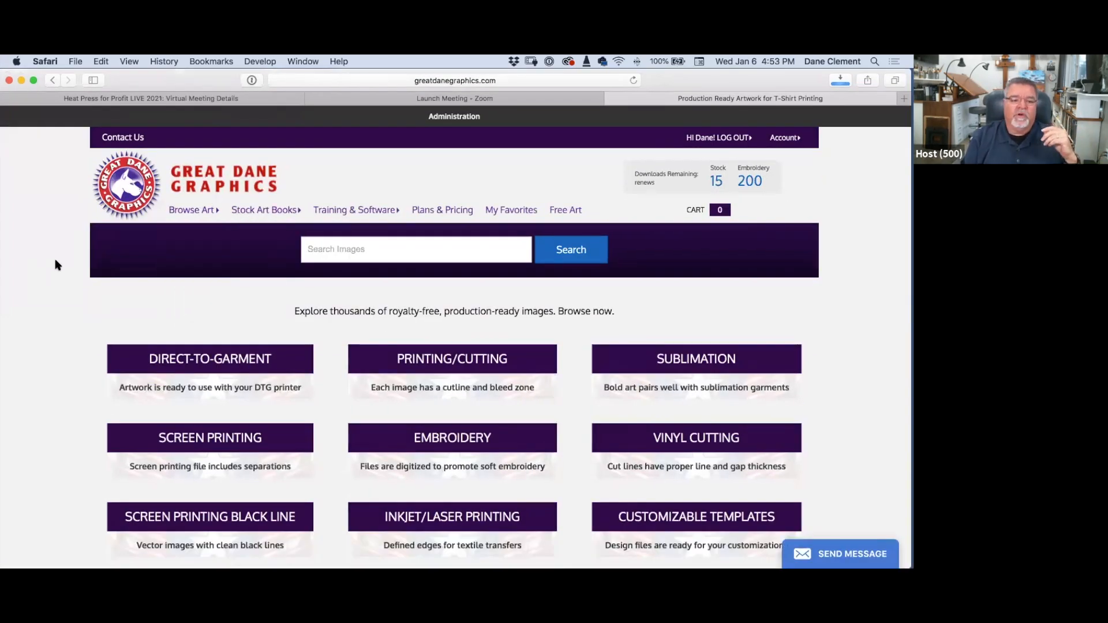
scroll(194, 348, down, 8)
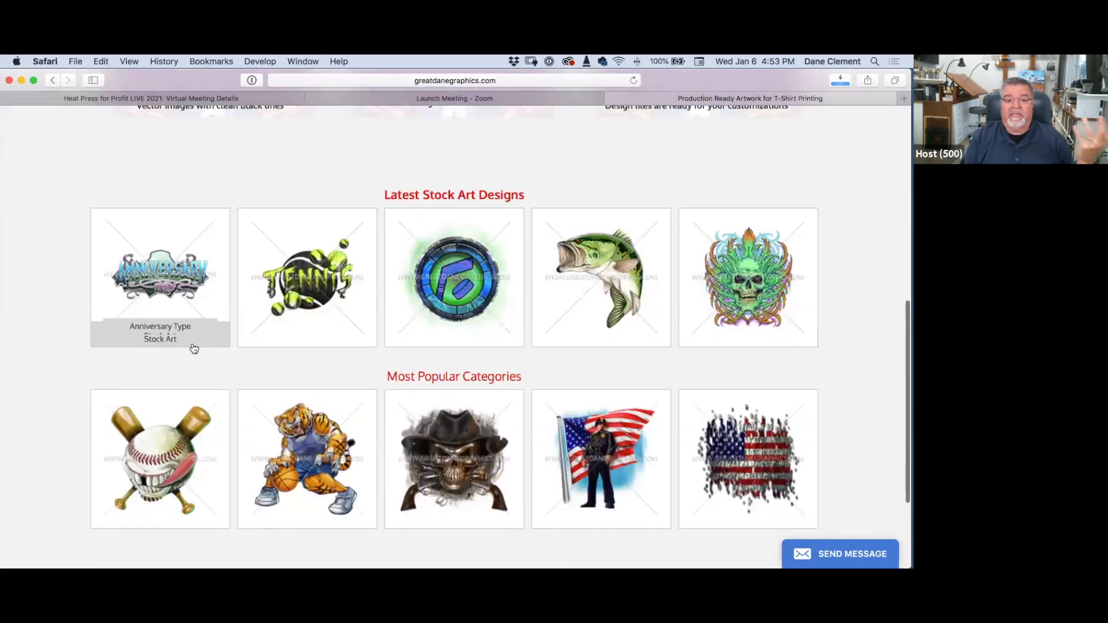
scroll(194, 346, up, 2)
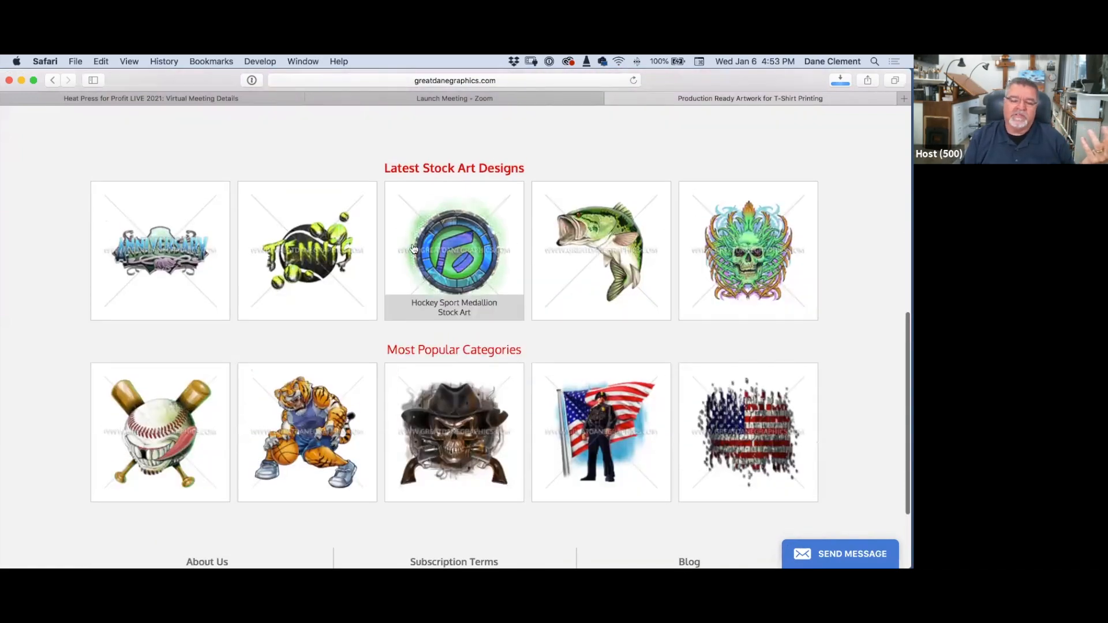
Step: Open the Great Dane Graphics plans and pricing page and view the Lil' Pup and Big Dog yearly subscription plans
scroll(371, 243, up, 8)
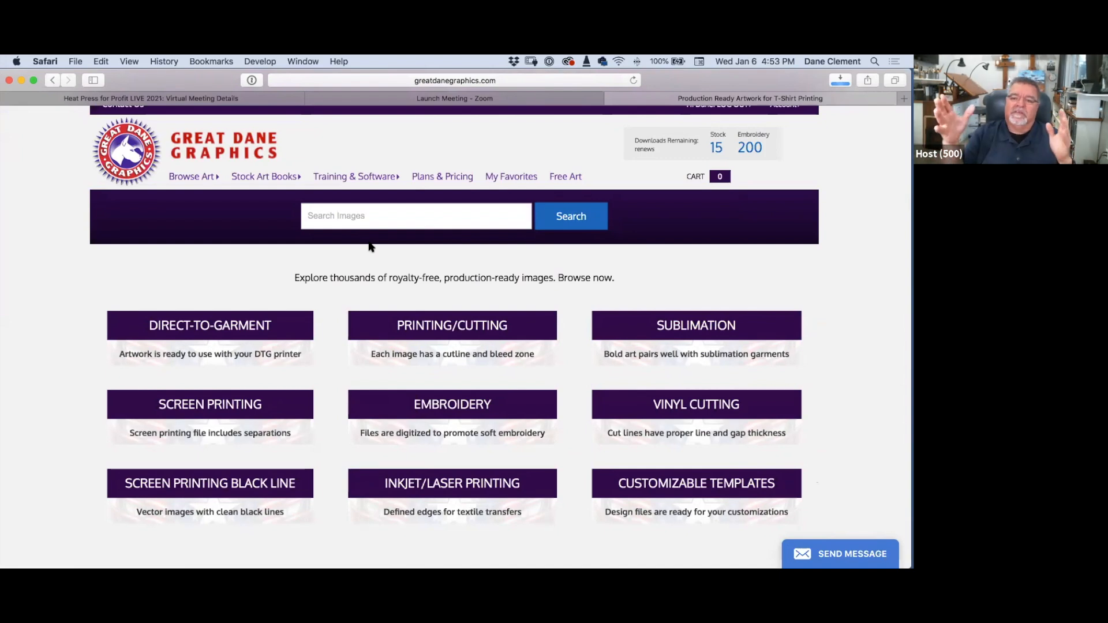
mouse_move(286, 181)
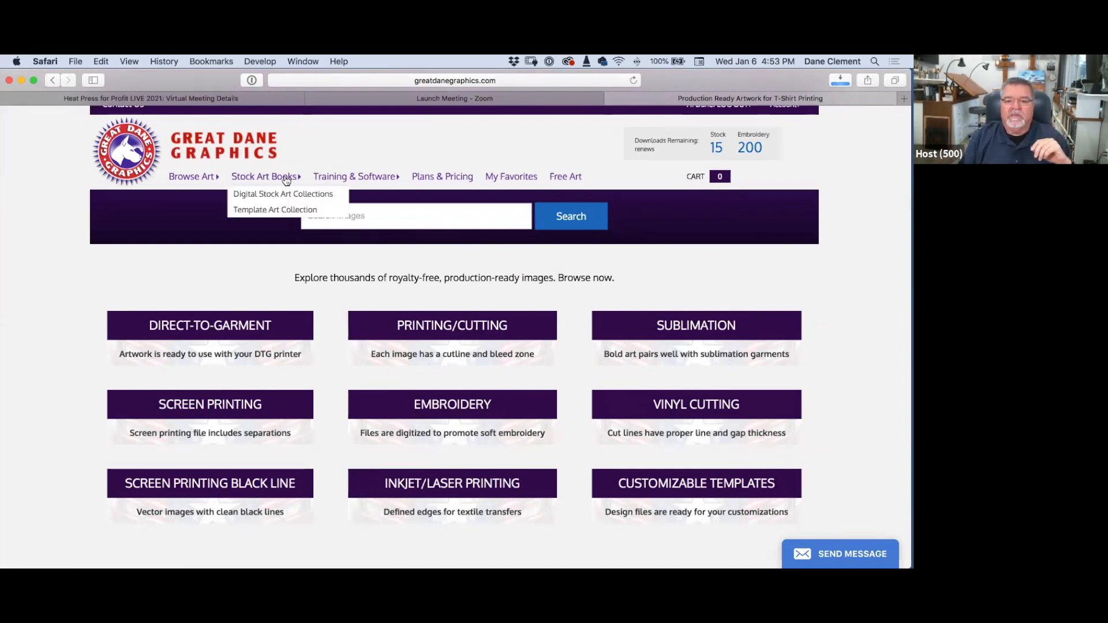
click(462, 177)
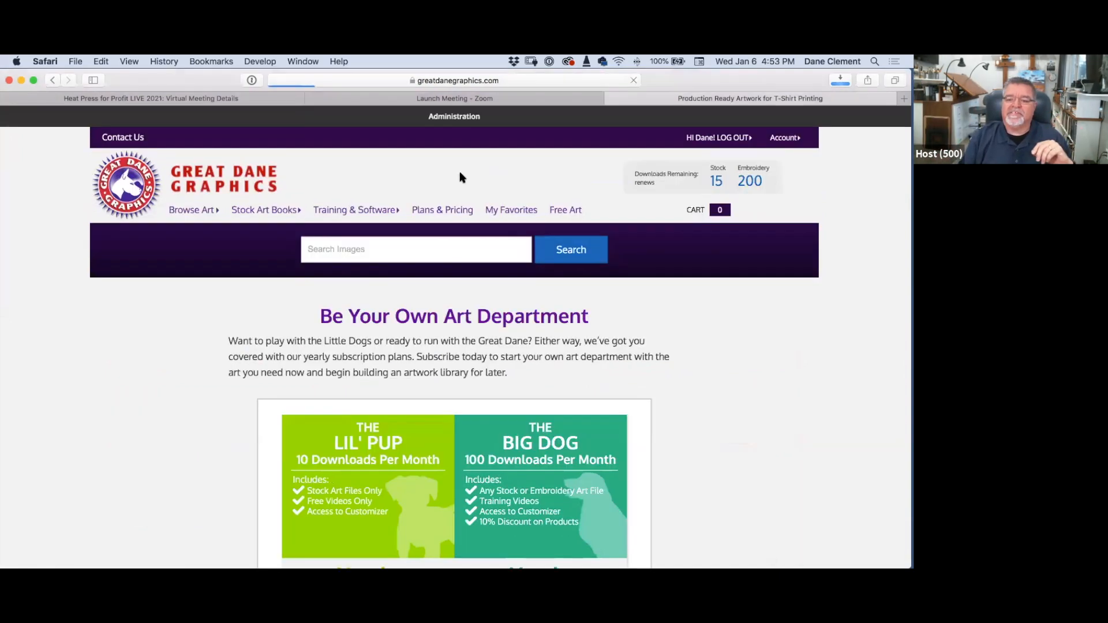
scroll(488, 350, down, 3)
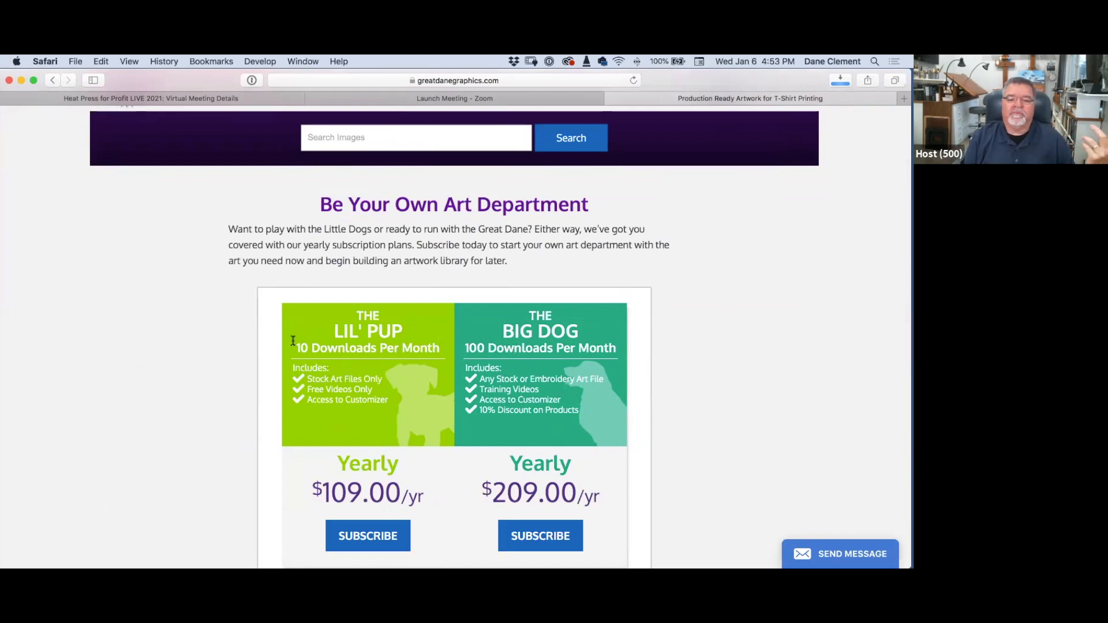
scroll(319, 292, up, 1)
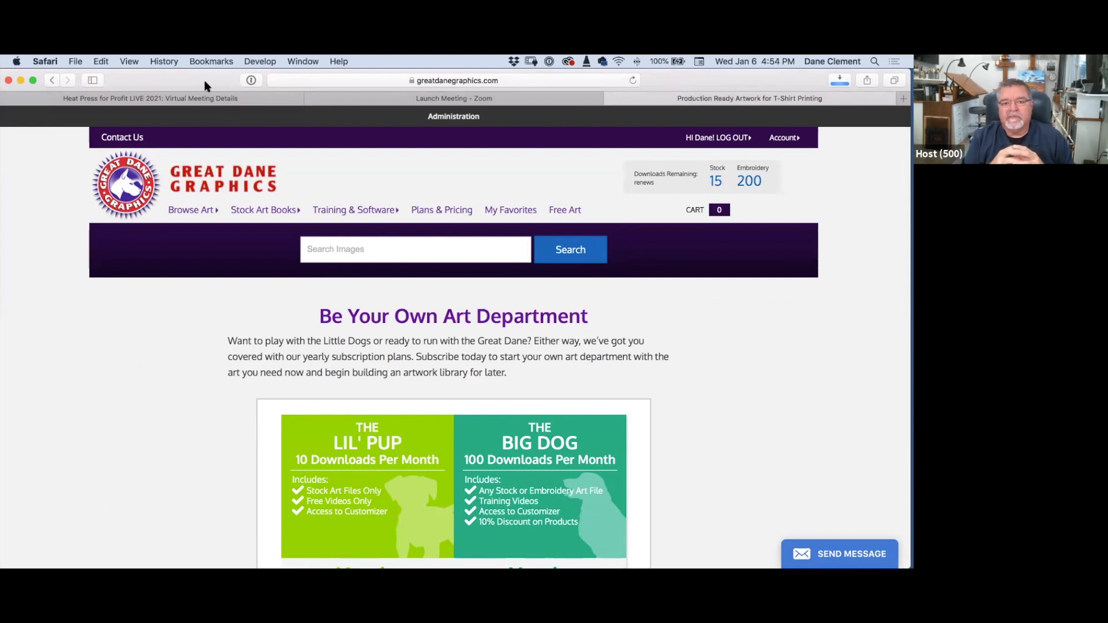
Step: Return to the Transfer Express designer and dismiss the Get Started window to leave an empty artboard
click(49, 83)
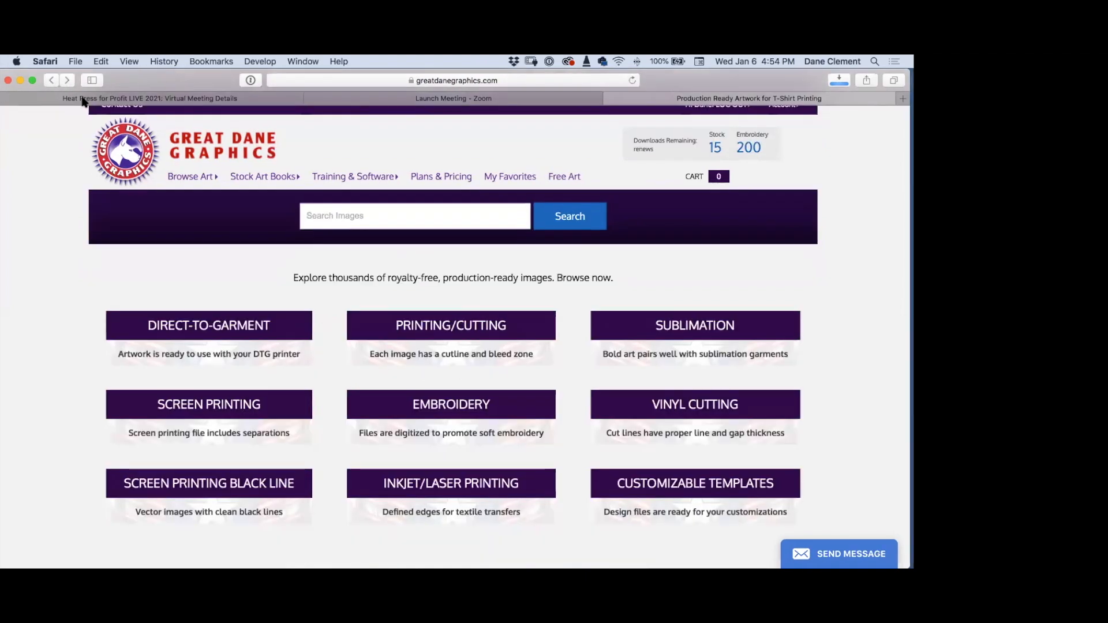
click(51, 80)
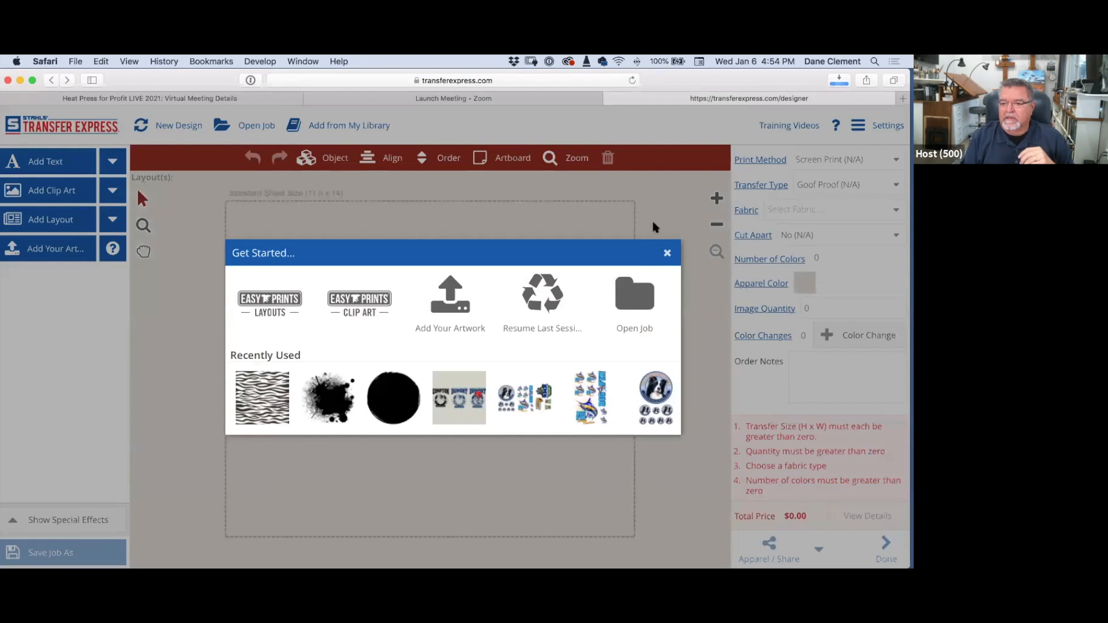
click(667, 253)
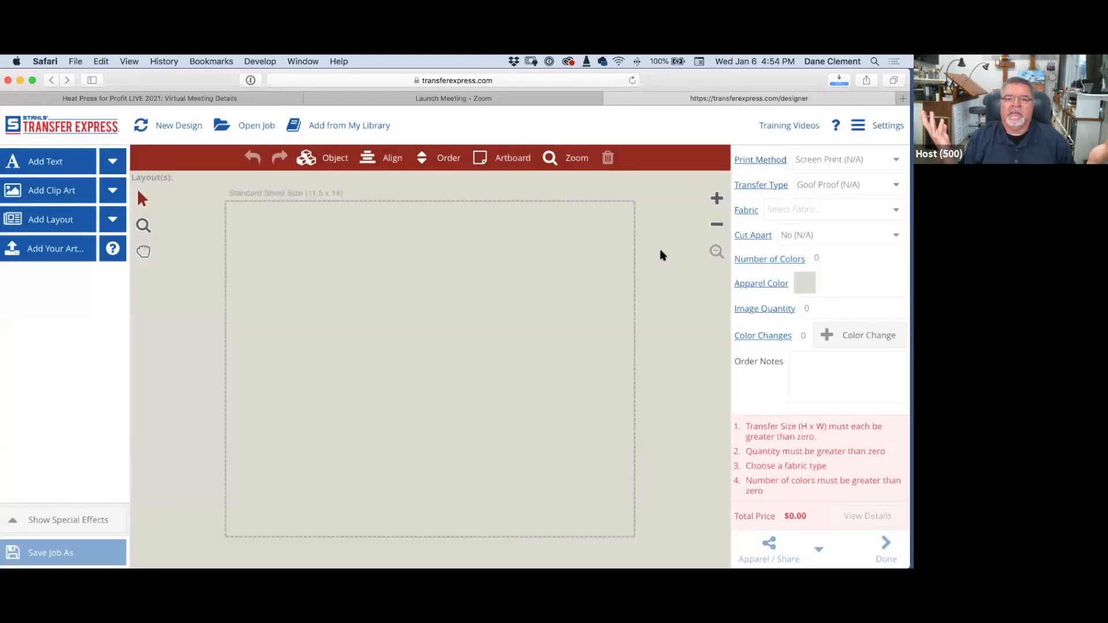